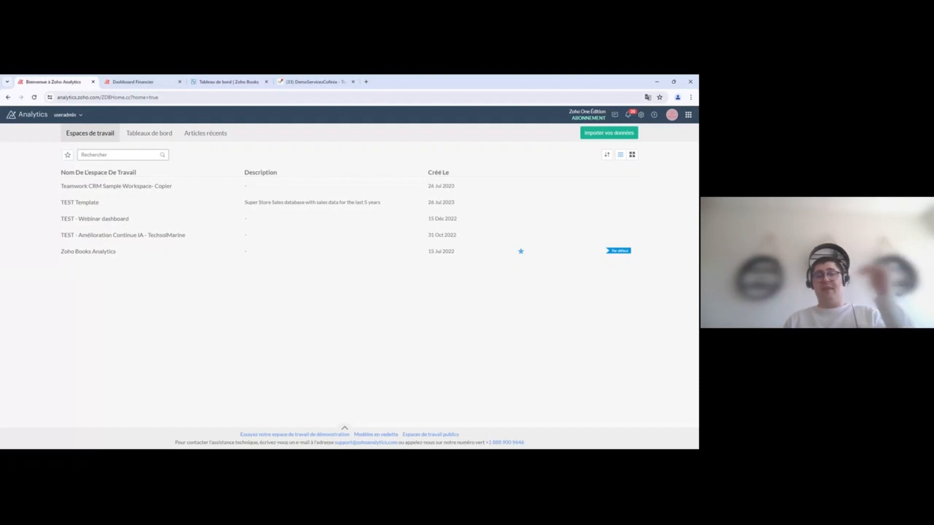
Step: Glance at the dashboards and recent items lists, then open the Zoho Books Analytics workspace
left_click(156, 136)
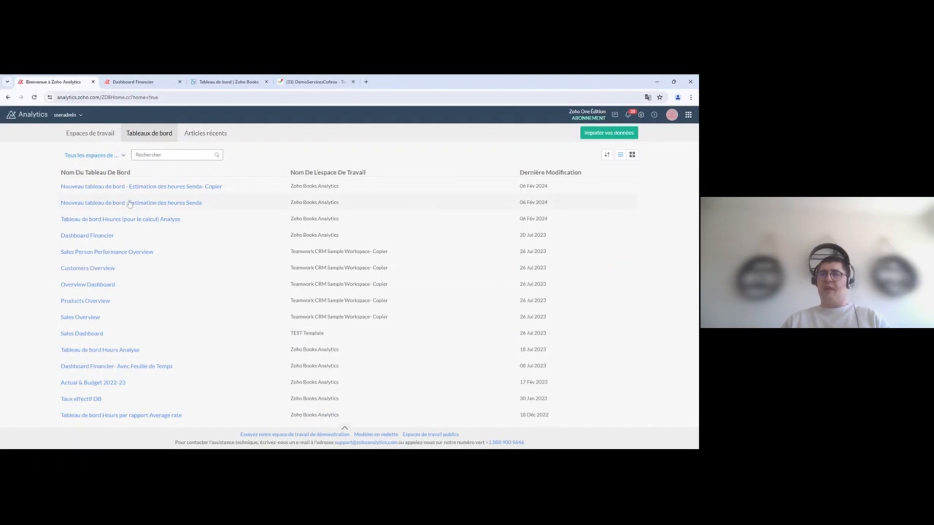
left_click(213, 137)
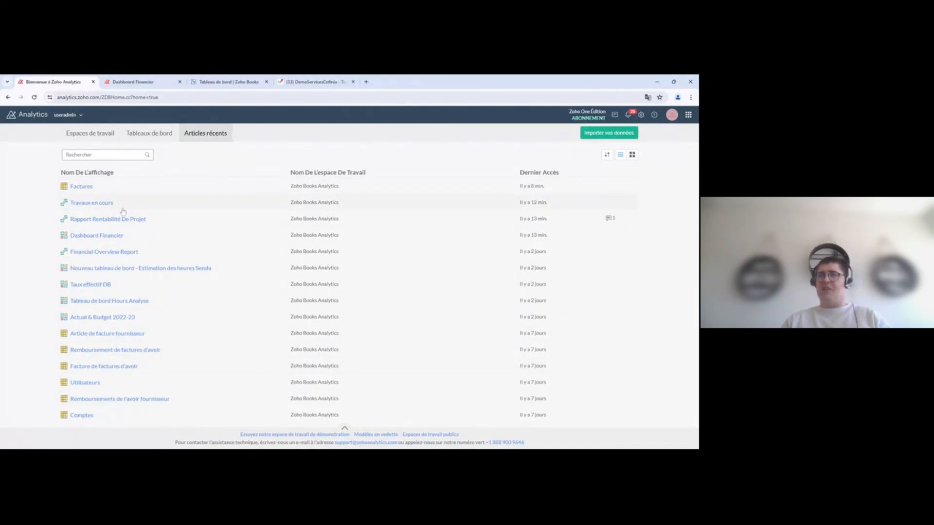
left_click(90, 138)
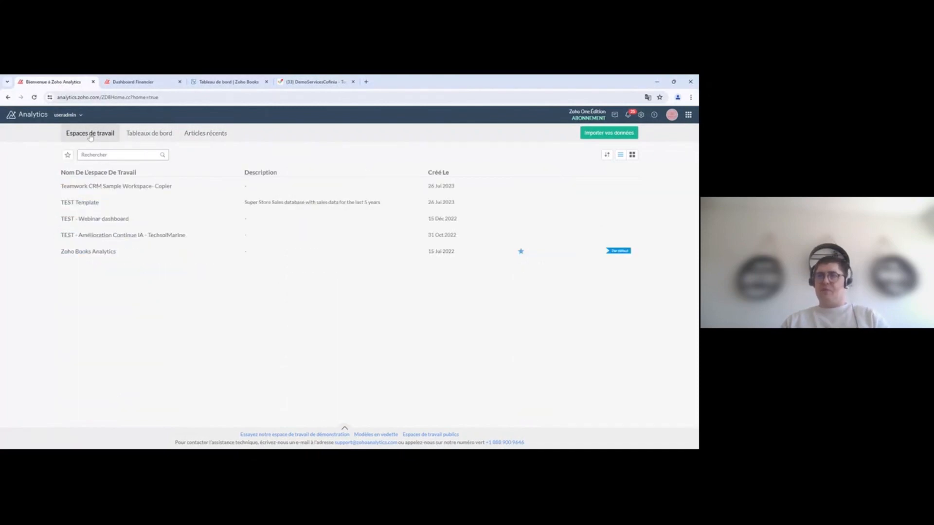
left_click(90, 255)
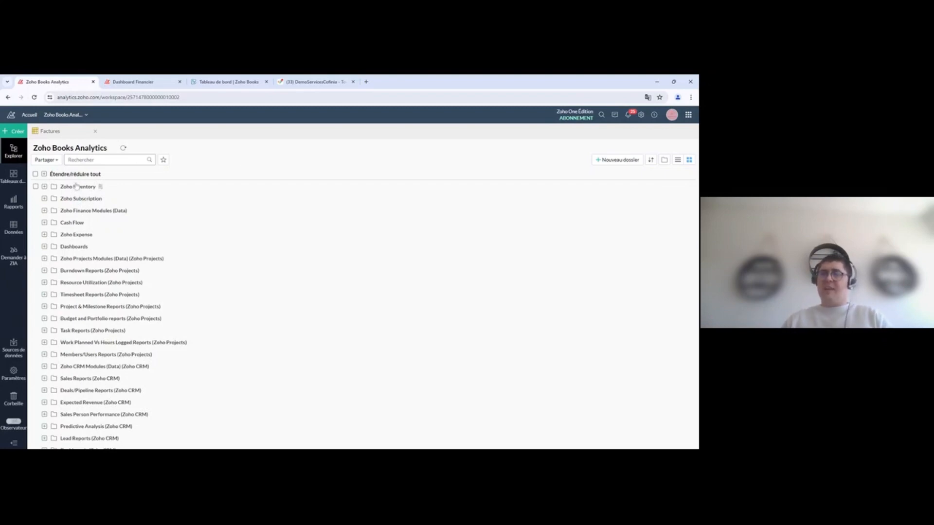
Step: Expand and collapse the Zoho Inventory folder and its Sales Orders and Invoices Reports subfolder
left_click(43, 187)
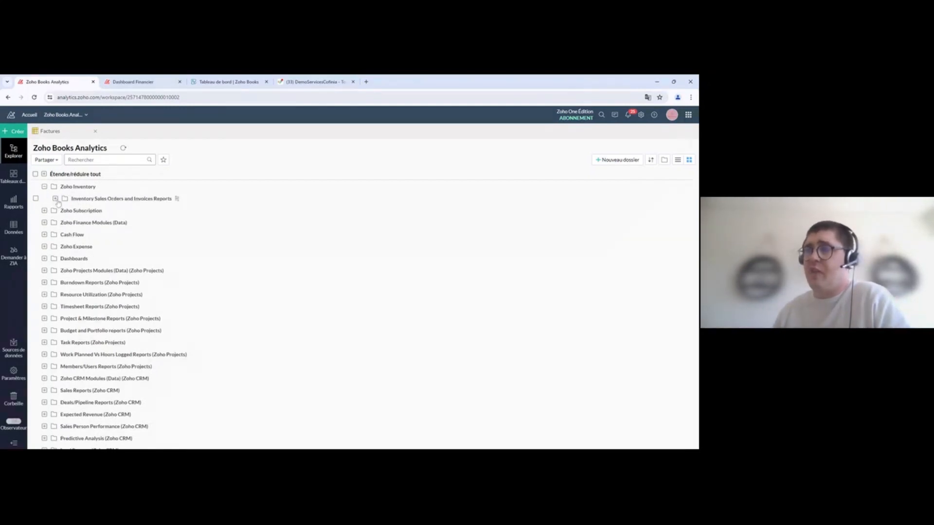
left_click(55, 200)
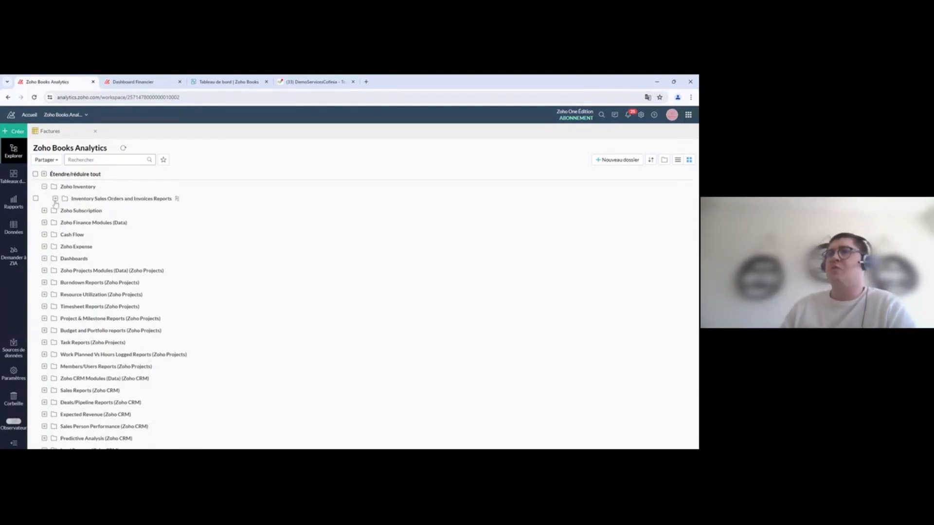
left_click(56, 199)
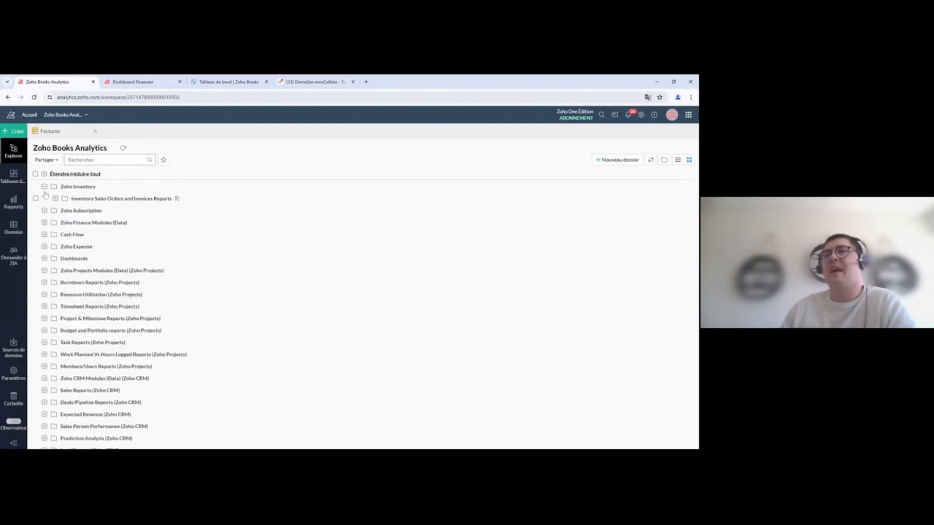
left_click(44, 186)
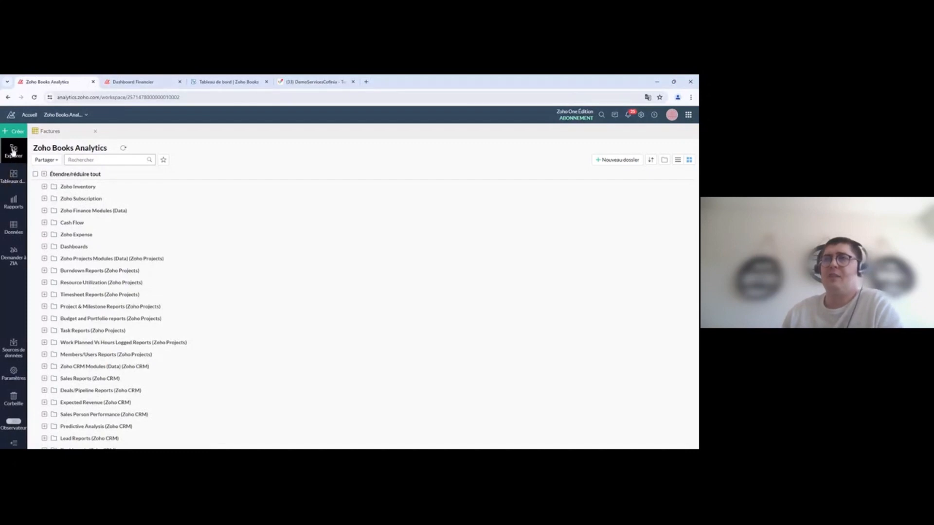
Step: Expand Zoho Subscription, Zoho Expense and Dashboards, then open the Finance Overview Dashboard
left_click(88, 160)
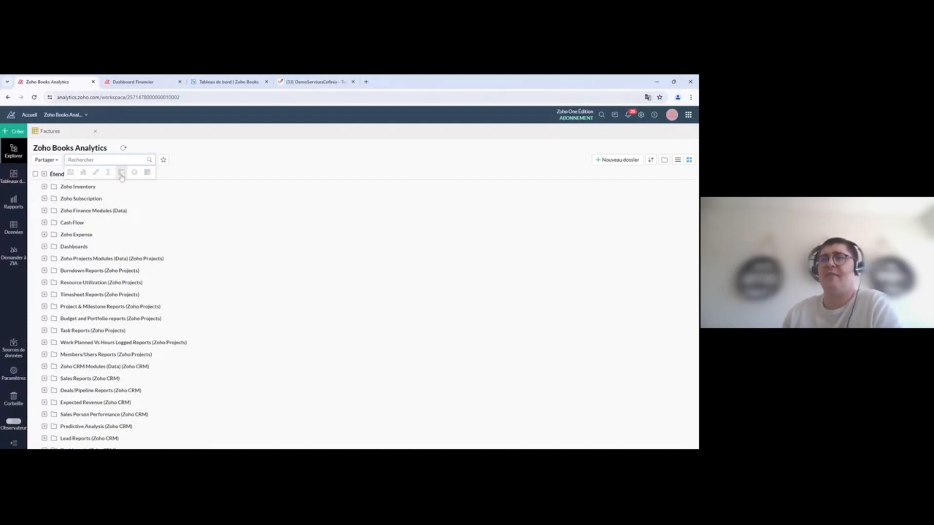
left_click(44, 199)
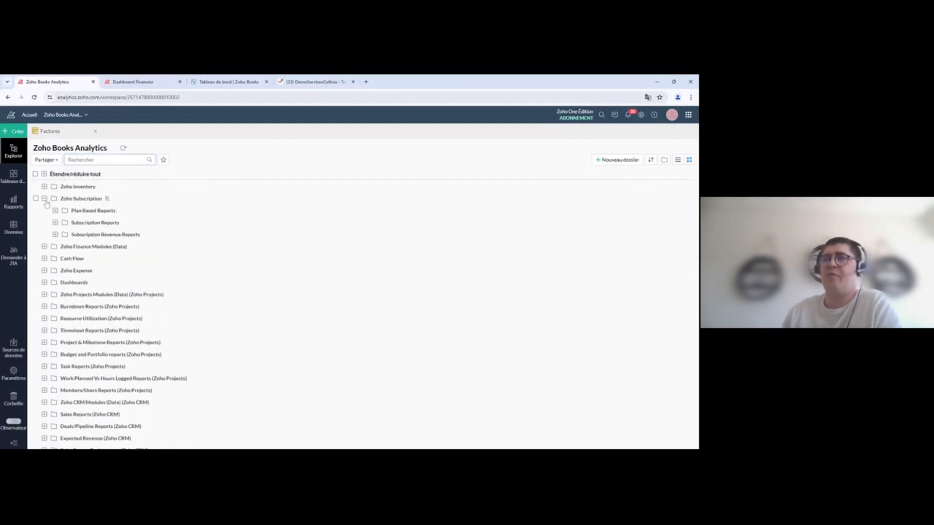
left_click(44, 271)
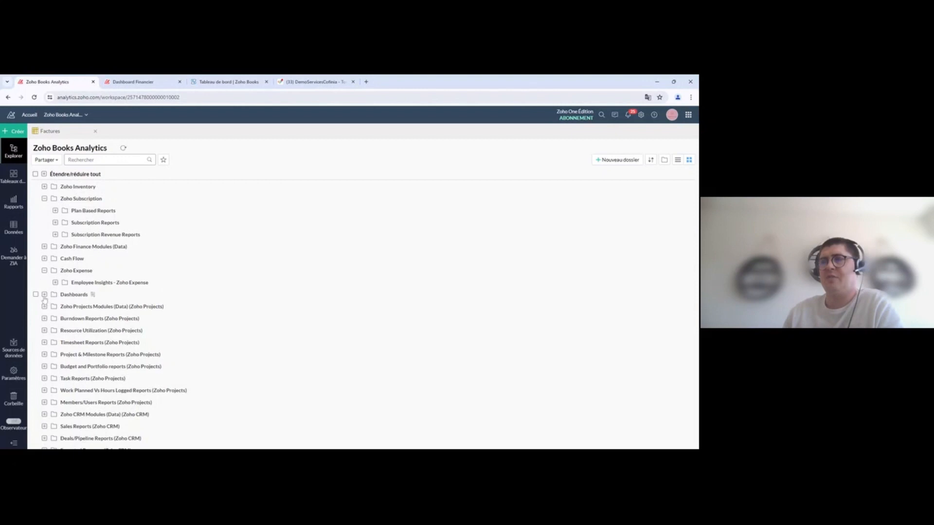
left_click(45, 294)
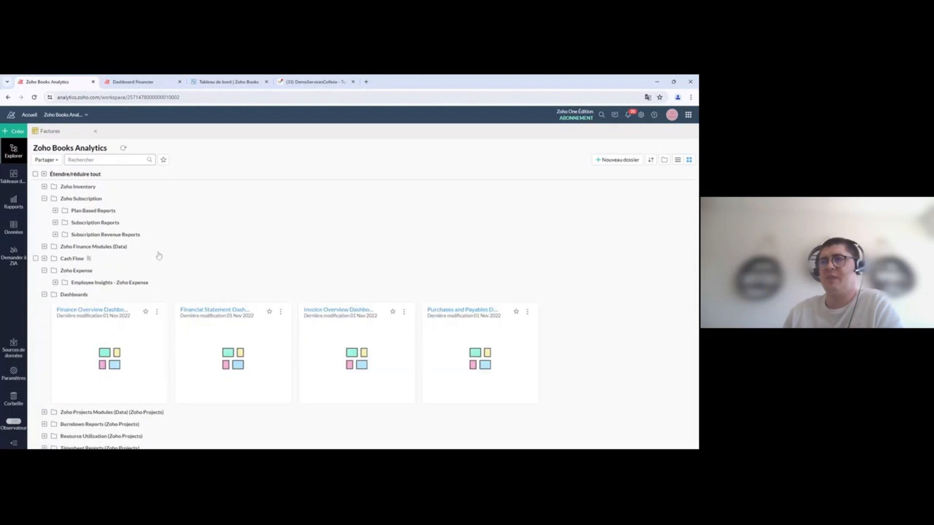
left_click(108, 312)
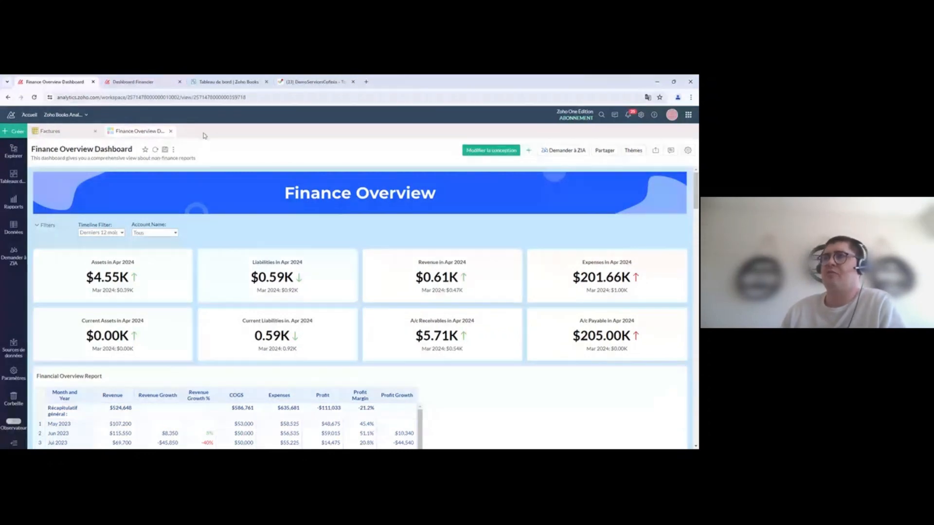
Step: Glance at the Factures table, close the Finance Overview Dashboard tab and return to Explorer
left_click(76, 131)
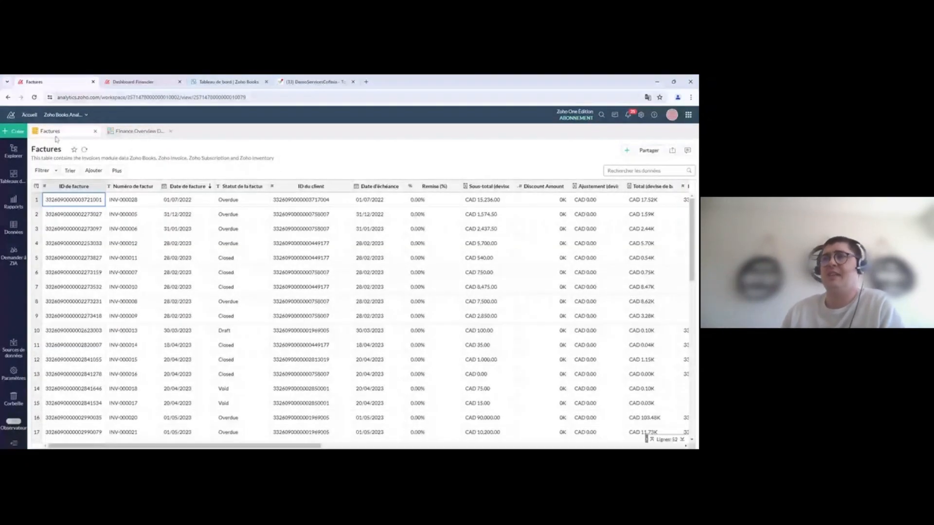
left_click(14, 151)
left_click(140, 132)
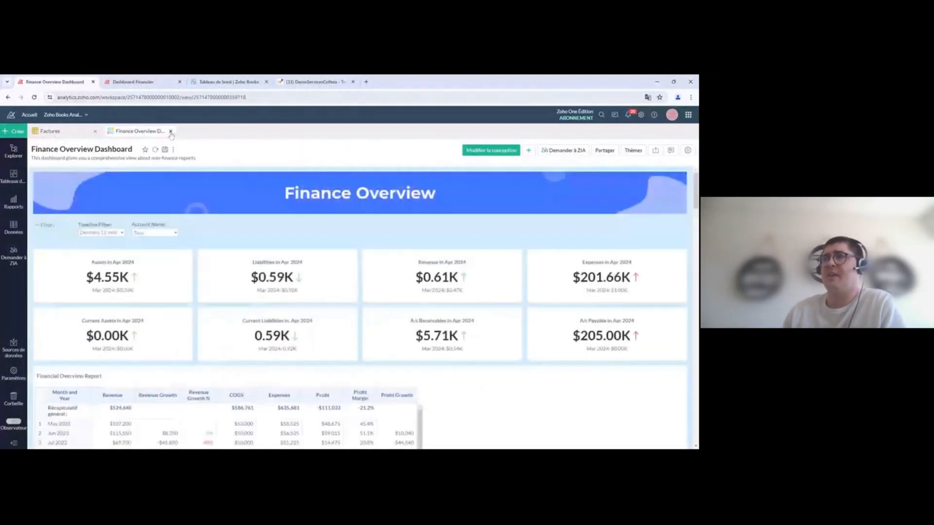
left_click(171, 131)
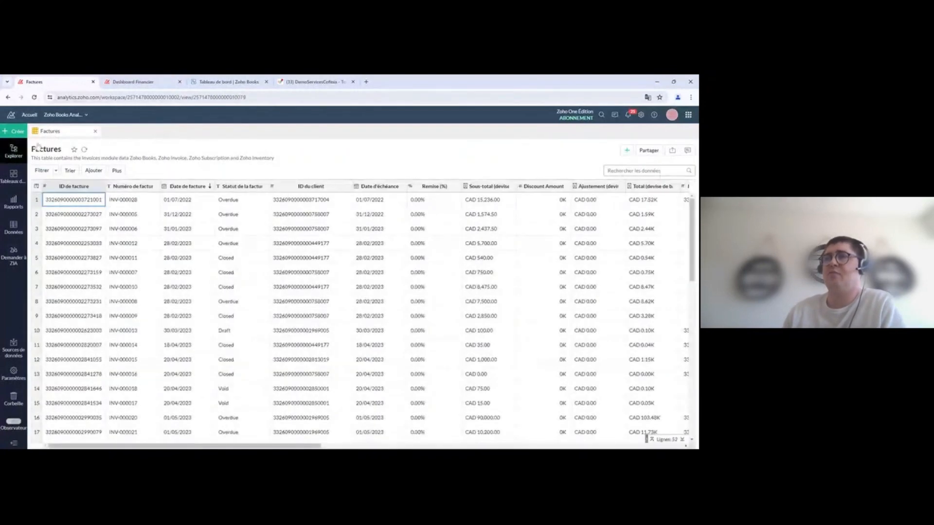
left_click(13, 151)
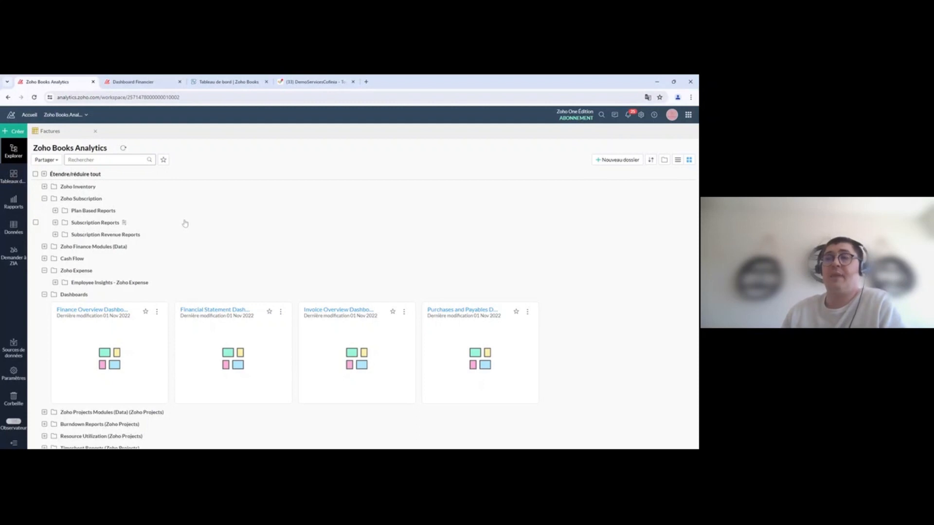
Step: Scroll through the Explorer folder tree and collapse the Dashboards folder
scroll(144, 245, "down", 3)
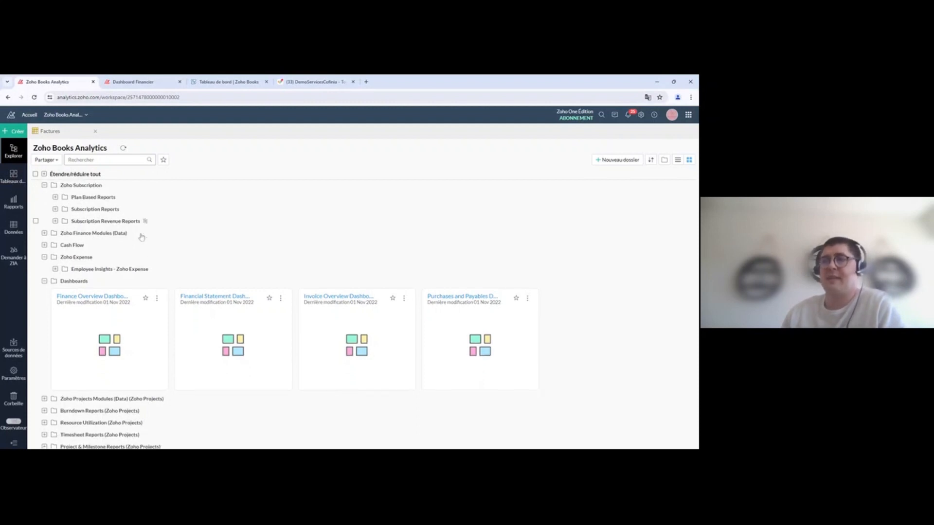
scroll(157, 248, "down", 2)
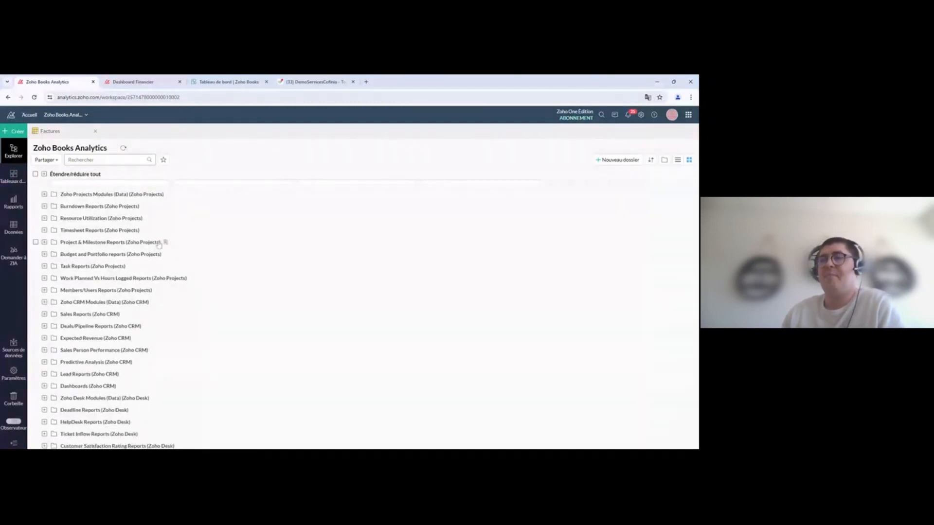
scroll(137, 253, "down", 1)
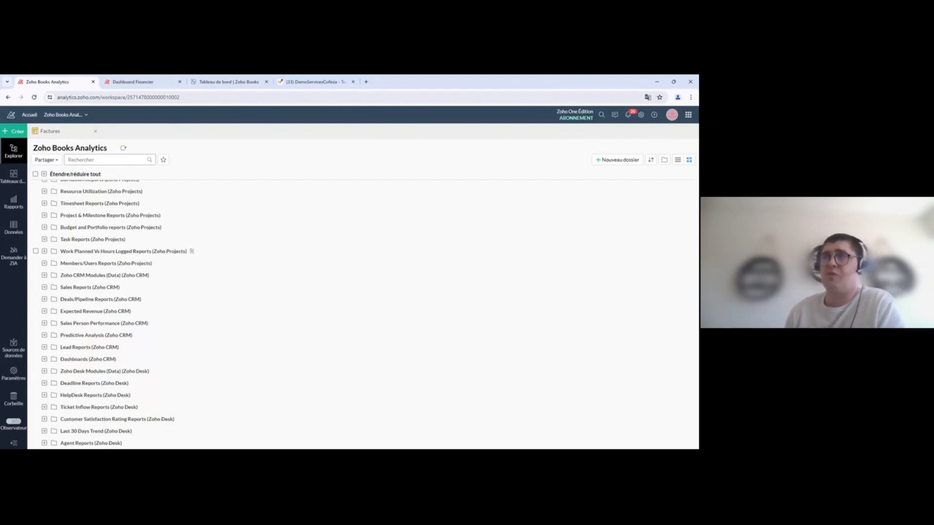
scroll(140, 333, "up", 5)
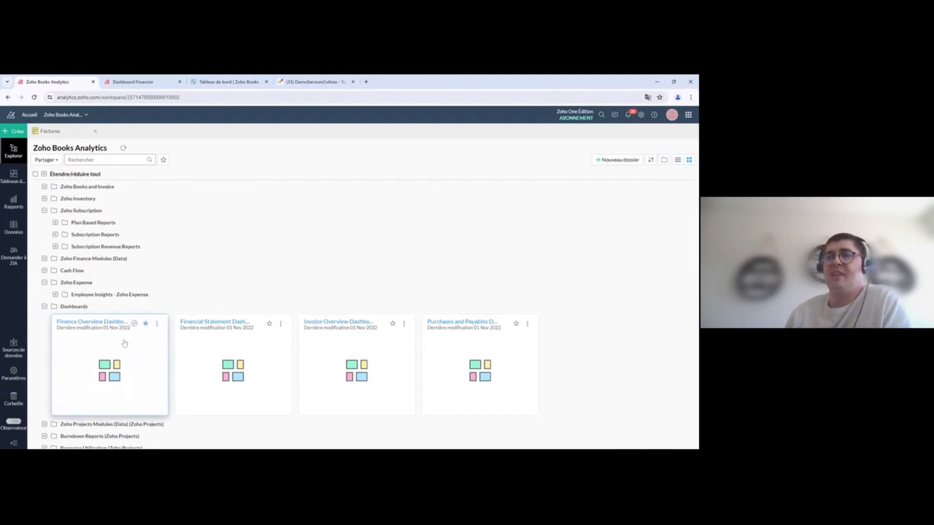
left_click(45, 307)
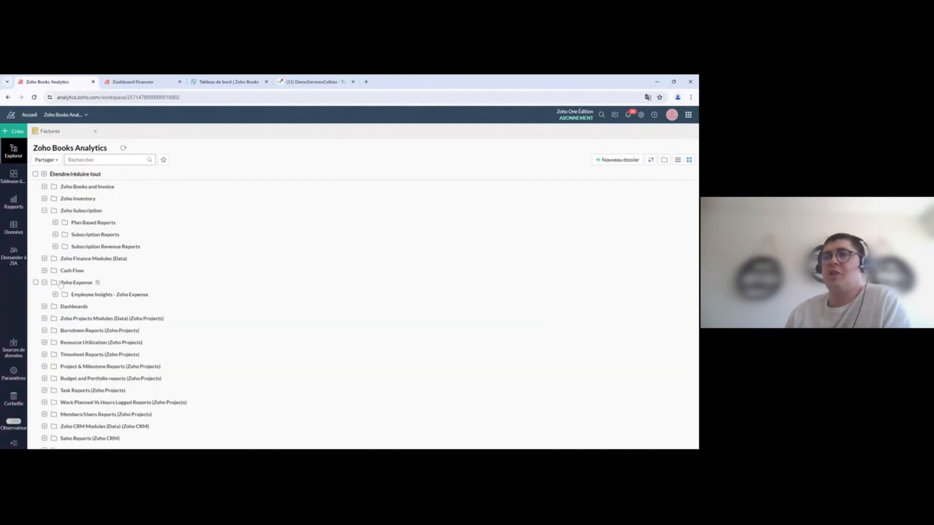
Step: Filter Explorer to Mes favoris and switch to the detailed list view
left_click(163, 160)
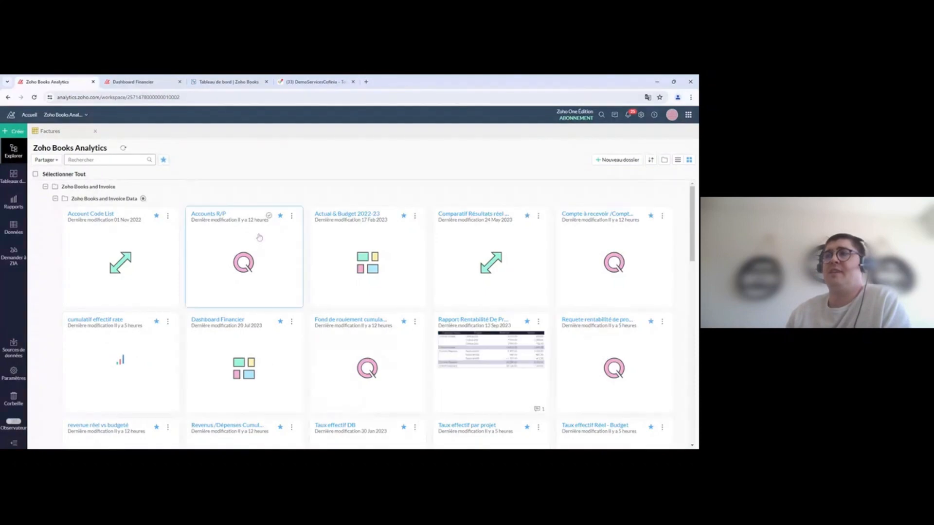
scroll(286, 258, "down", 3)
scroll(292, 261, "down", 10)
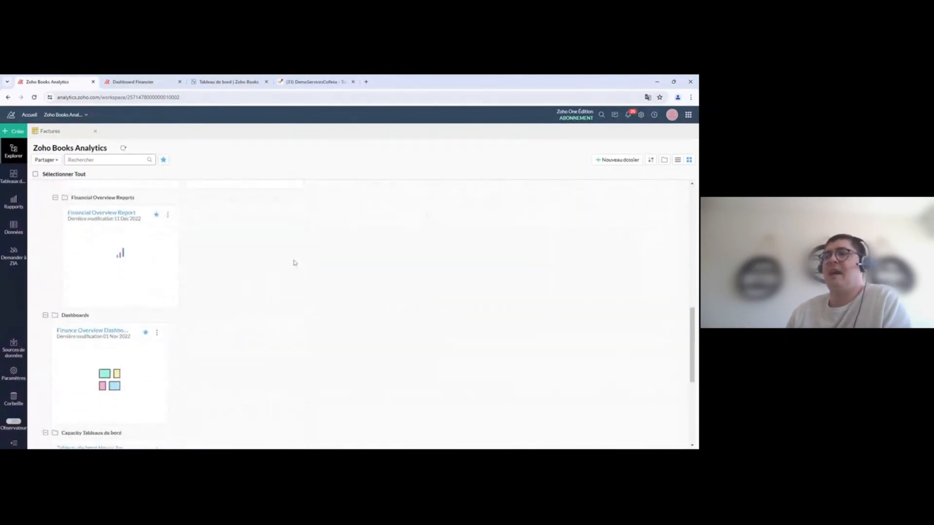
scroll(298, 263, "up", 15)
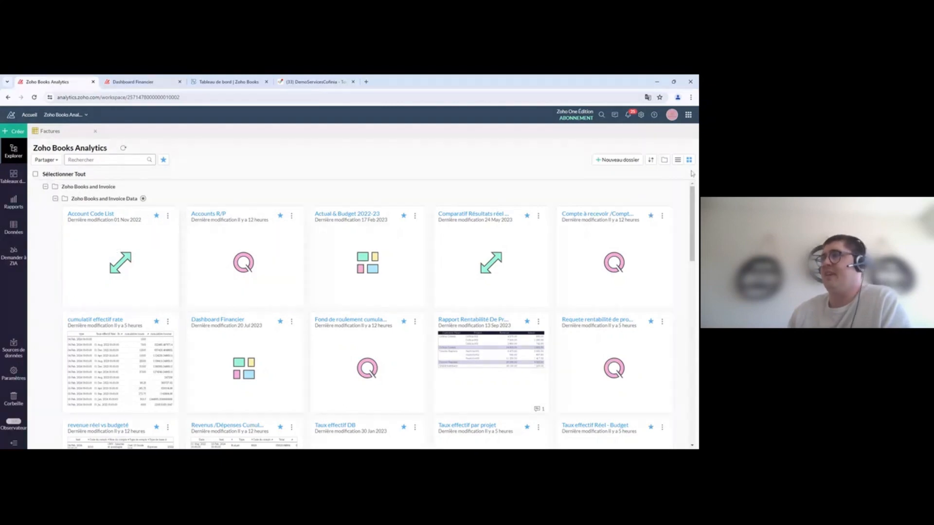
left_click(677, 159)
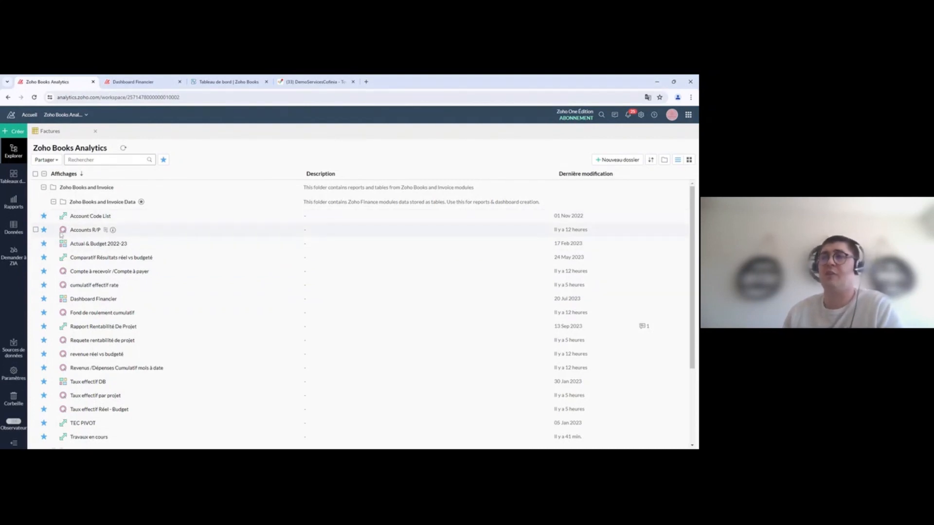
scroll(138, 304, "down", 3)
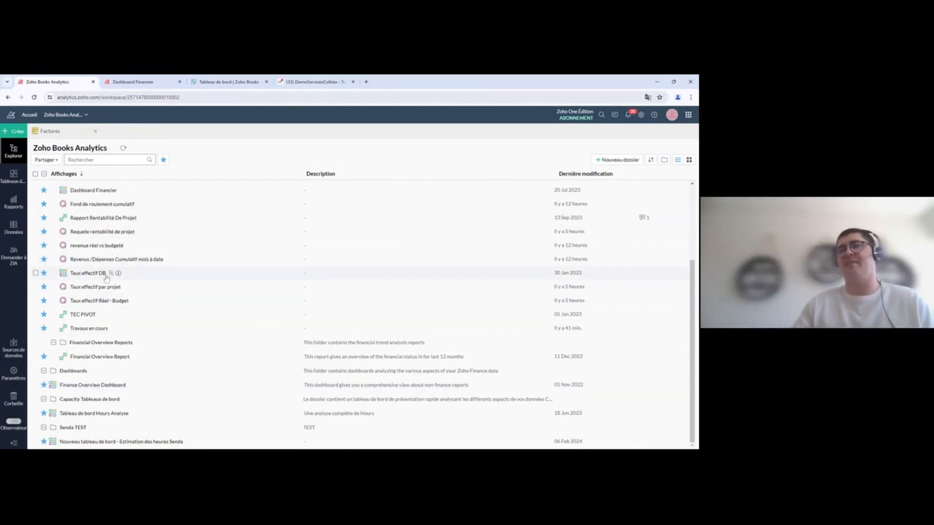
scroll(106, 279, "up", 3)
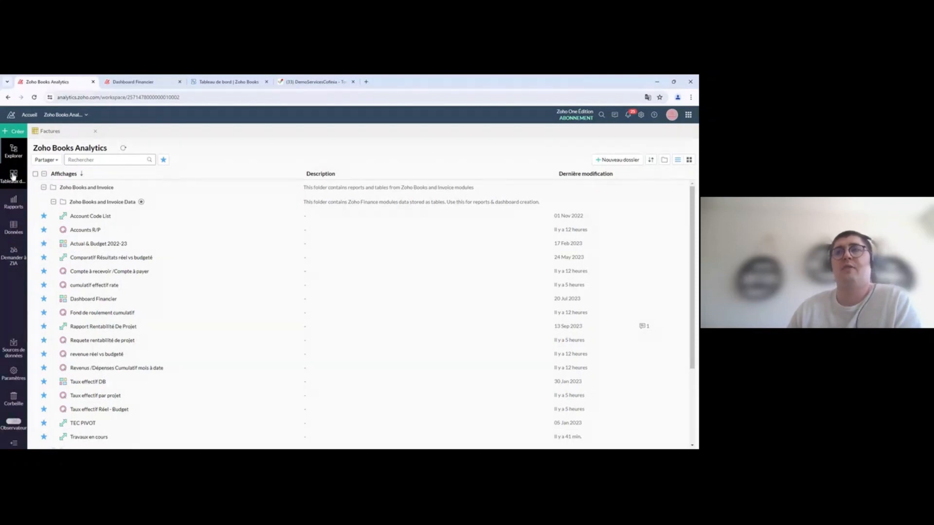
left_click(13, 176)
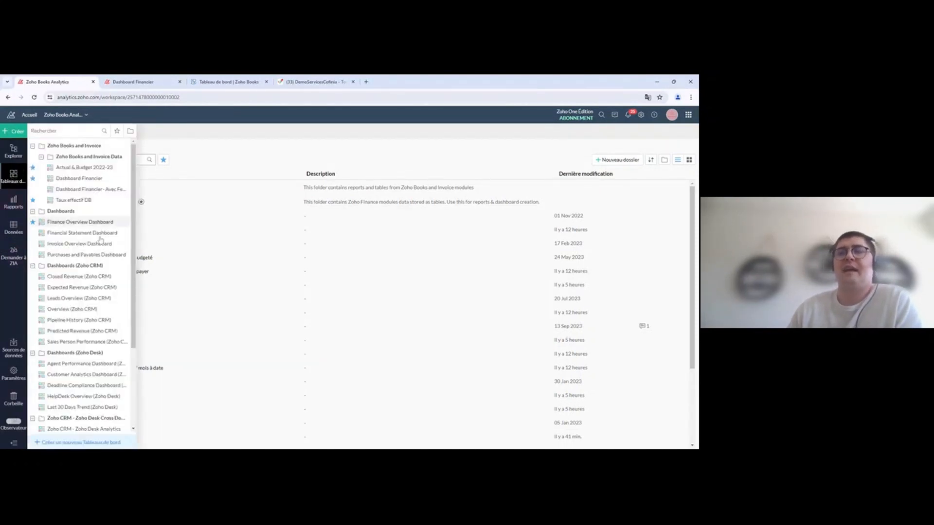
scroll(90, 292, "down", 3)
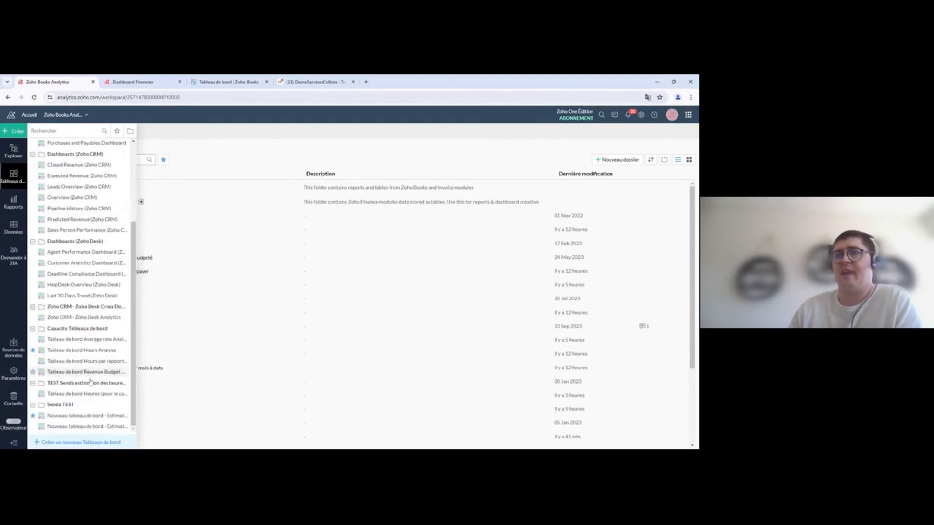
scroll(91, 381, "up", 3)
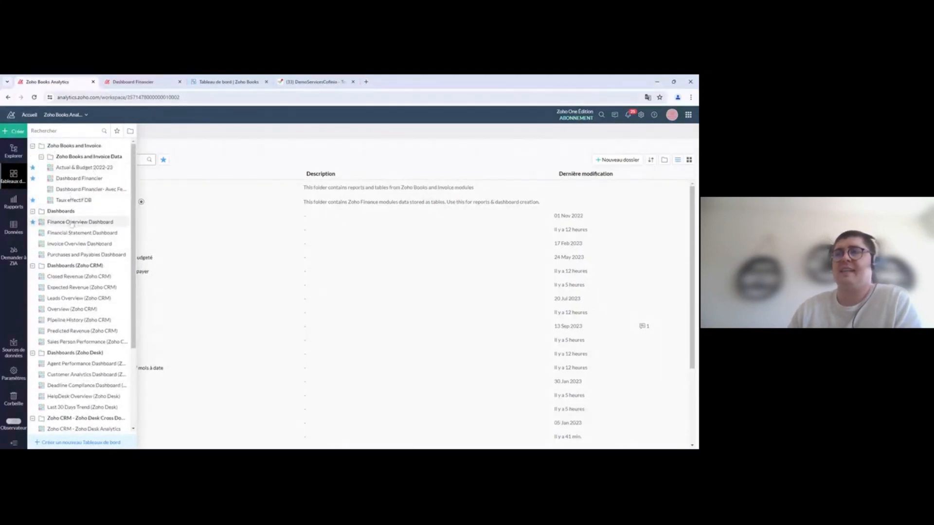
left_click(118, 133)
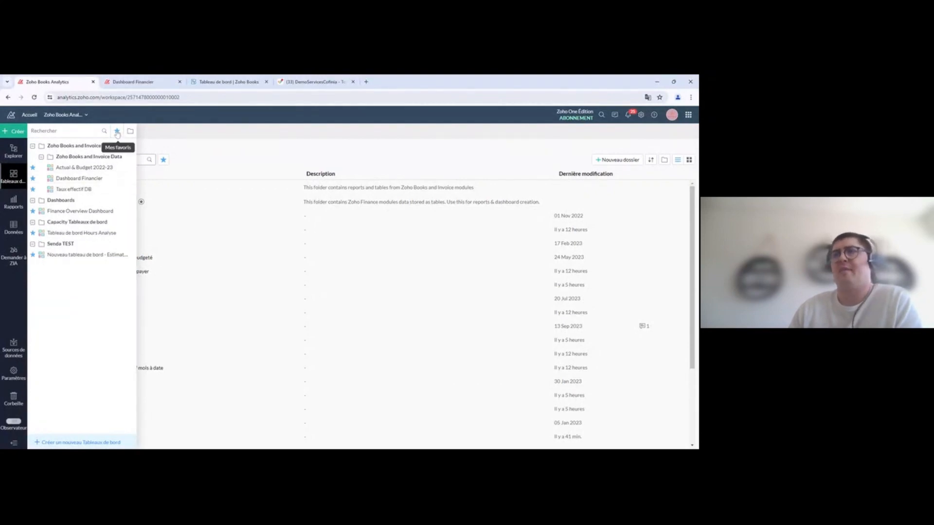
left_click(117, 133)
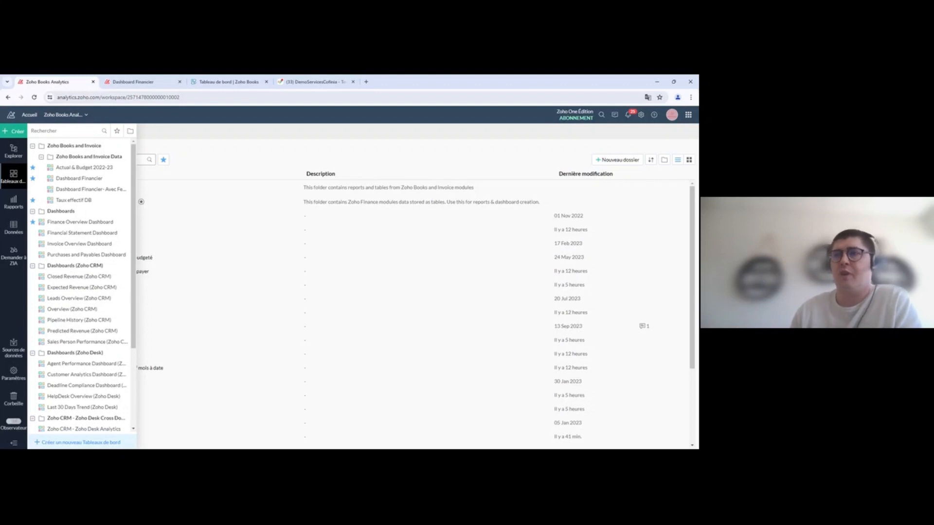
Step: Open the Overview (Zoho CRM) dashboard and scroll down to its pipeline funnel charts
left_click(68, 310)
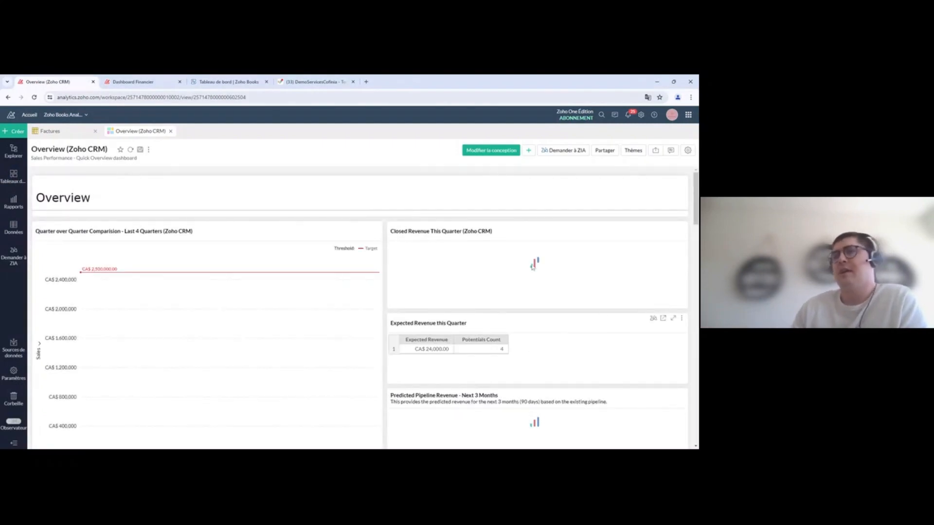
scroll(413, 300, "down", 1)
scroll(411, 298, "down", 5)
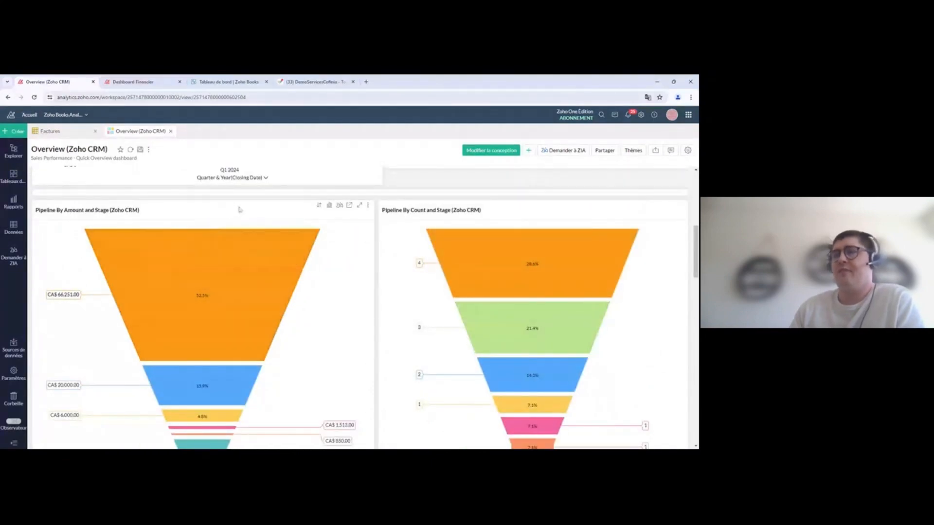
mouse_move(264, 272)
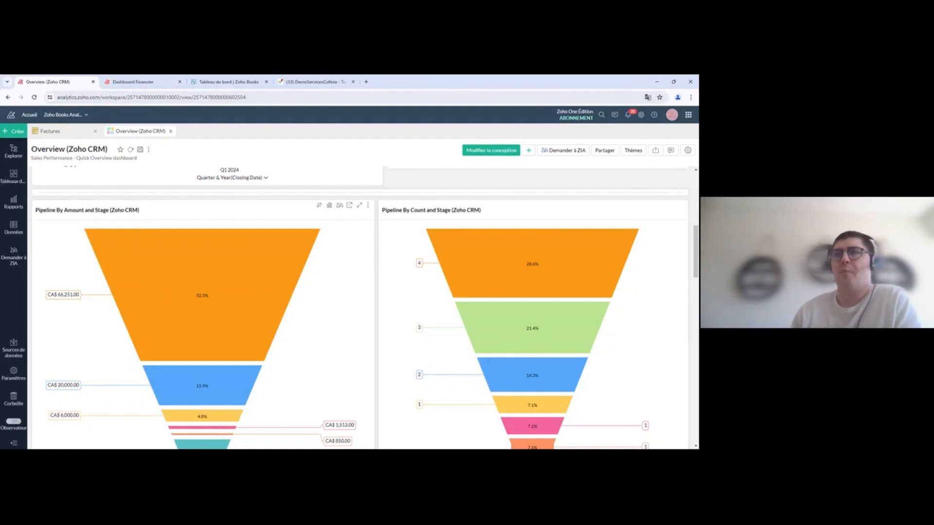
left_click(12, 173)
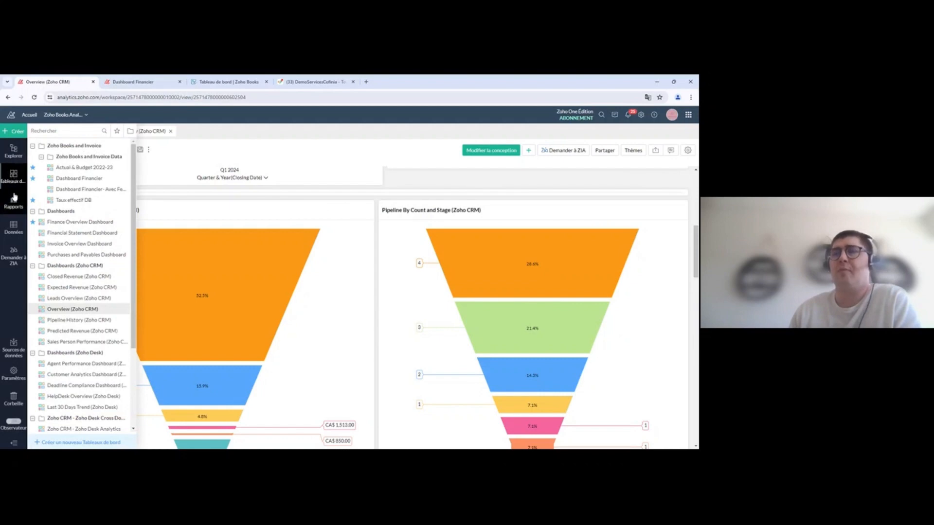
Step: Switch the side list from dashboards to reports, then to data tables like Factures and Budgets
left_click(14, 197)
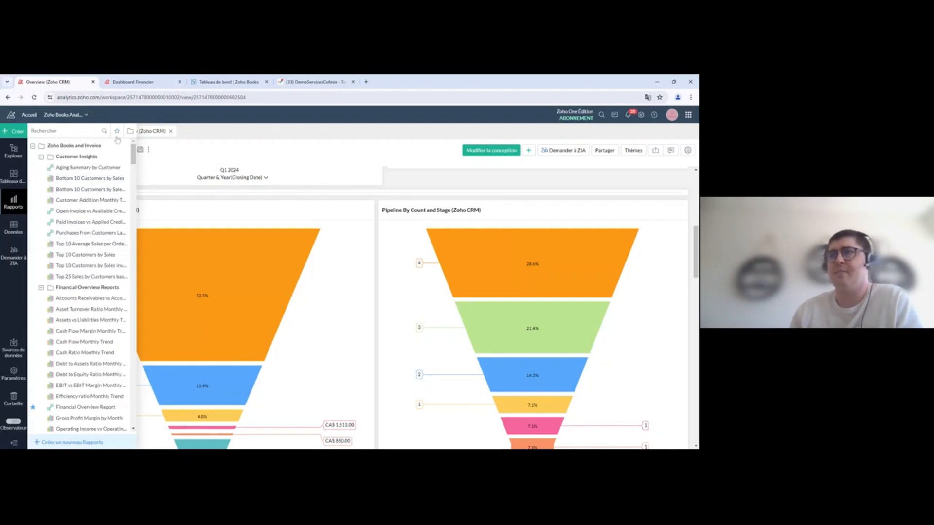
left_click(13, 228)
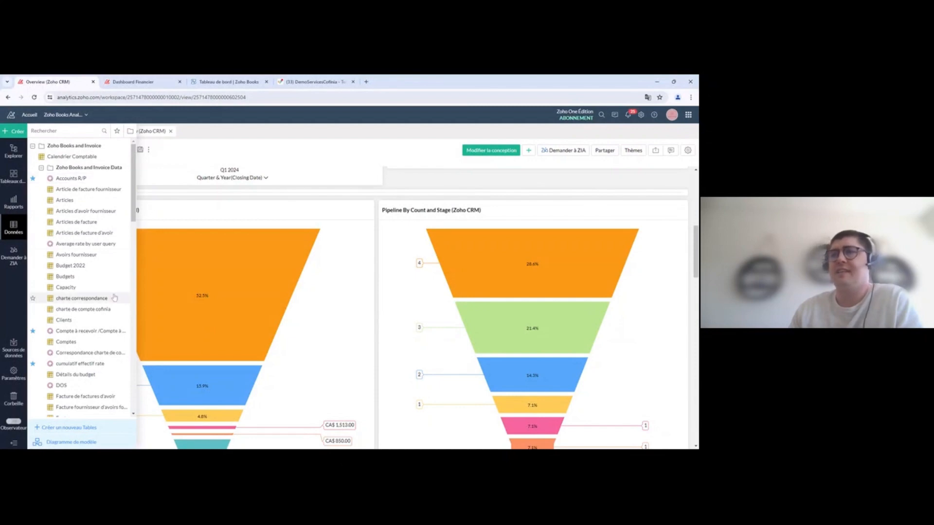
scroll(55, 205, "down", 3)
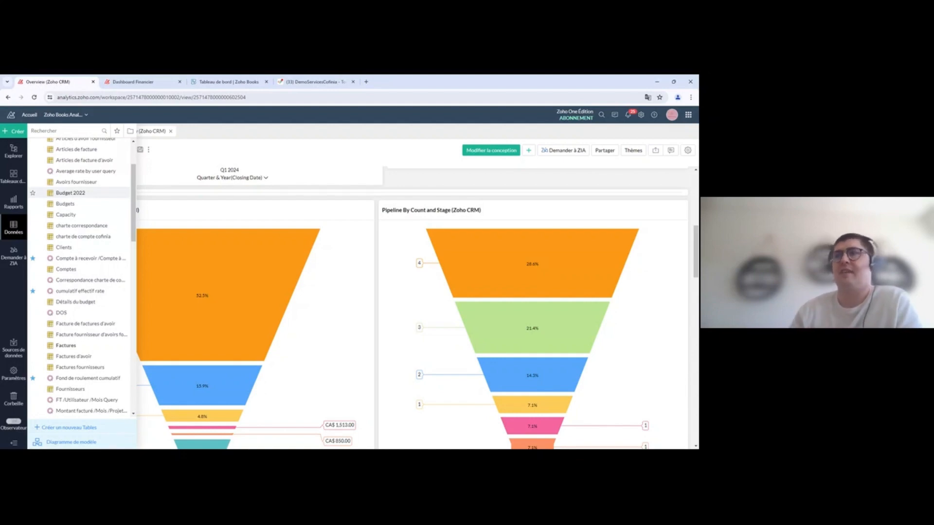
Step: Browse the Factures table's number, date, status and due-date columns, then start an Ask Zia conversation
left_click(63, 347)
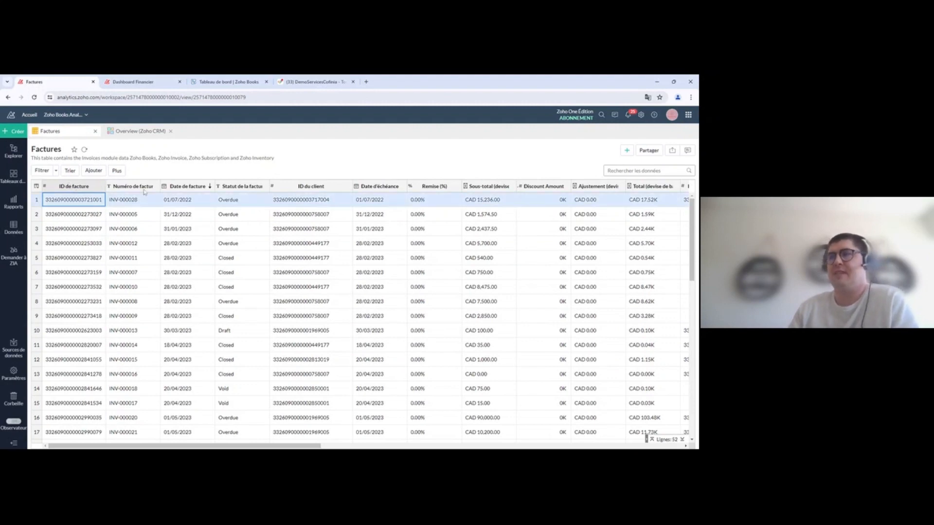
left_click(128, 188)
left_click(183, 187)
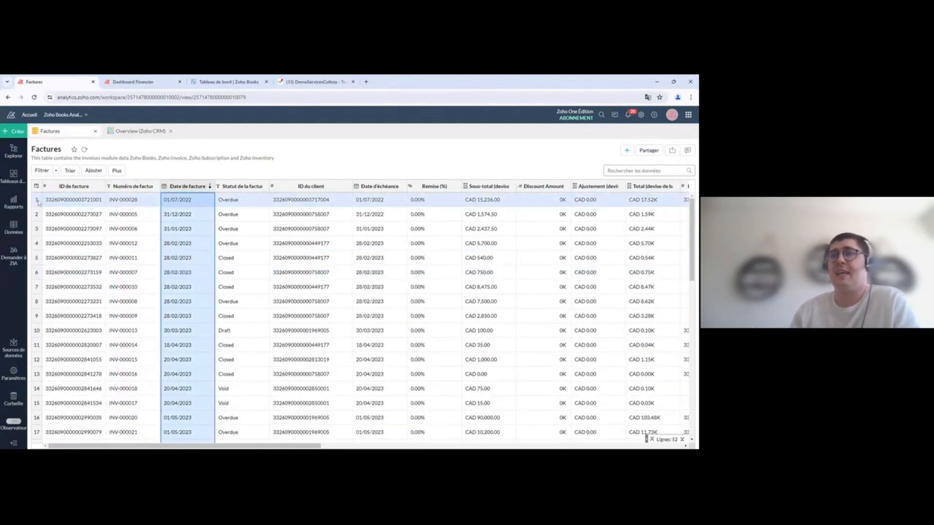
left_click(38, 271)
left_click(253, 186)
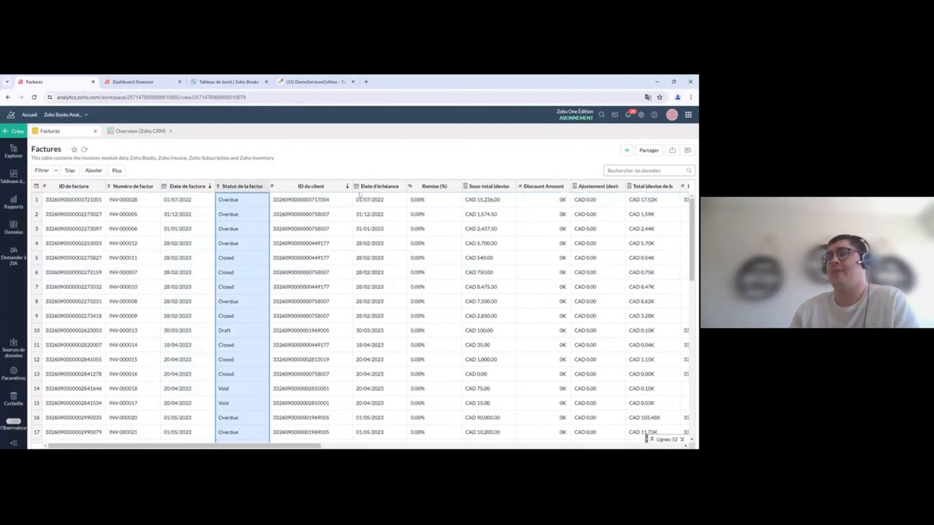
left_click(369, 186)
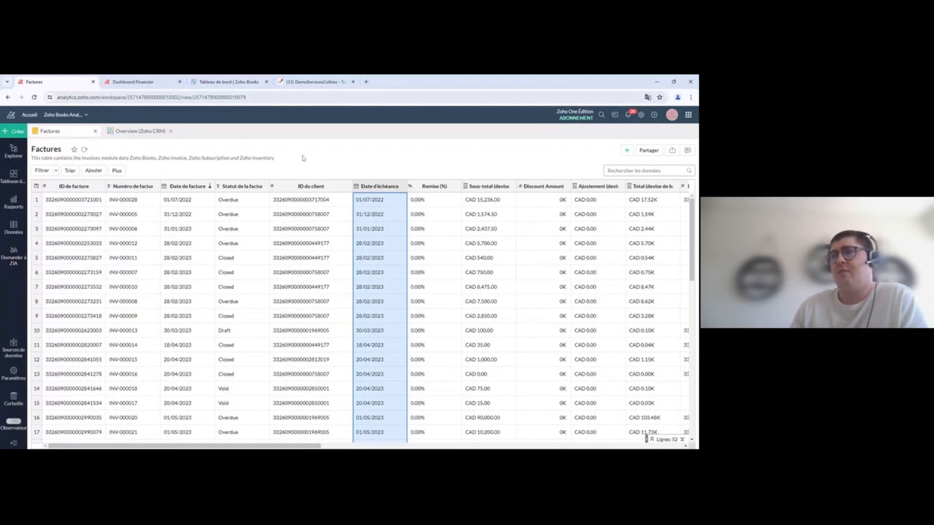
left_click(14, 253)
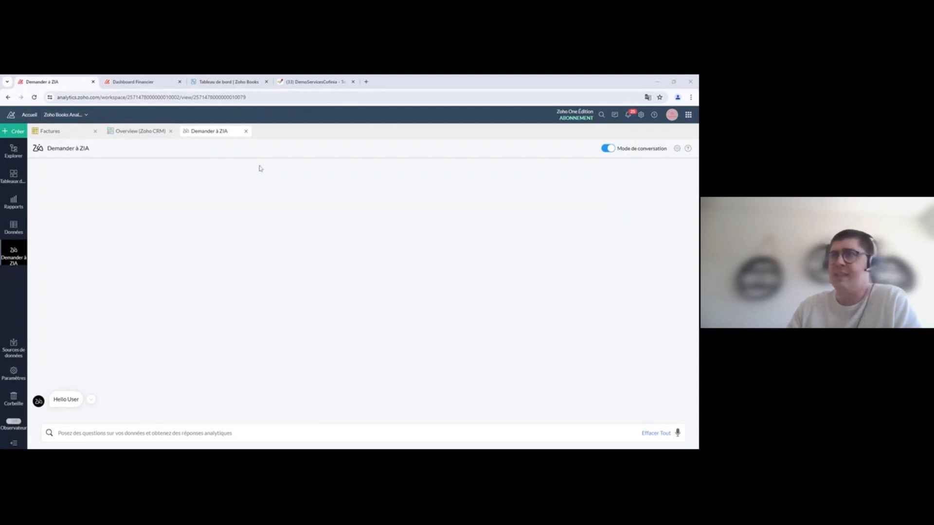
Step: Return to the Overview (Zoho CRM) tab, scroll to the top, toggle design mode and back to Mode Affichage
left_click(147, 133)
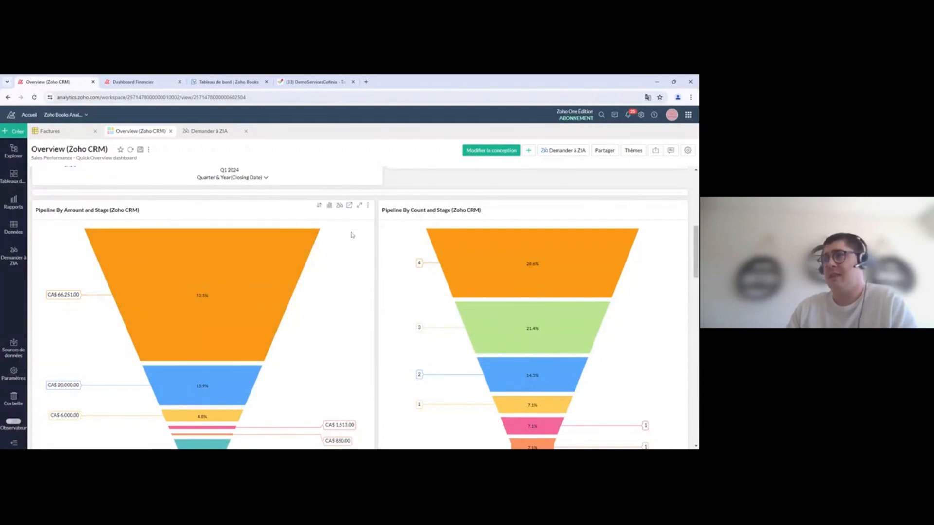
scroll(302, 253, "up", 5)
scroll(390, 275, "up", 2)
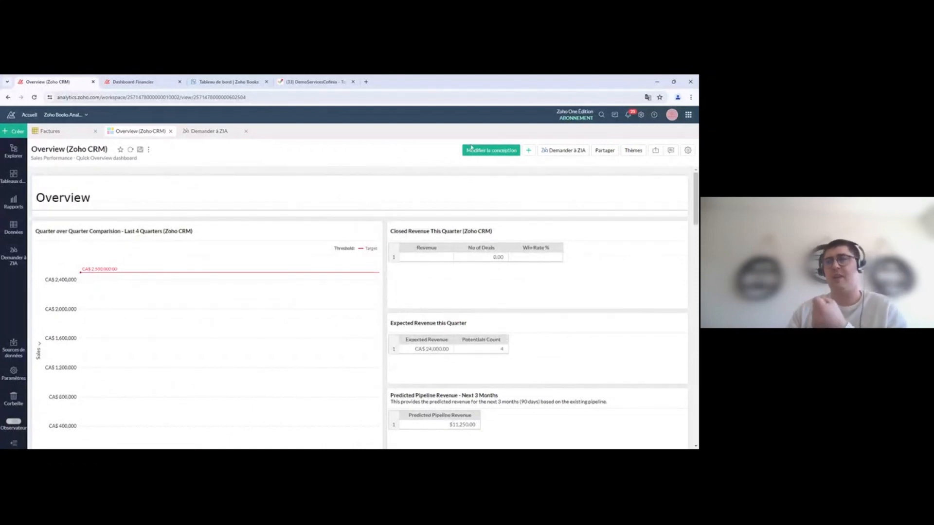
left_click(487, 152)
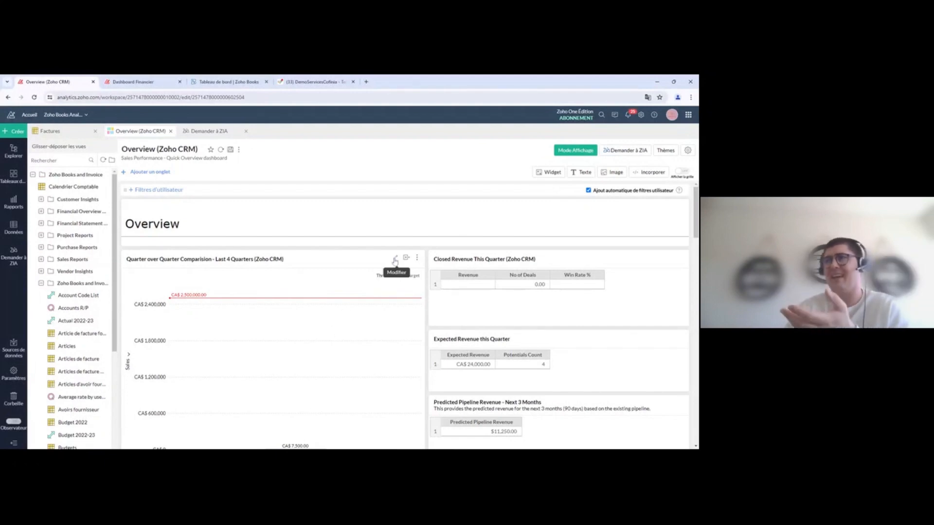
left_click(559, 154)
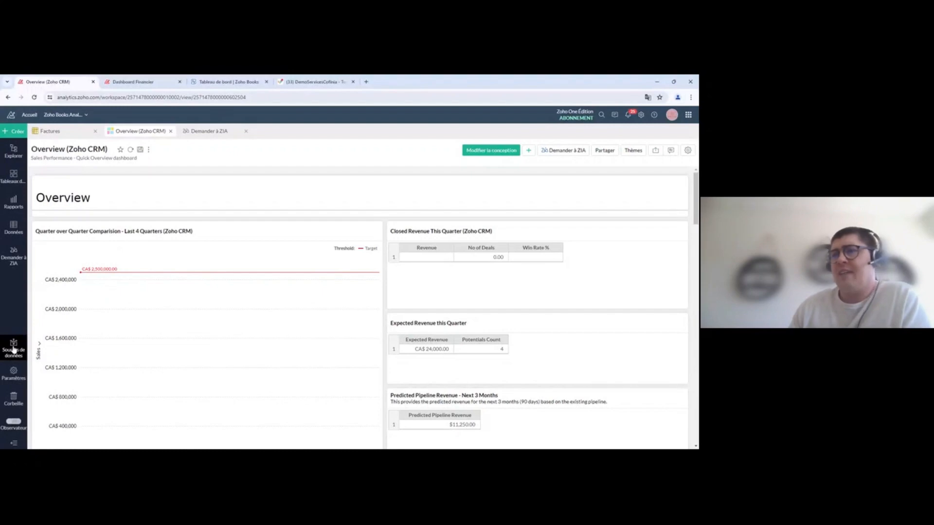
Step: On Sources de données, check Zoho Finance's last sync date, then open Zoho Projects' sync details
left_click(13, 350)
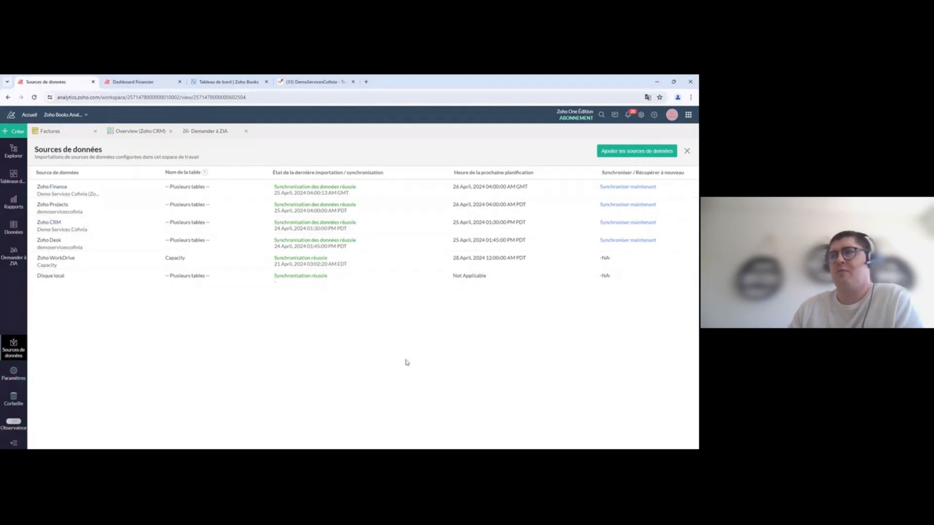
left_click(219, 196)
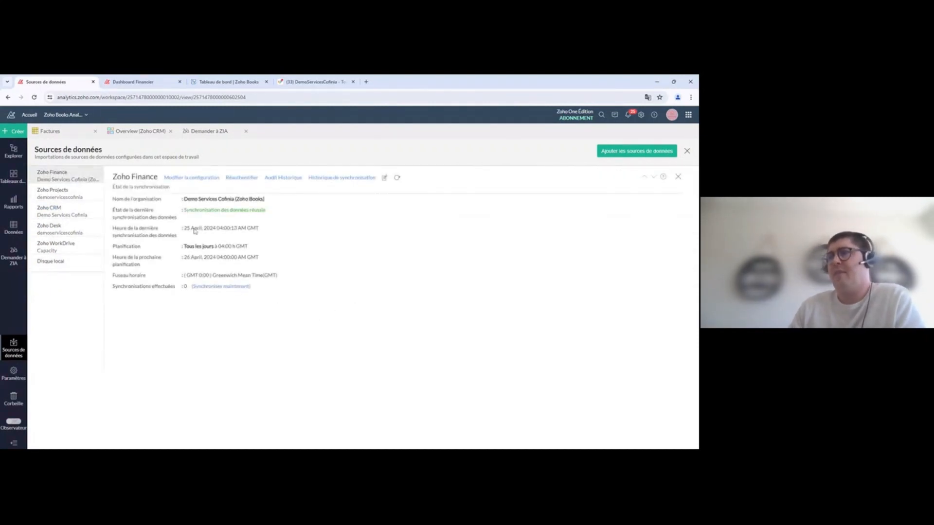
left_click_drag(194, 228, 216, 236)
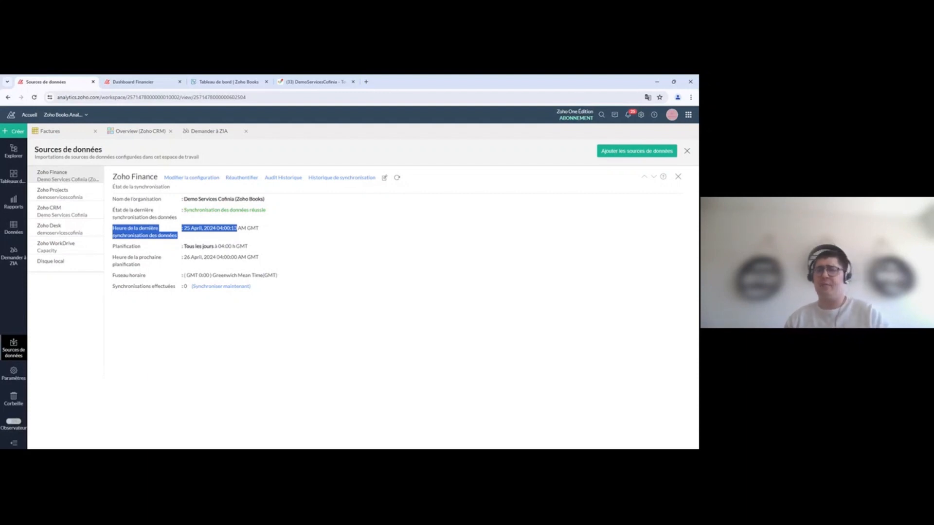
left_click(68, 193)
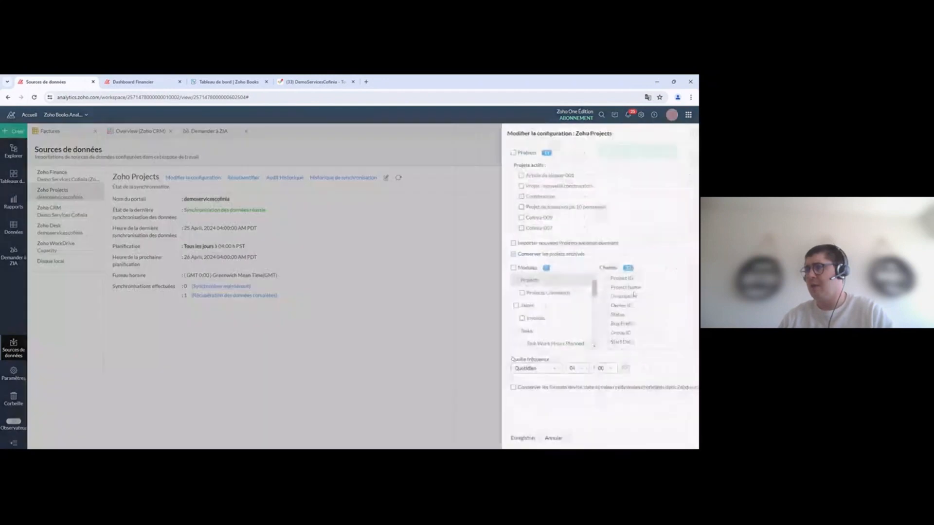
Step: Leave the Zoho Projects sync frequency on Quotidien and cancel the sync configuration
left_click(505, 369)
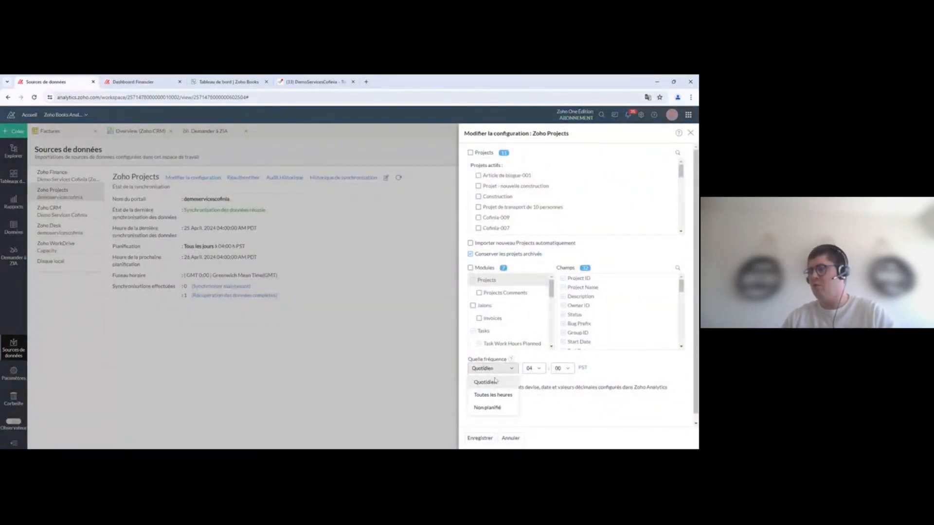
left_click(510, 438)
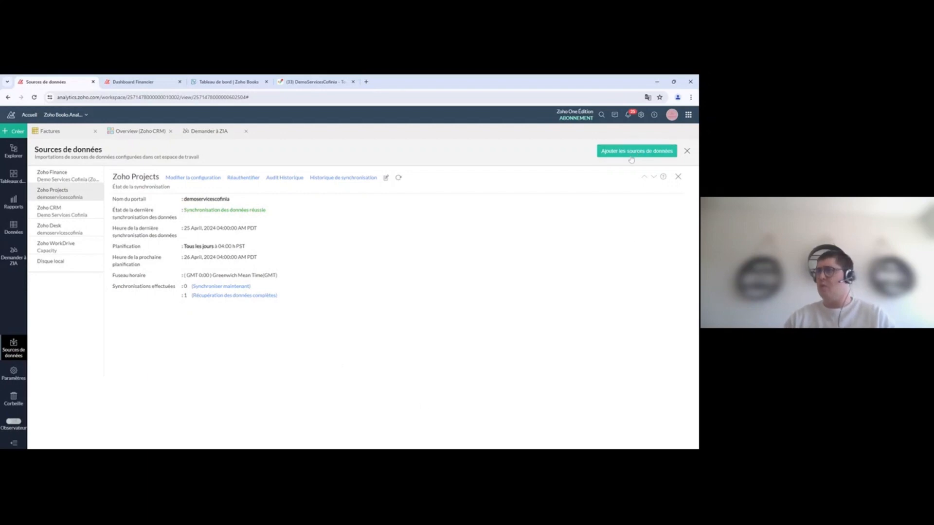
Step: Start adding a new data source and filter the connectors to the Ventes/CRM category
left_click(629, 153)
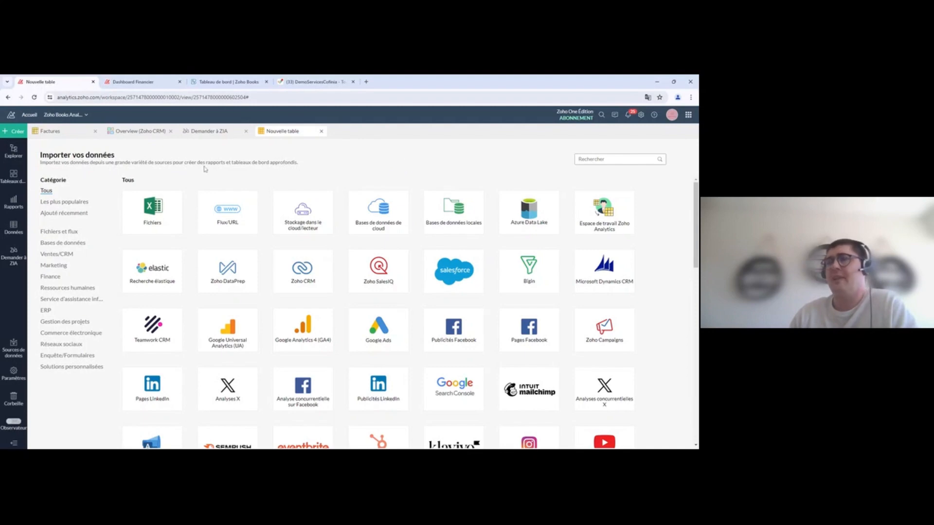
left_click(55, 254)
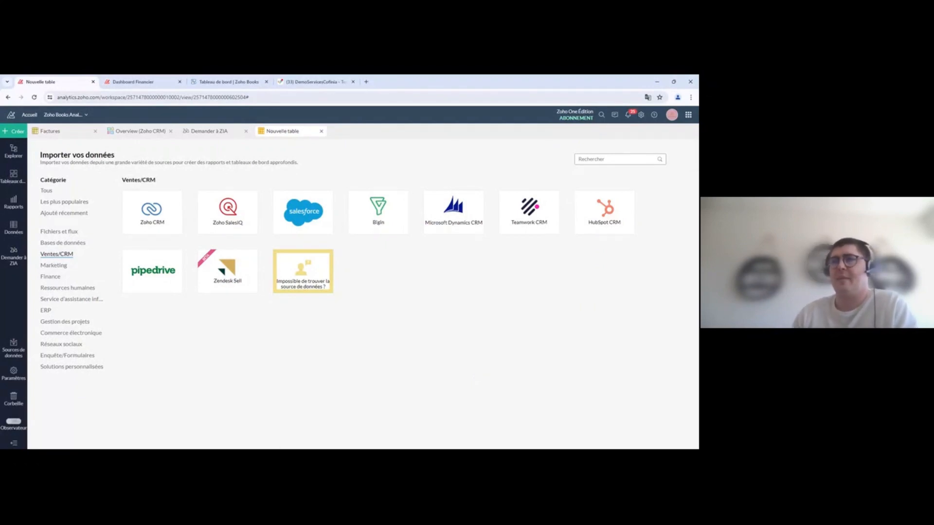
Step: Reset the connector filter to all categories, then show the Sources de données list with sync status
left_click(46, 190)
scroll(394, 326, "down", 10)
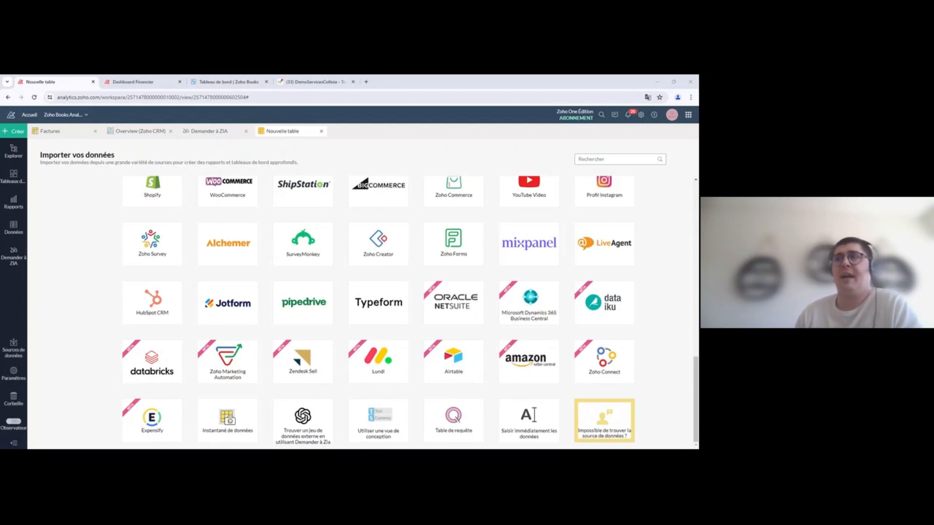
left_click(13, 349)
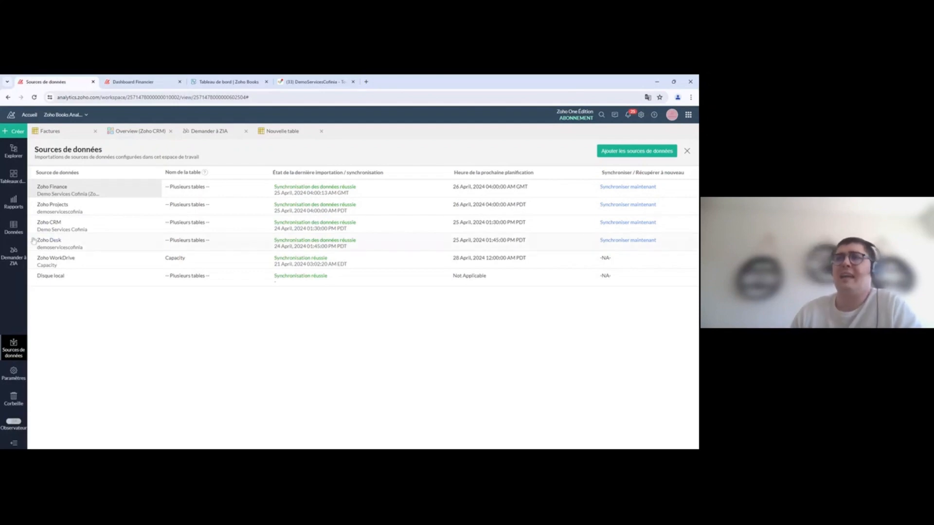
Step: Open the Factures invoice table from the Données table list
left_click(11, 230)
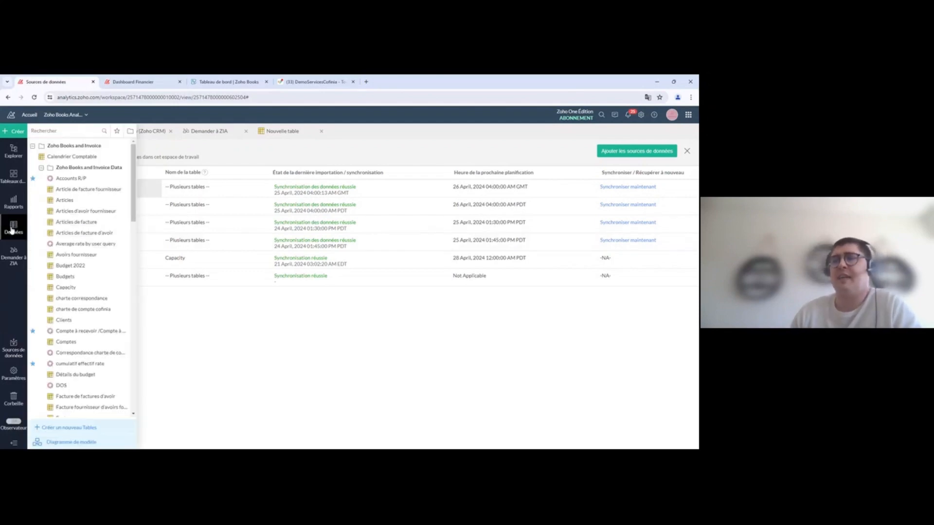
left_click(287, 329)
left_click(57, 135)
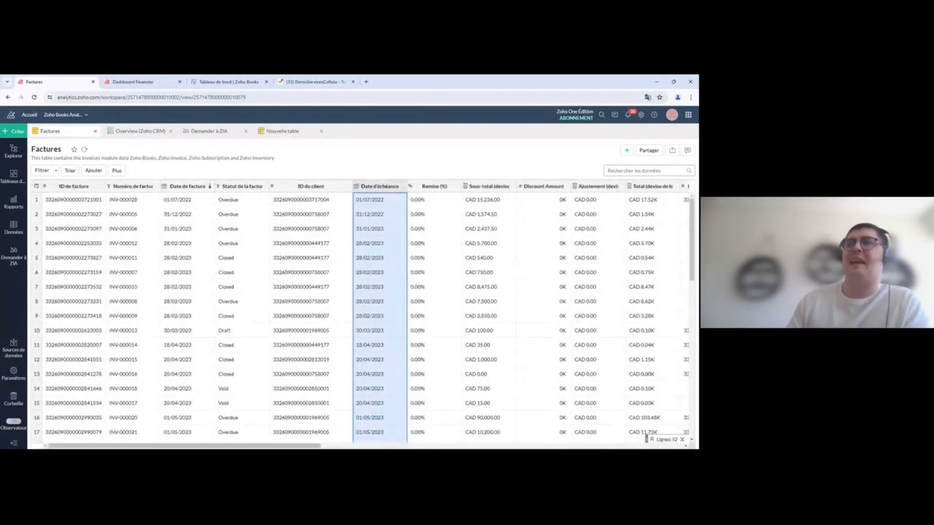
Step: Search the workspace tables for 'fac' and open the Factures table
left_click(15, 229)
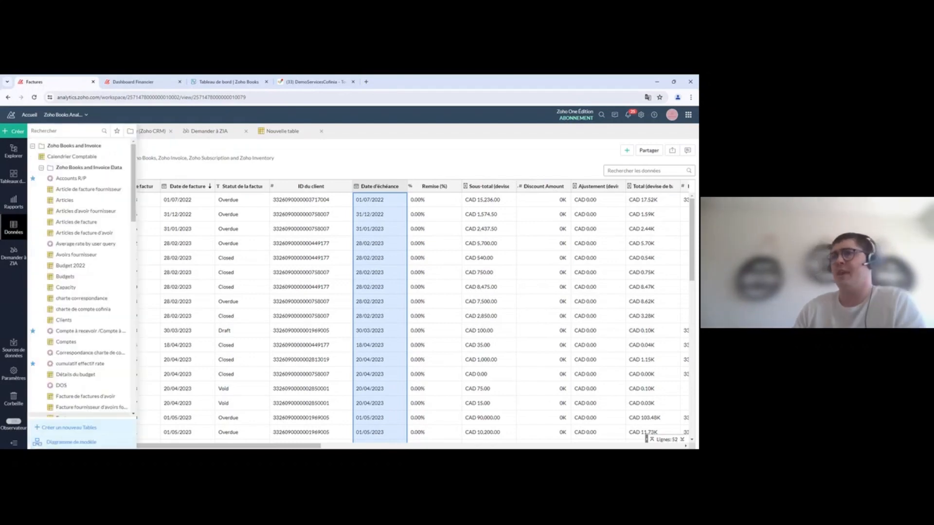
type("fac")
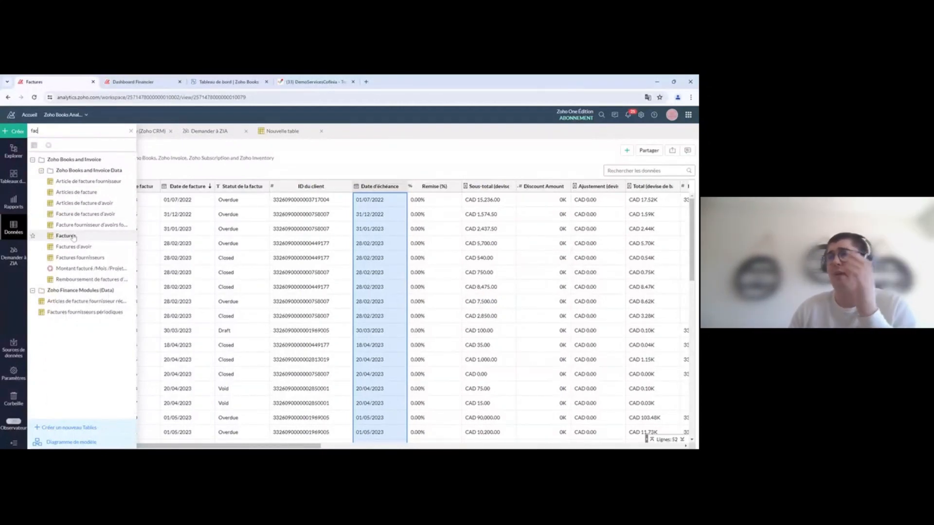
left_click(73, 237)
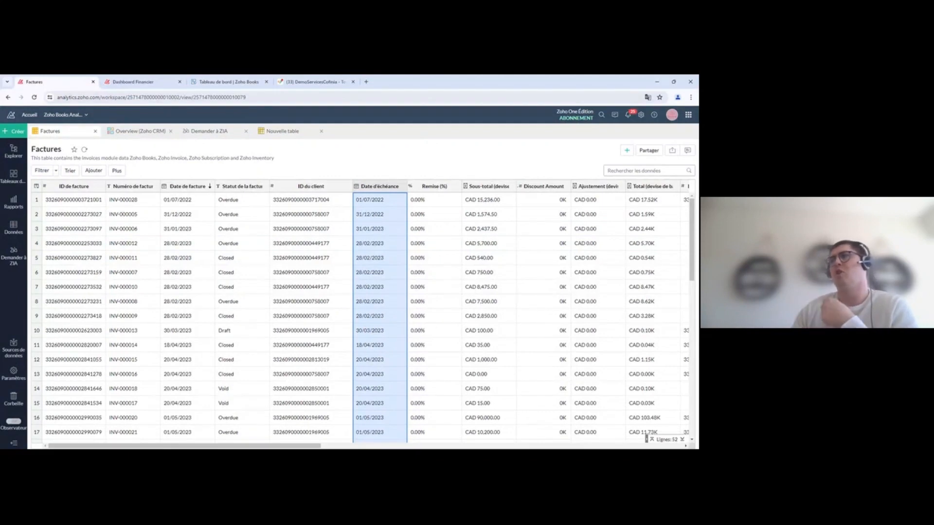
Step: Create a blank Nouvelle vue croisée dynamique pivot on the Factures table
left_click(628, 151)
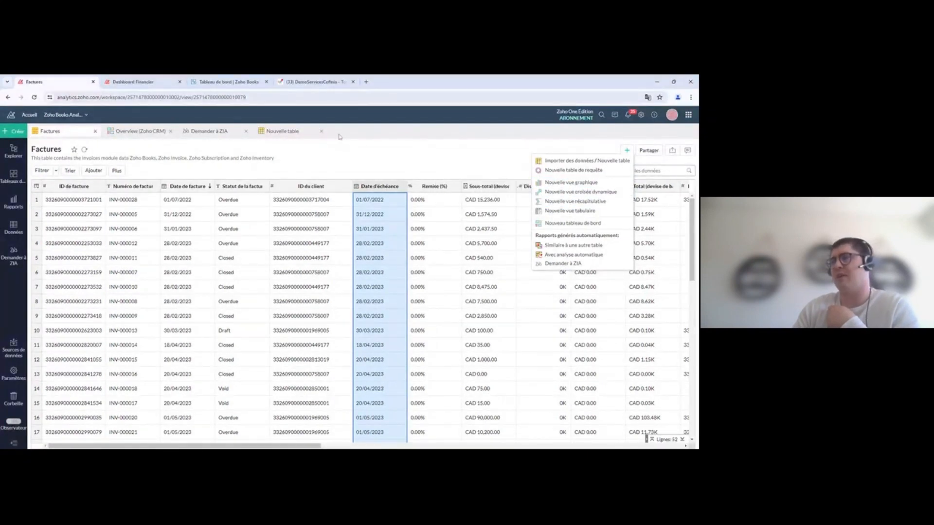
left_click(427, 151)
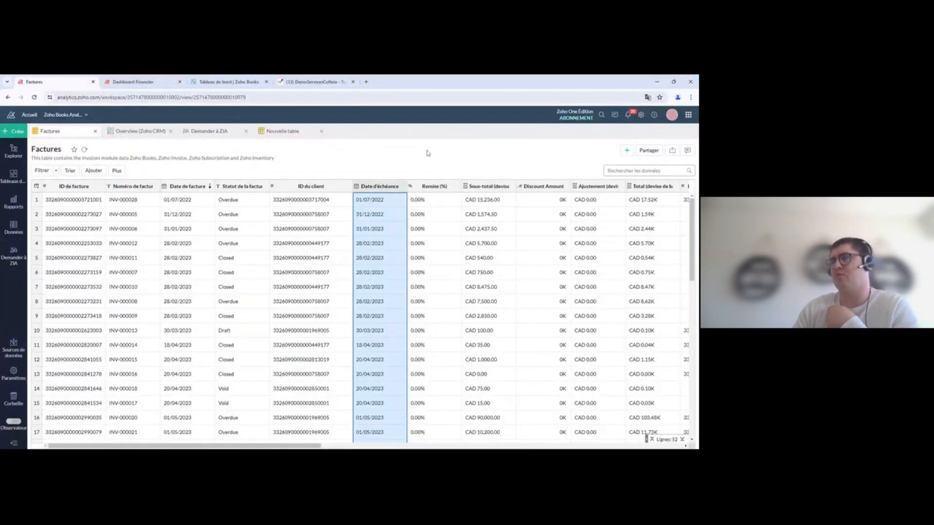
left_click(16, 132)
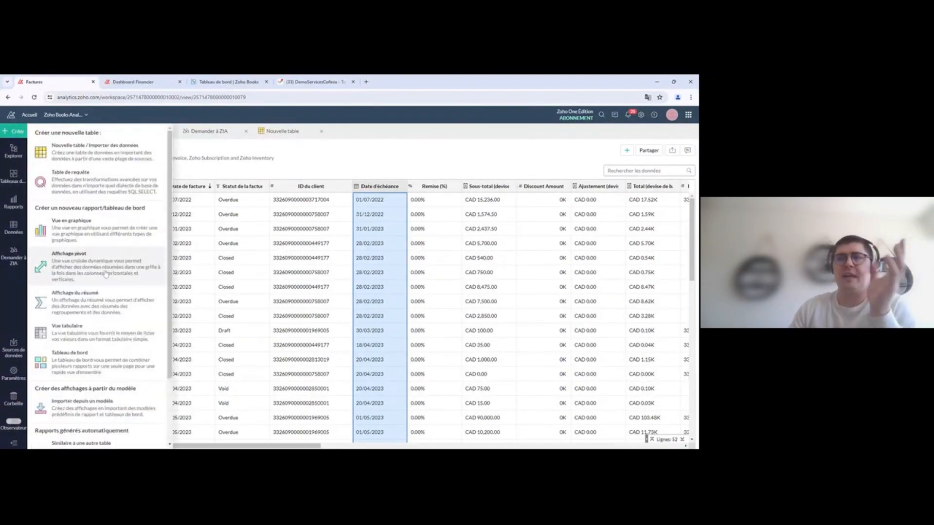
left_click(428, 157)
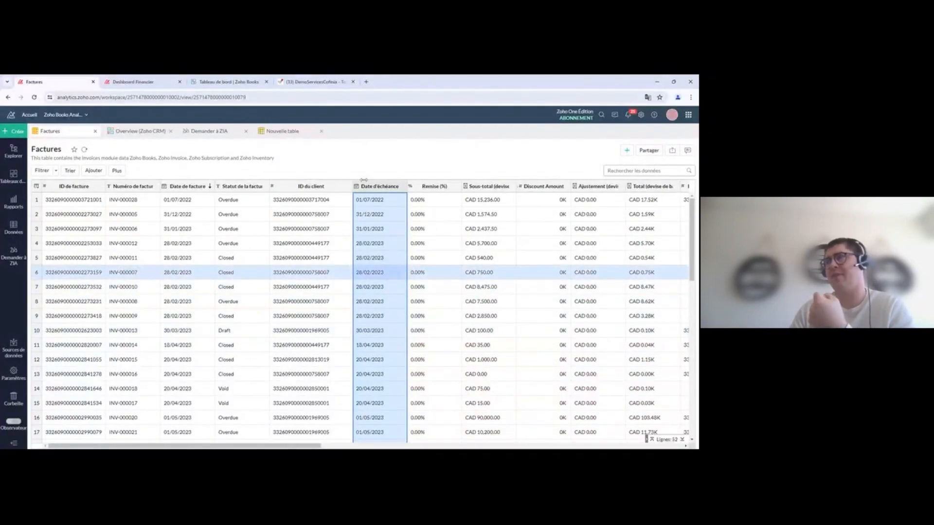
left_click(627, 150)
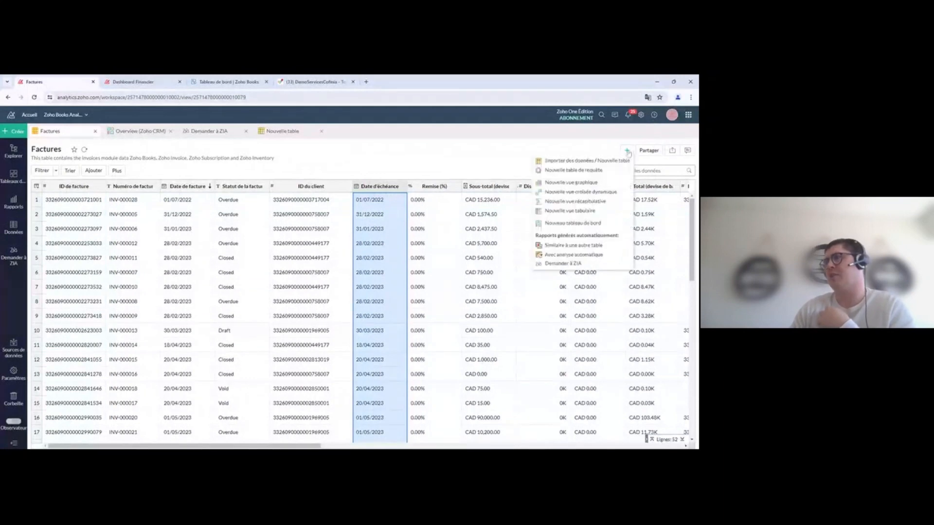
left_click(579, 192)
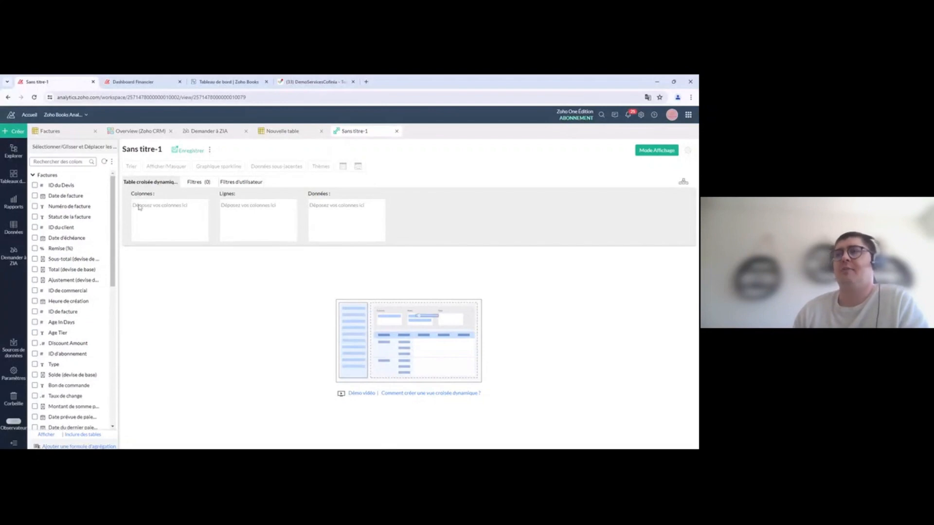
Step: Put Date de facture (by Année) in Colonnes and summed Sous-total in Données, then generate the pivot
left_click_drag(144, 210, 176, 207)
left_click_drag(236, 206, 262, 207)
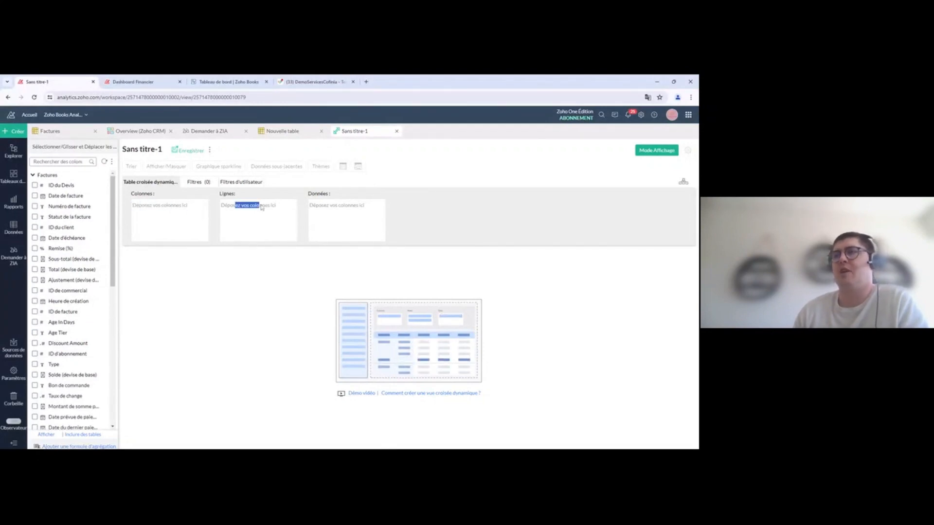
double_click(328, 209)
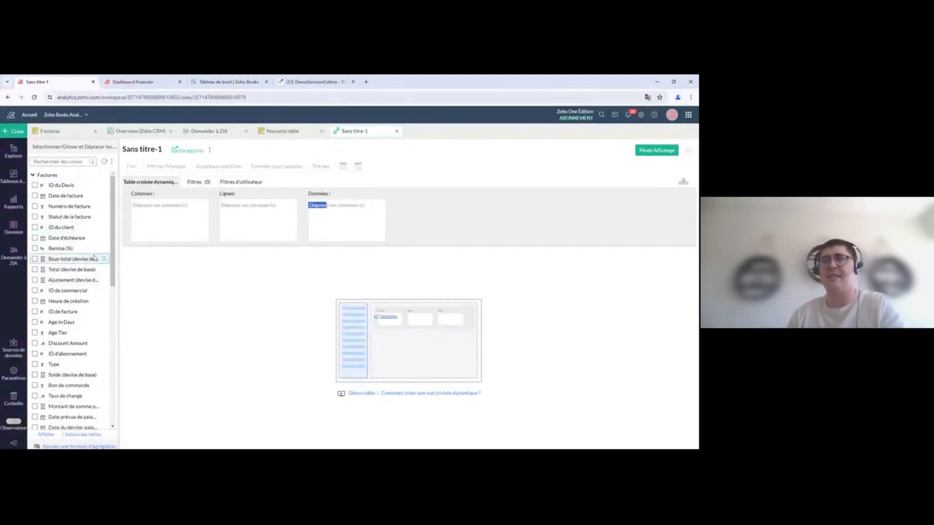
left_click_drag(63, 196, 161, 216)
left_click(189, 207)
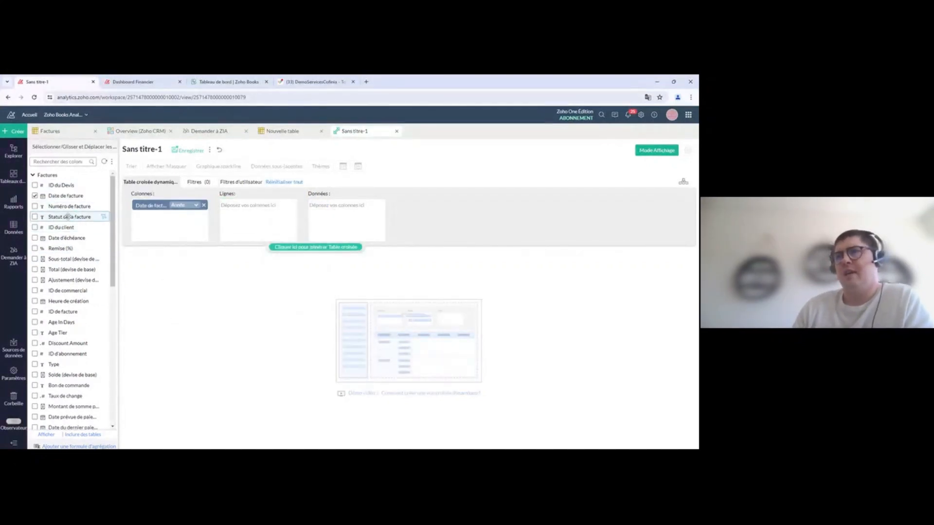
left_click_drag(55, 259, 341, 214)
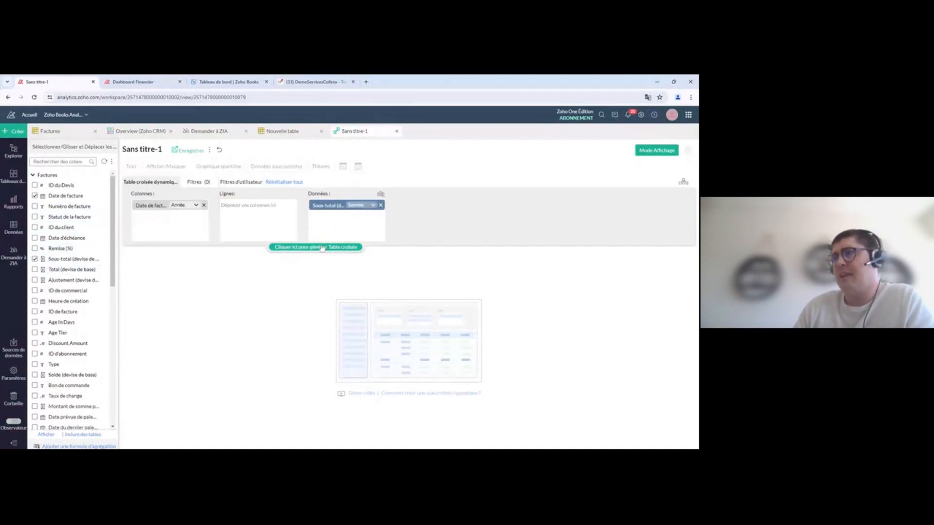
left_click(322, 247)
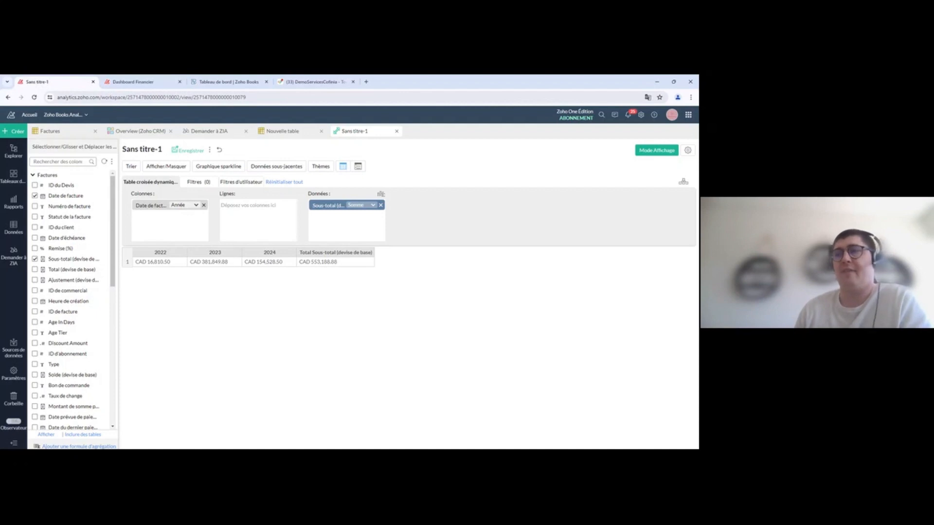
left_click(193, 206)
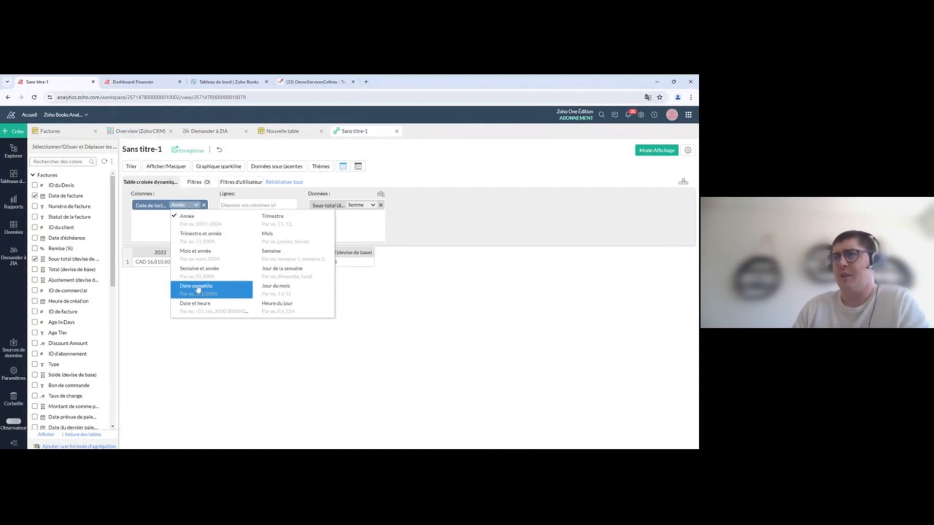
Step: Group invoice dates by Trimestre and add Statut de la facture as pivot rows
left_click(221, 238)
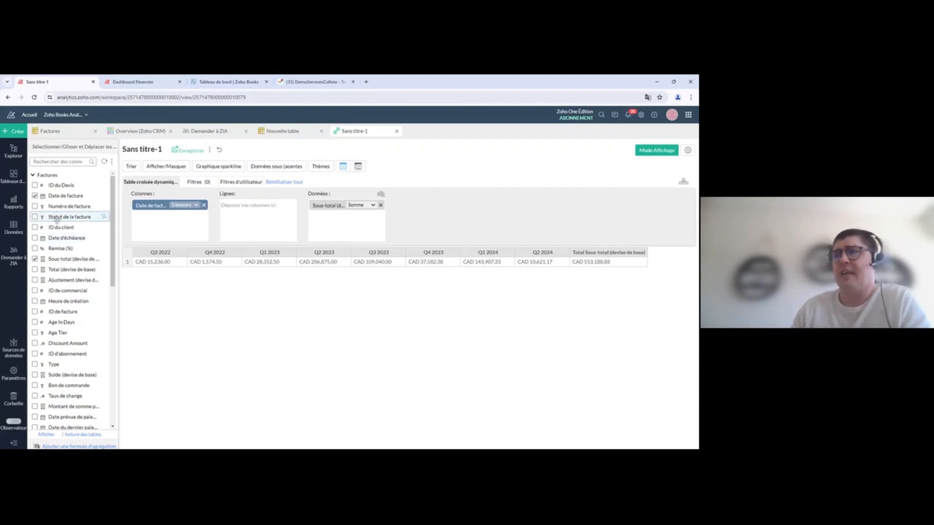
left_click_drag(50, 220, 258, 207)
left_click(315, 247)
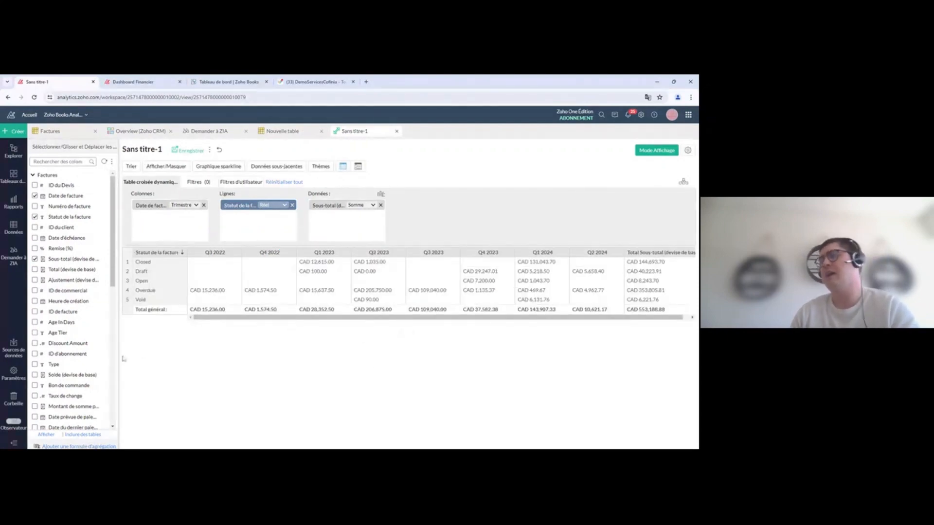
double_click(141, 272)
left_click_drag(149, 301, 135, 301)
left_click(180, 343)
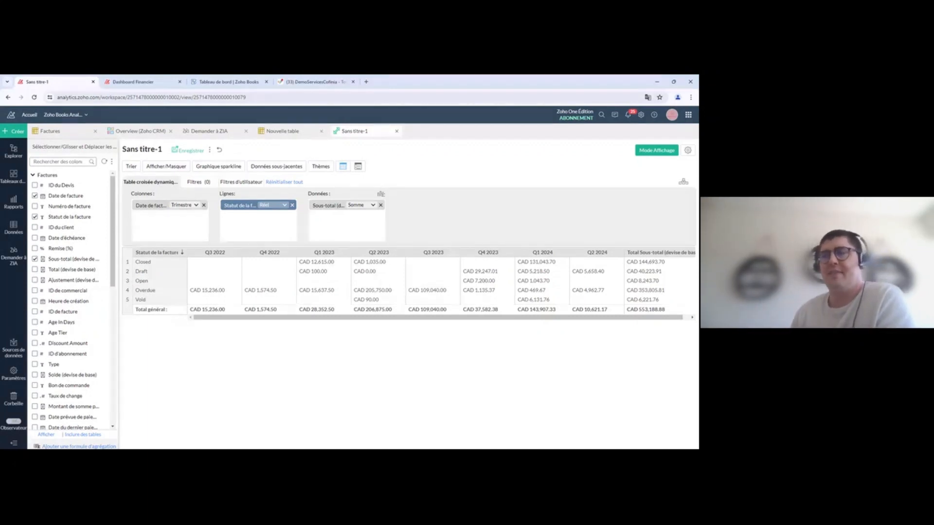
Step: Add a Statut de la facture filter excluding Void and Draft invoices, then regenerate the pivot
left_click(199, 183)
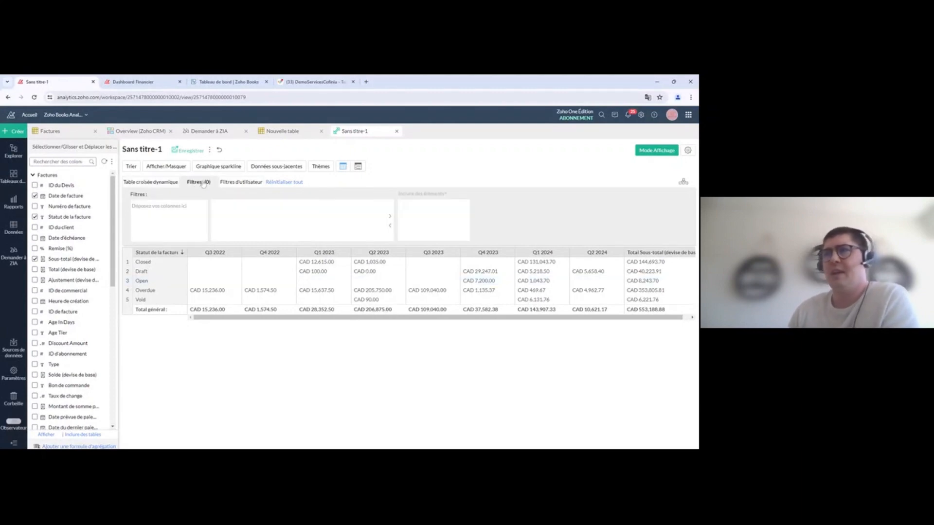
left_click_drag(69, 217, 146, 221)
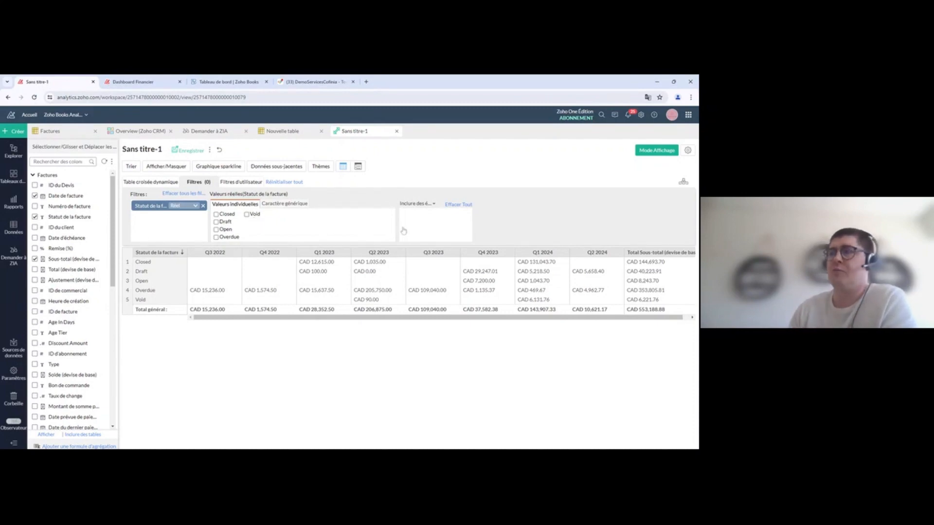
left_click(421, 205)
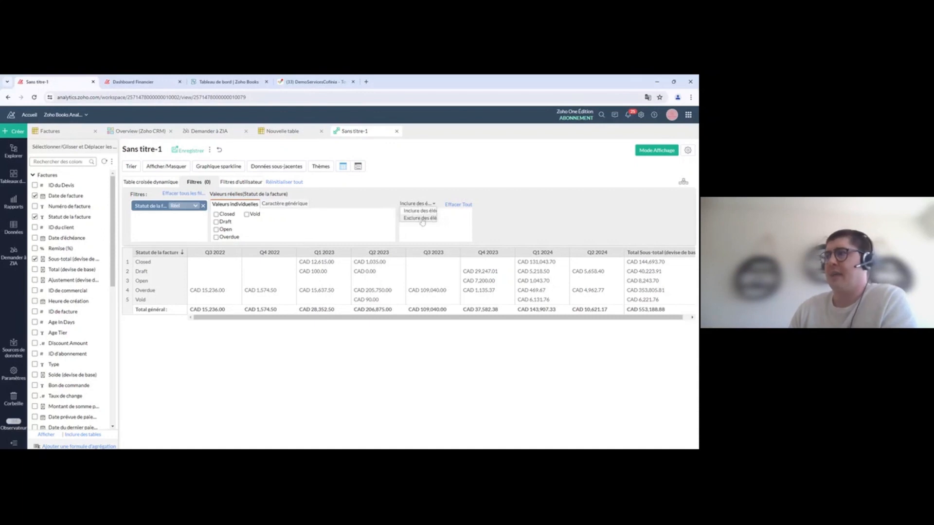
left_click(419, 218)
left_click(246, 214)
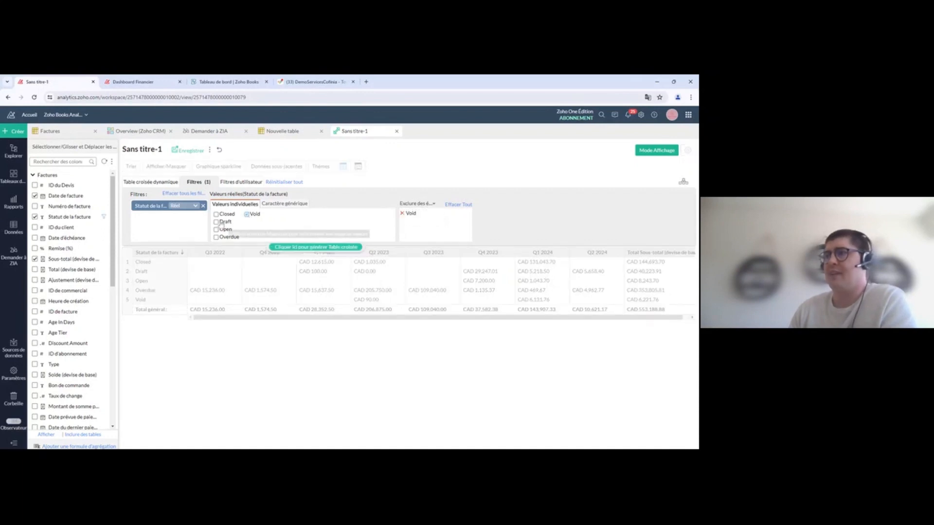
left_click(216, 222)
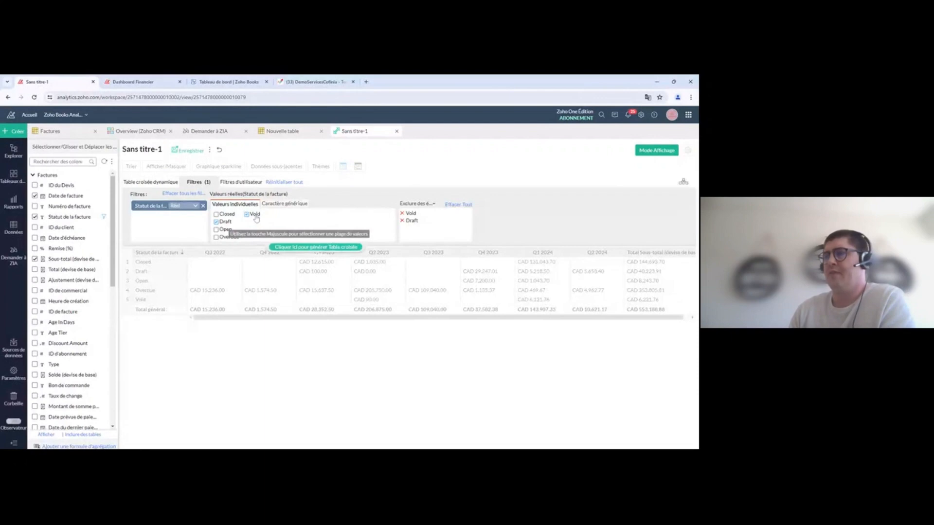
left_click(316, 247)
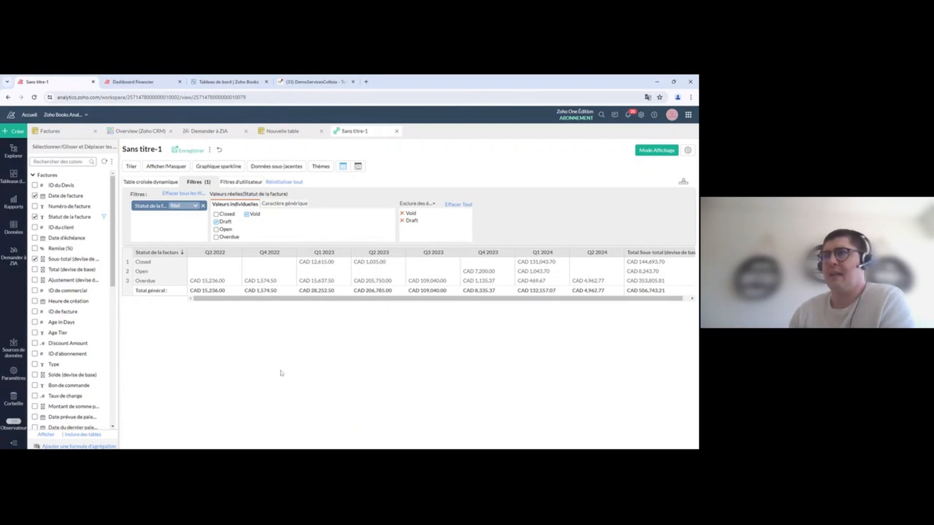
left_click(151, 183)
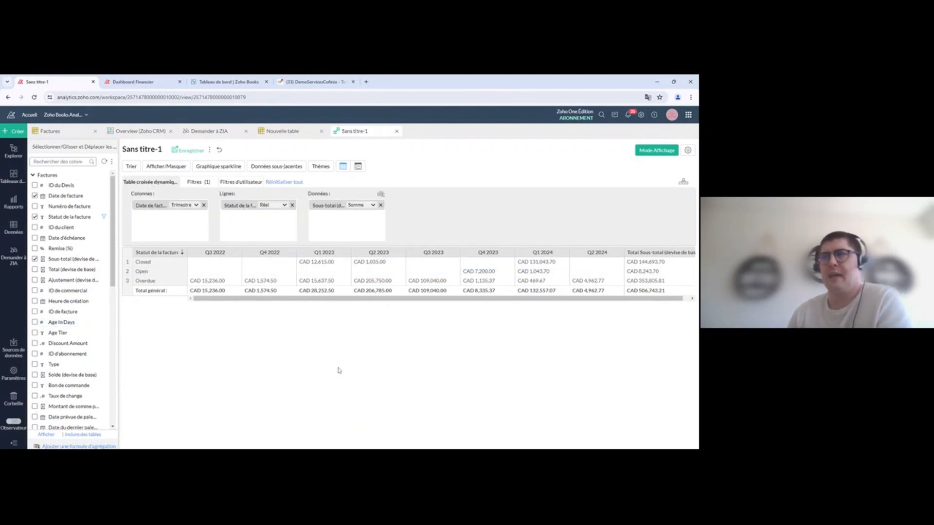
Step: Switch the invoice date grouping back to Année and regenerate the pivot
left_click(187, 207)
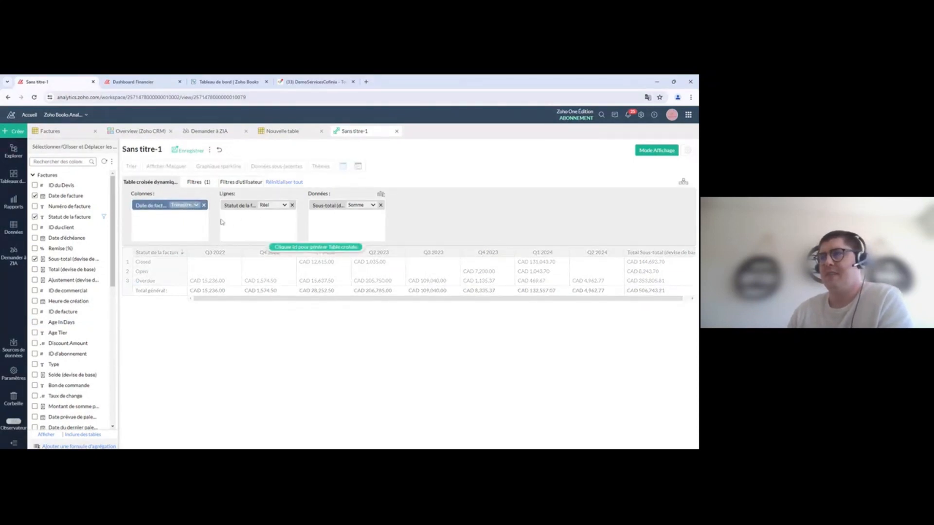
left_click(195, 205)
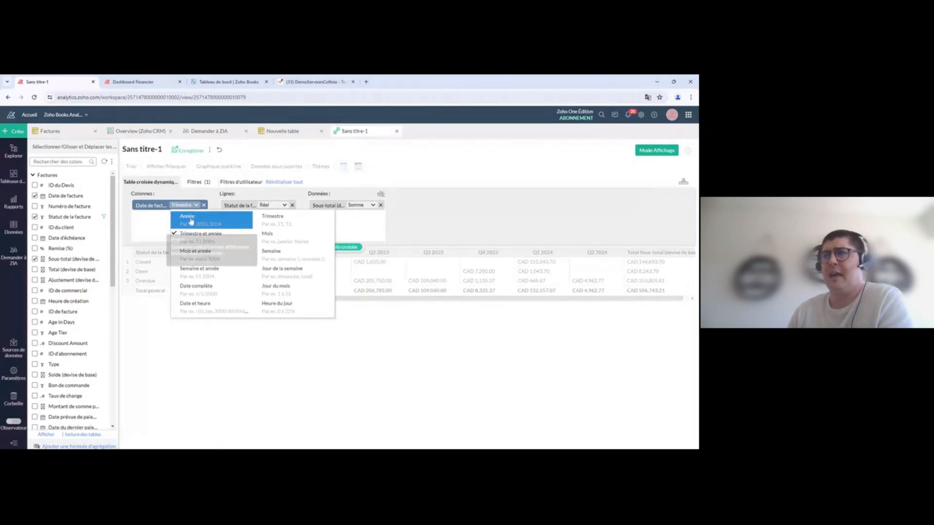
left_click(187, 245)
left_click(321, 247)
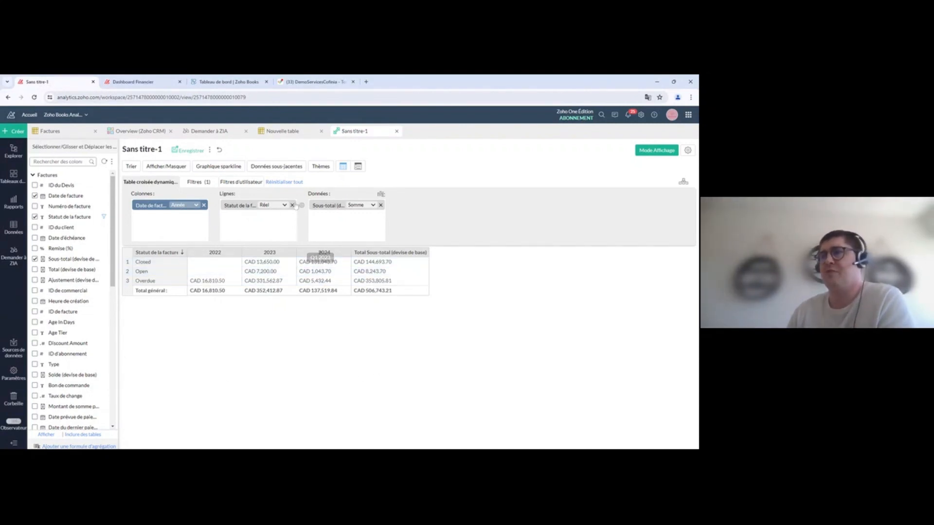
Step: Replace the status rows with full ID du client values and widen that column
left_click(291, 205)
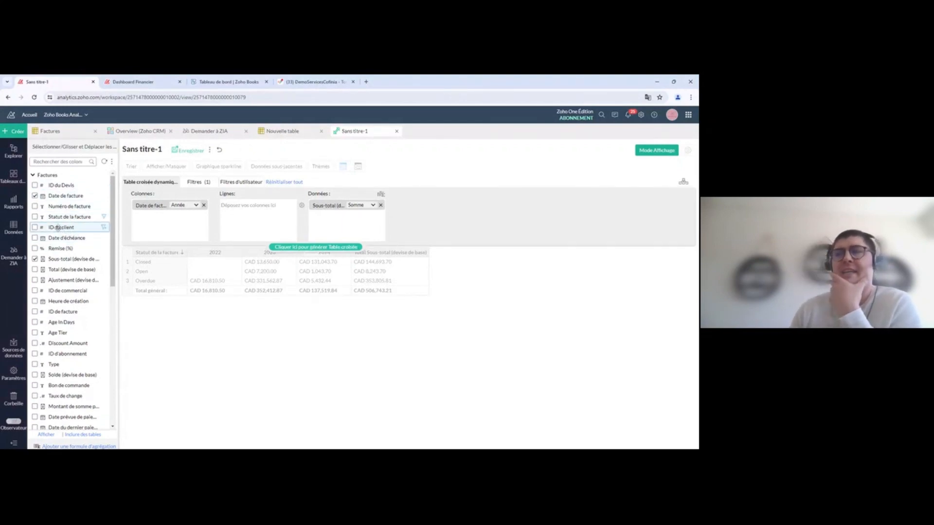
left_click_drag(57, 227, 253, 205)
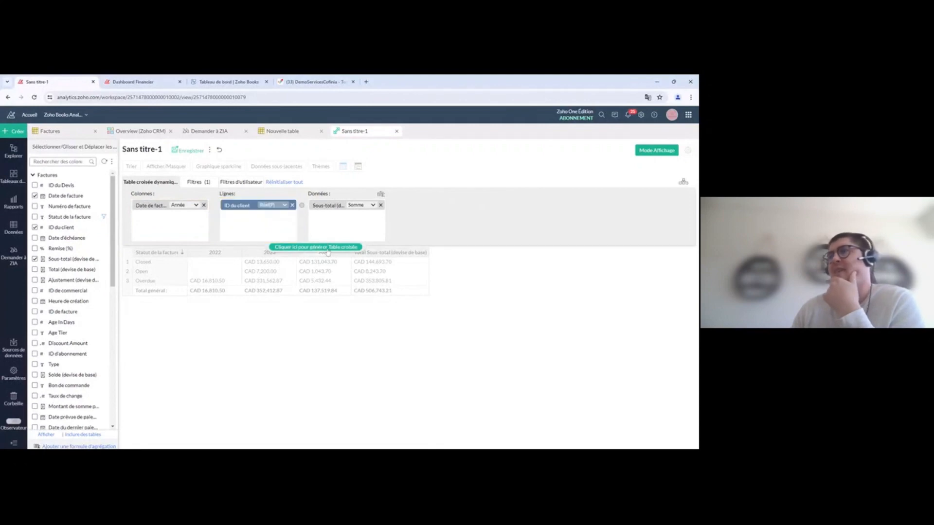
left_click(328, 250)
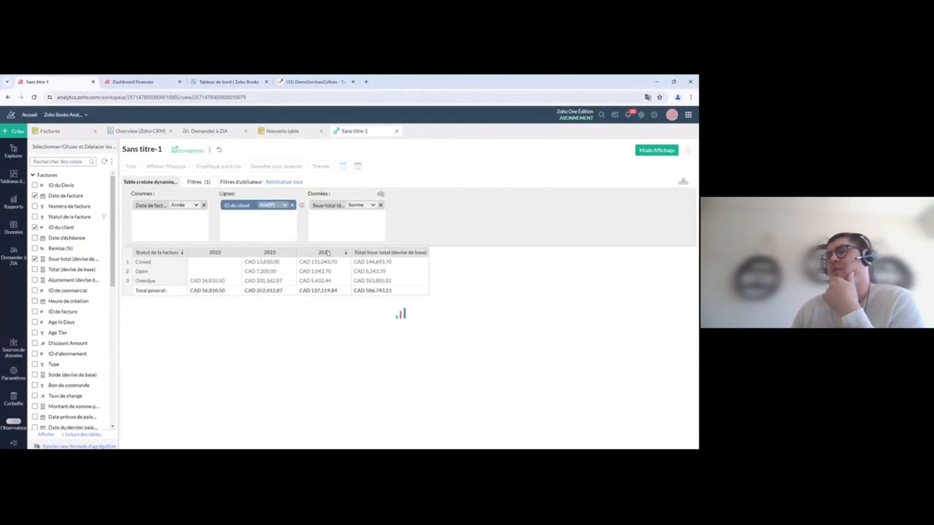
left_click(285, 204)
left_click(288, 242)
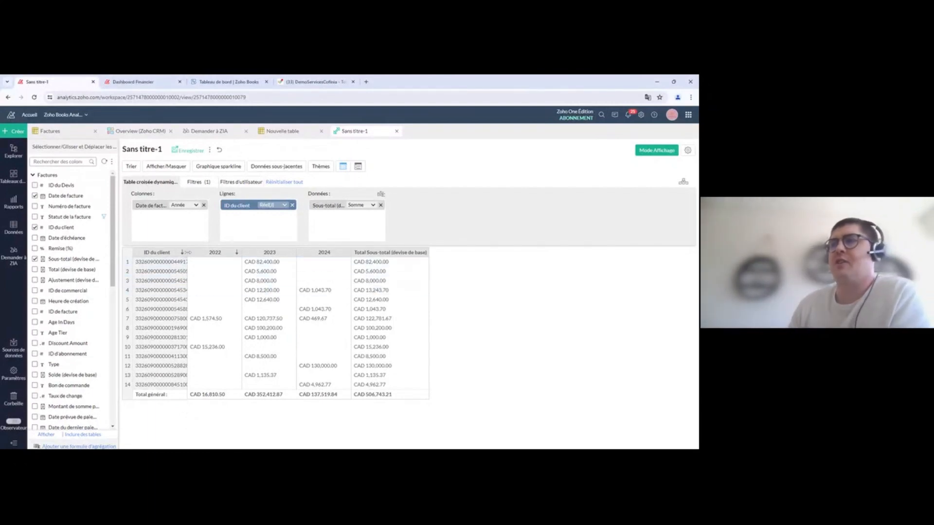
left_click_drag(188, 253, 222, 258)
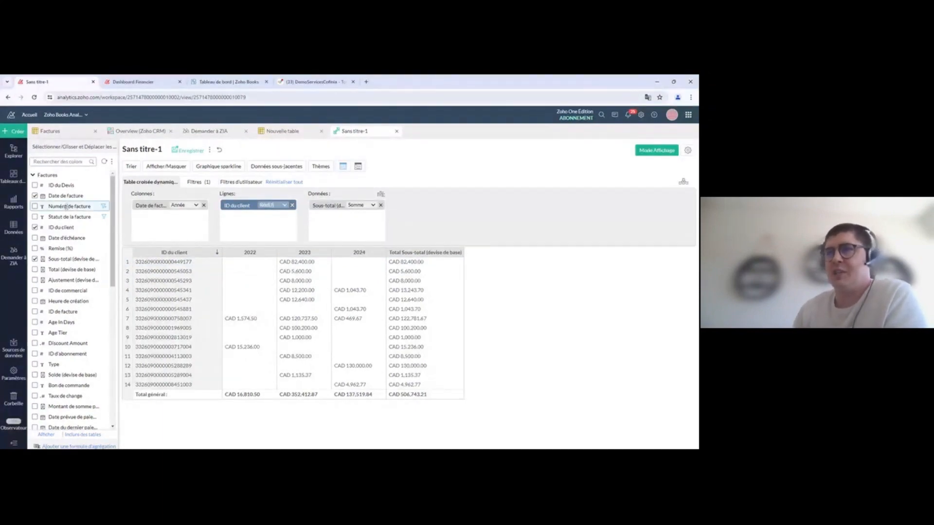
left_click(33, 176)
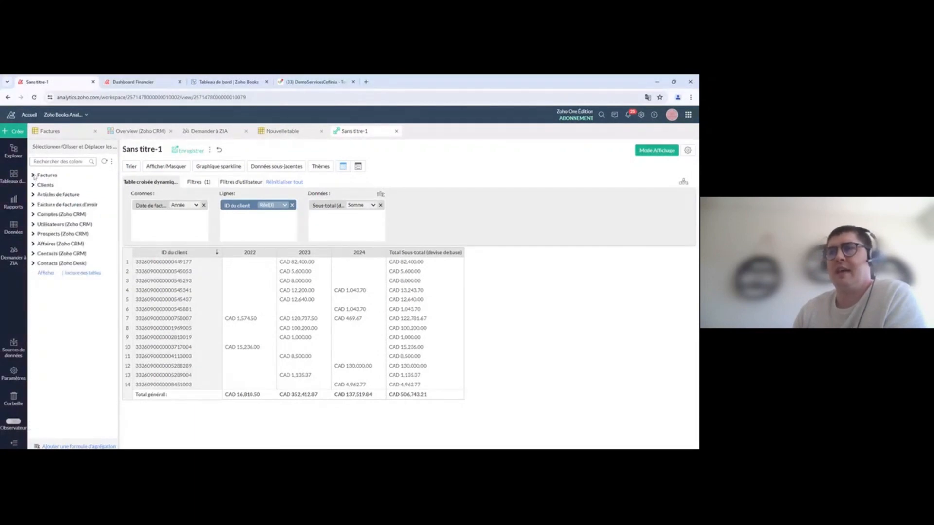
Step: Add the company name field from Clients to the pivot rows and remove client ID
left_click(34, 185)
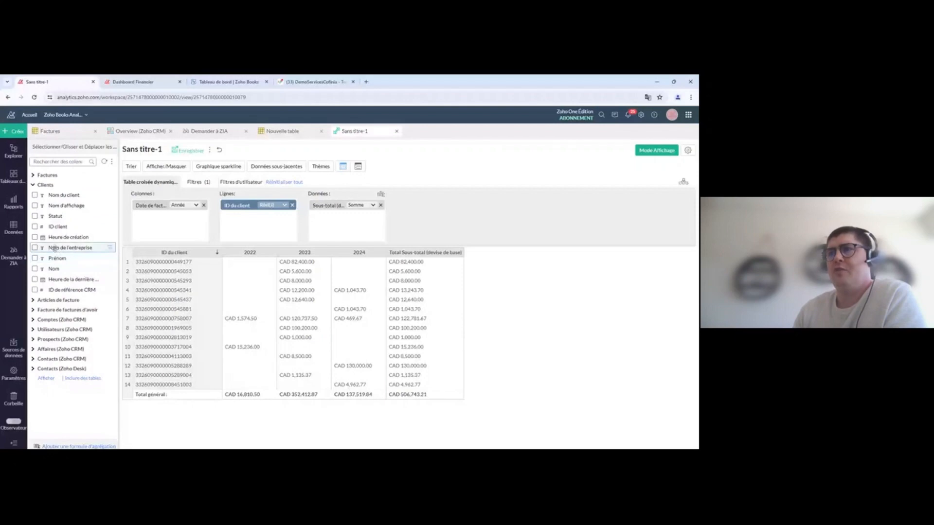
left_click_drag(58, 248, 258, 217)
left_click(292, 205)
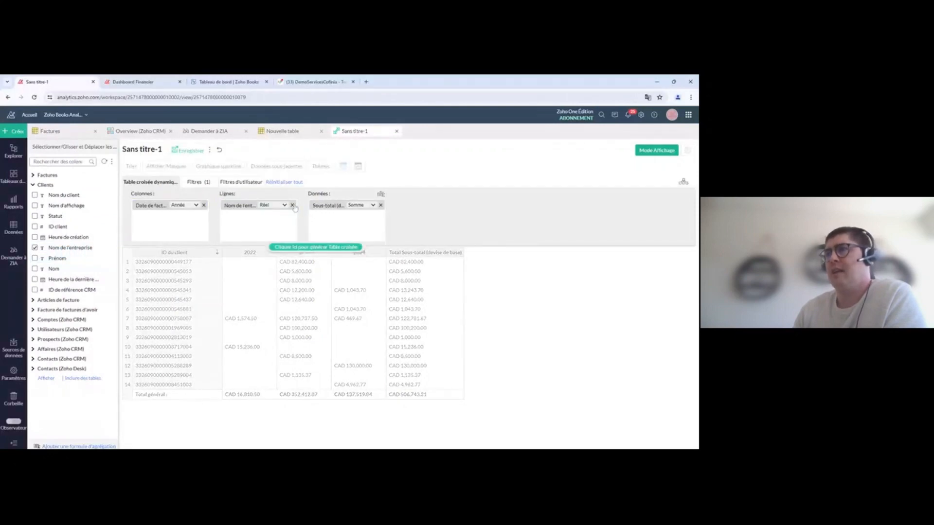
left_click(322, 247)
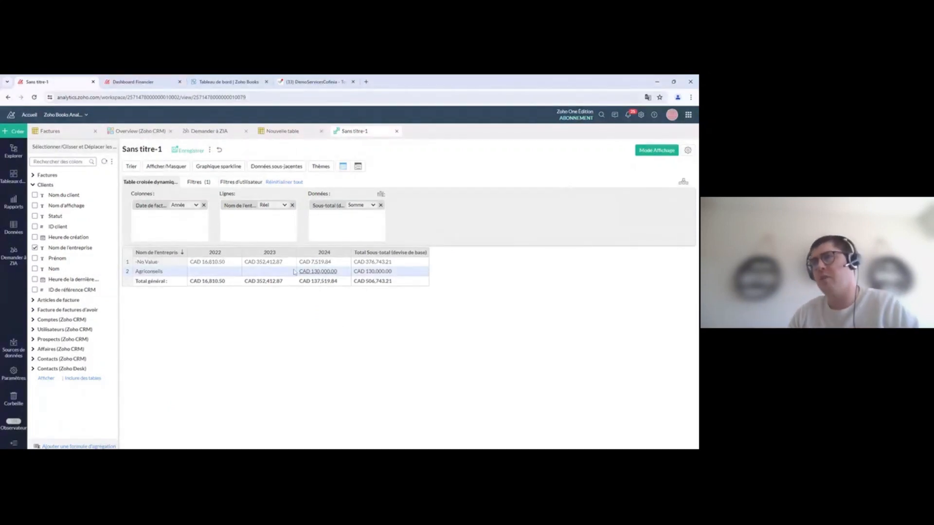
Step: Replace company name with Nom d'affichage, regenerate the pivot, and review both filter tabs
left_click(292, 205)
left_click_drag(66, 205, 244, 214)
left_click(320, 249)
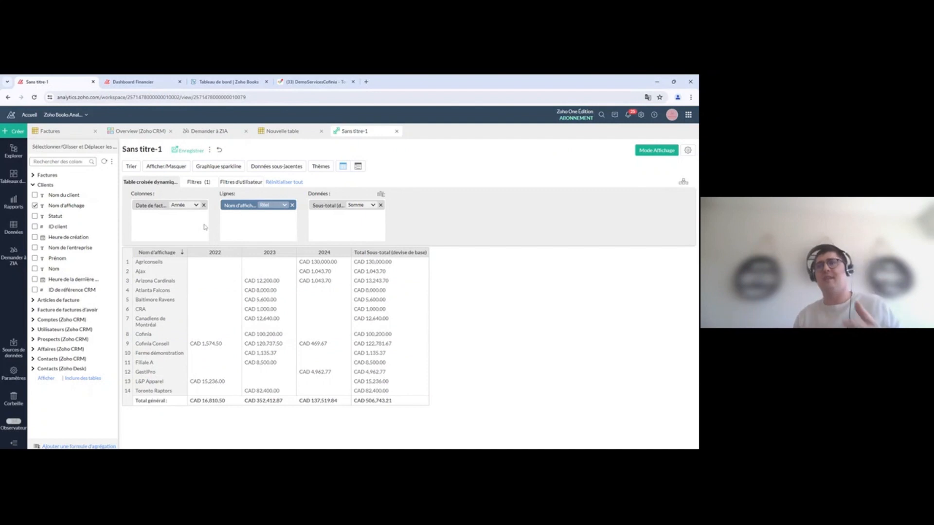
left_click(203, 182)
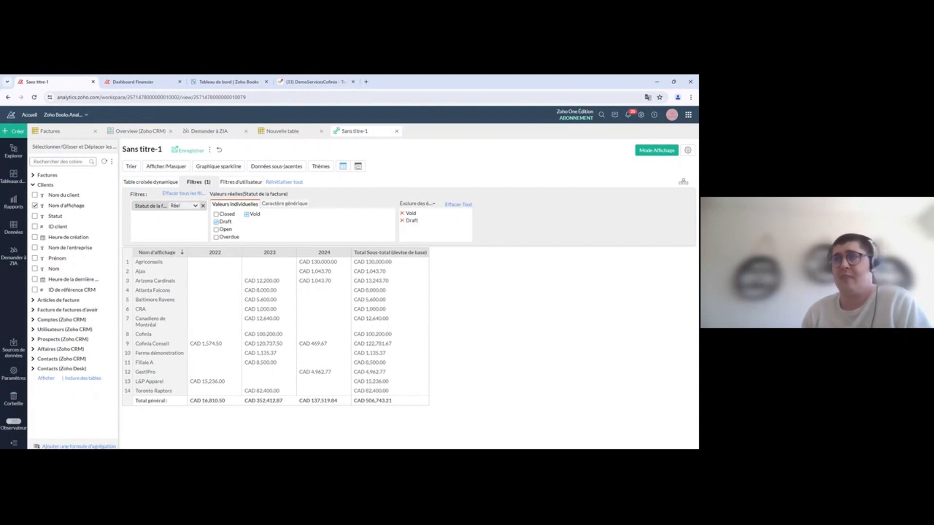
left_click(242, 182)
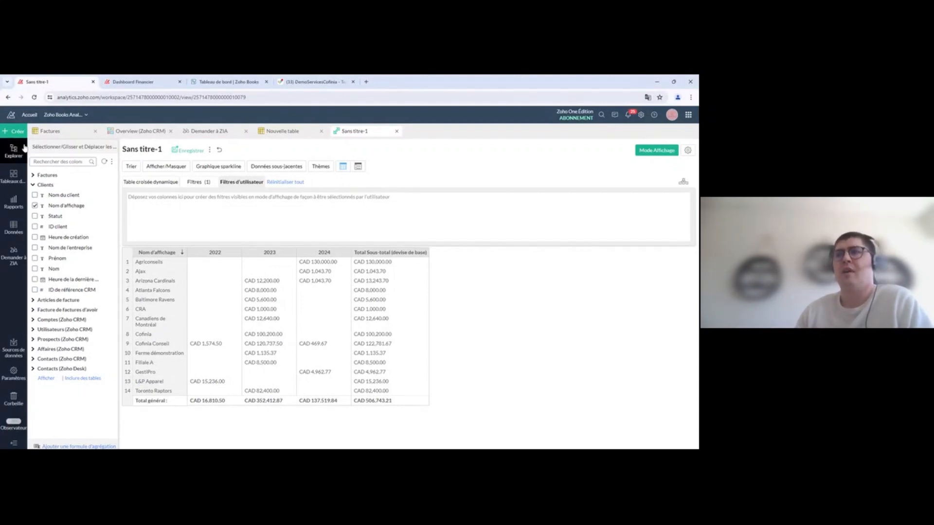
Step: Add Statut de la facture from Factures as a viewer filter and regenerate the pivot
left_click(33, 176)
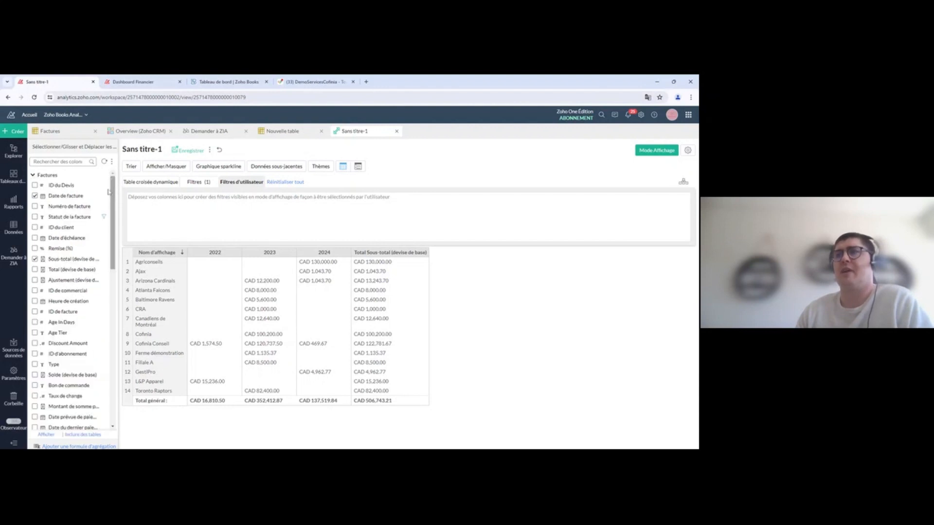
left_click_drag(54, 218, 140, 210)
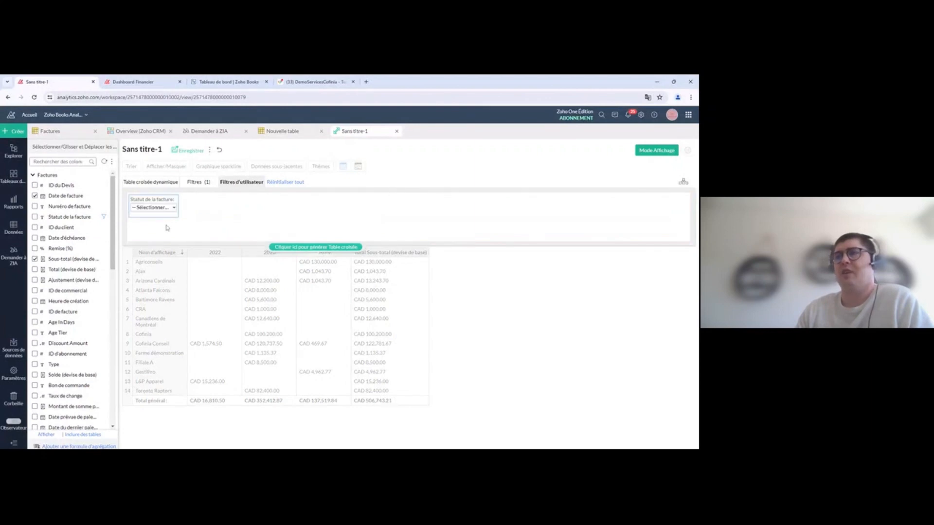
left_click(329, 250)
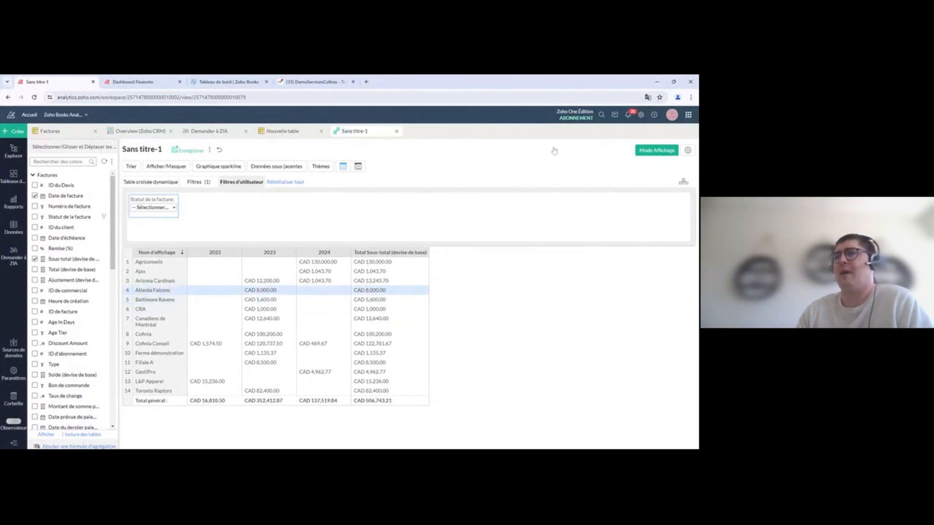
Step: Save the pivot as Test1 and switch it to view mode
left_click(187, 151)
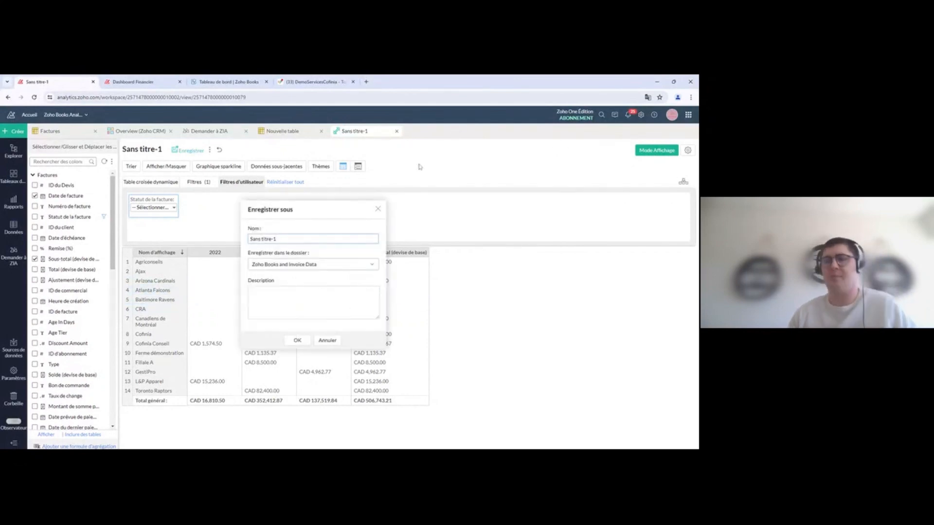
type("Test1")
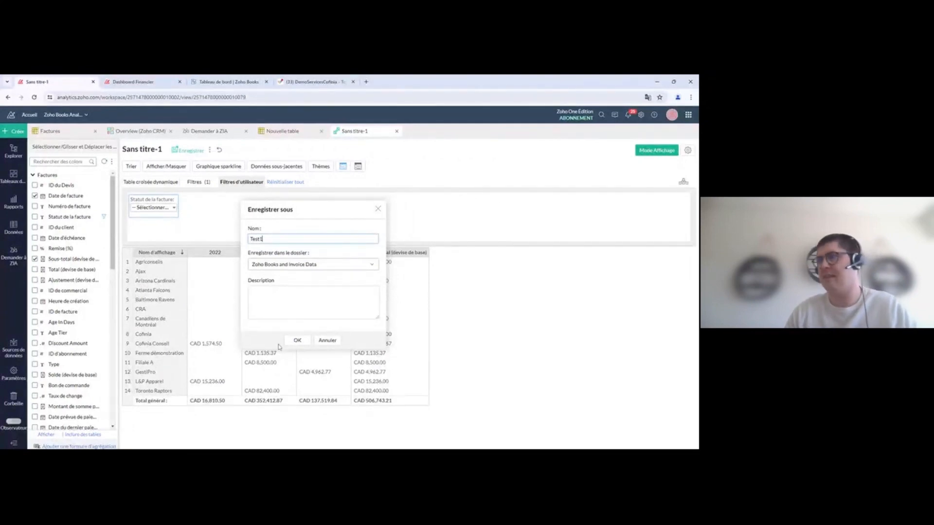
left_click(297, 341)
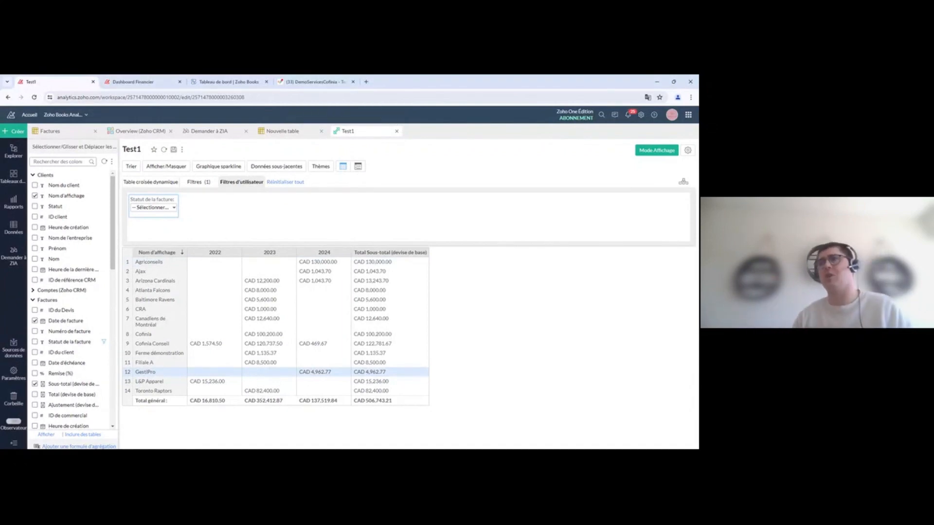
left_click(654, 150)
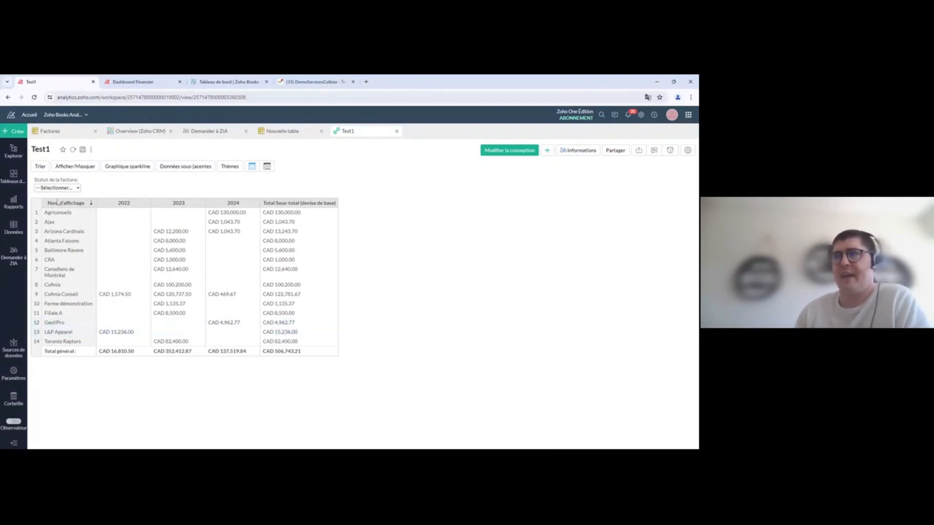
Step: Filter the Test1 pivot by invoice status, first Overdue, then Closed
left_click(79, 189)
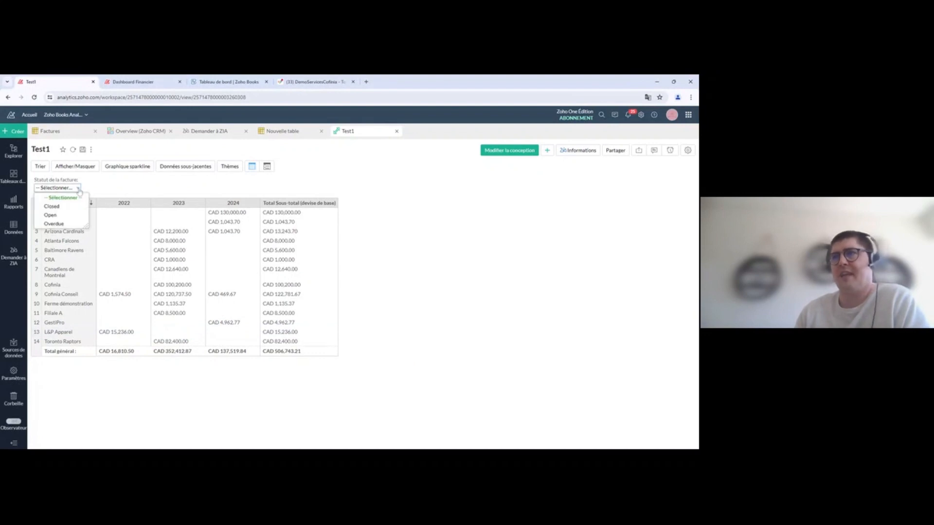
left_click(70, 225)
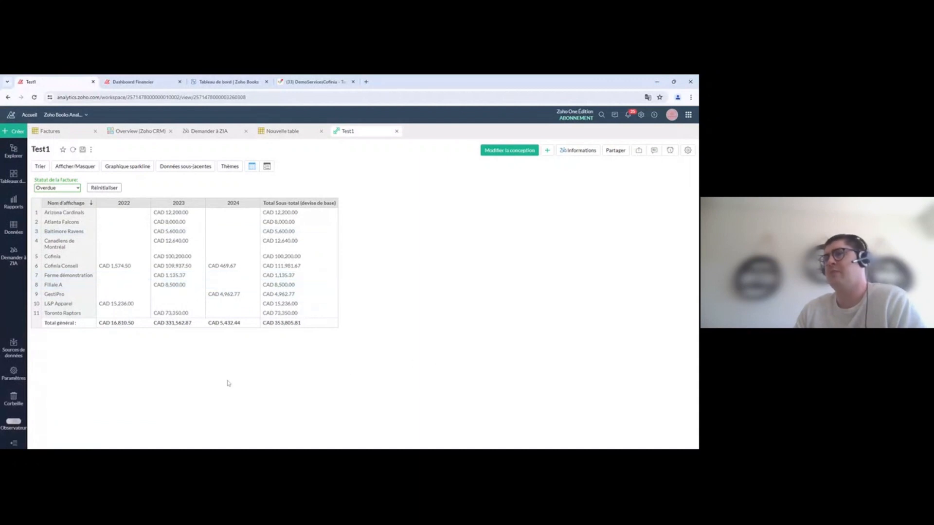
left_click(76, 188)
left_click(53, 208)
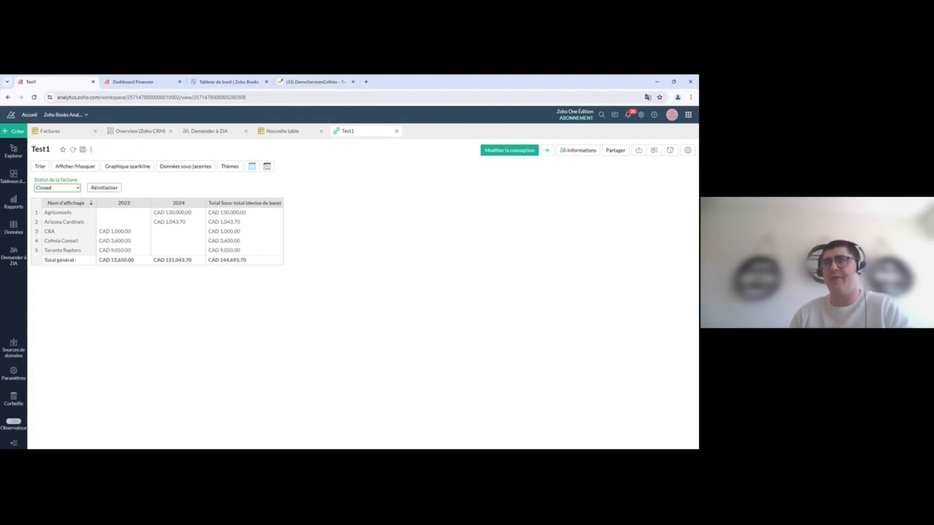
Step: Inspect the invoices behind the 2023 column, return to view mode, and bring up the Factures table
left_click_drag(115, 203, 130, 204)
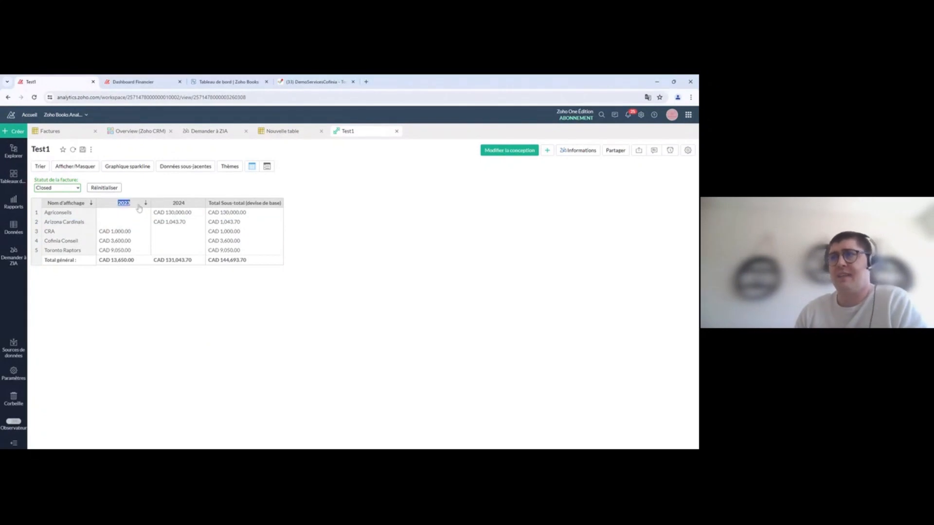
left_click(139, 208)
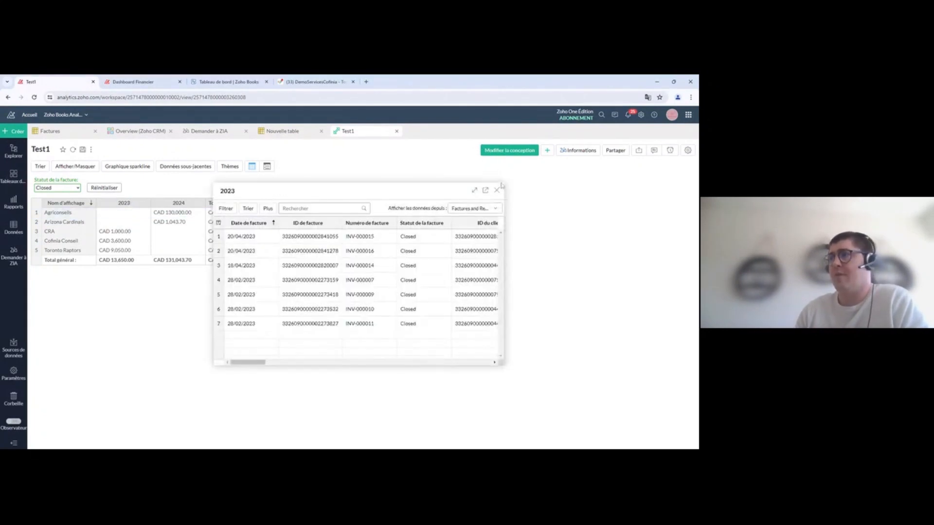
left_click(496, 190)
left_click(508, 153)
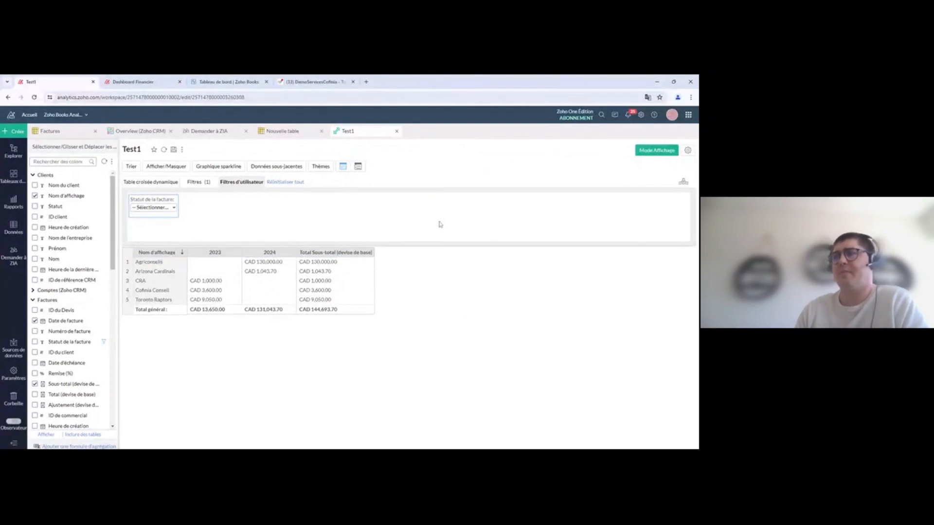
left_click(652, 155)
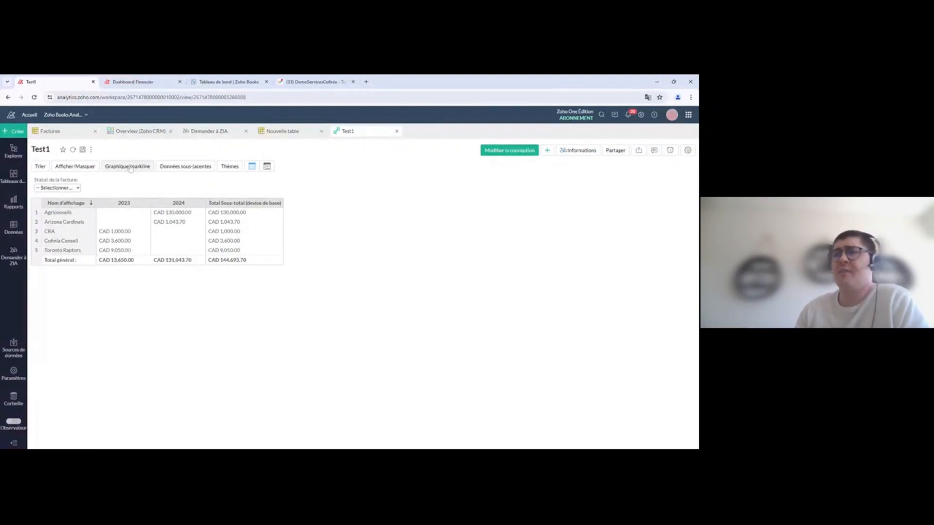
left_click(57, 136)
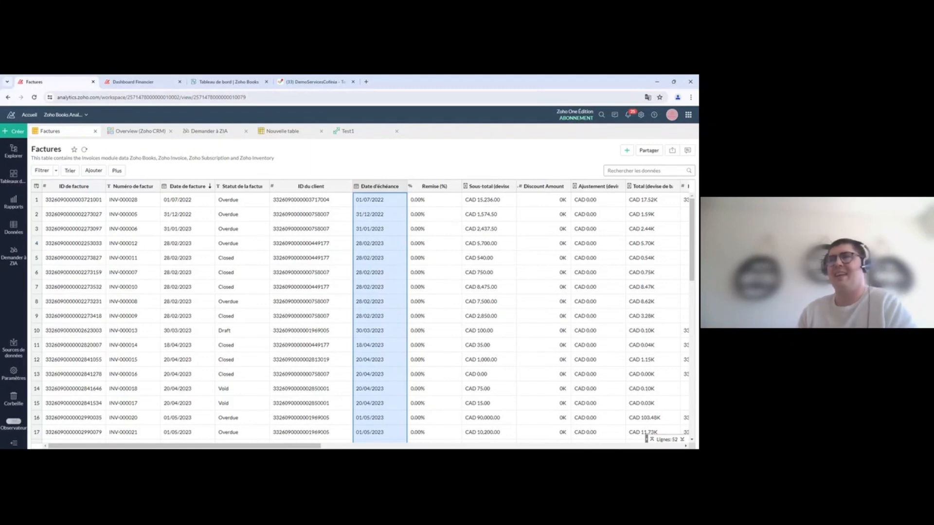
Step: Create a new chart view (Nouvelle vue graphique) on the Factures table
left_click(624, 151)
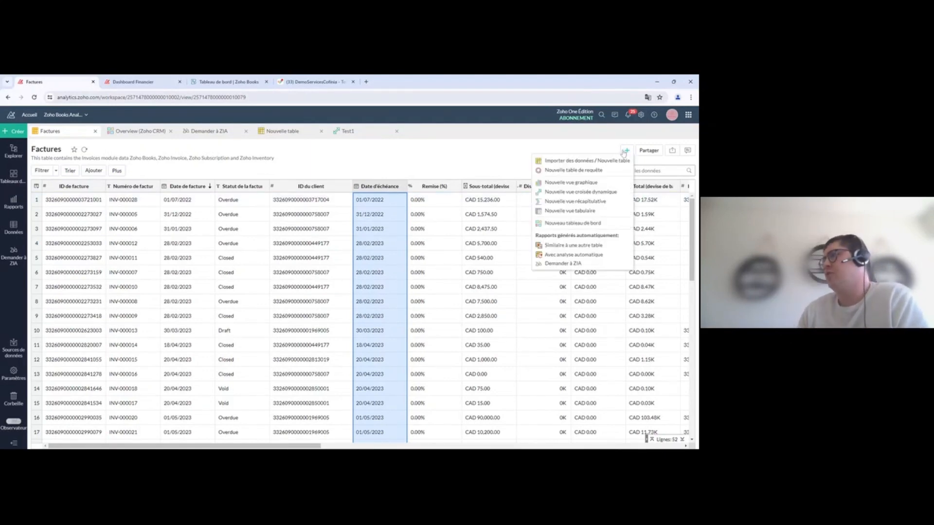
left_click(575, 183)
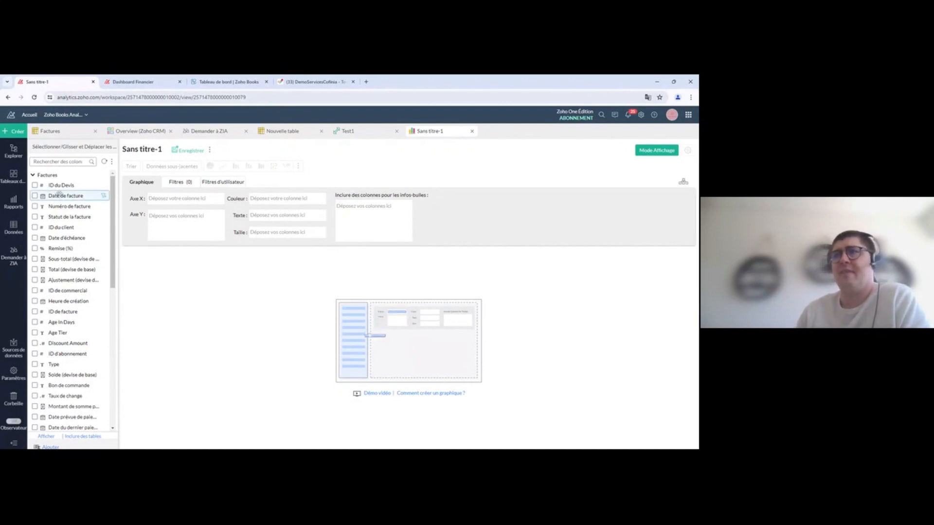
Step: Plot Sous-total against Date de facture by year and switch the chart to bars
left_click_drag(71, 196, 181, 199)
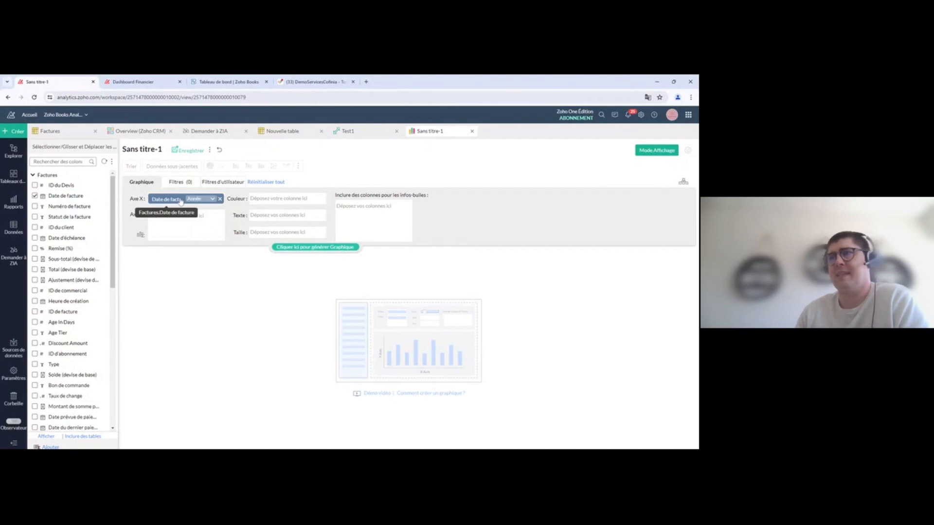
left_click_drag(61, 258, 182, 225)
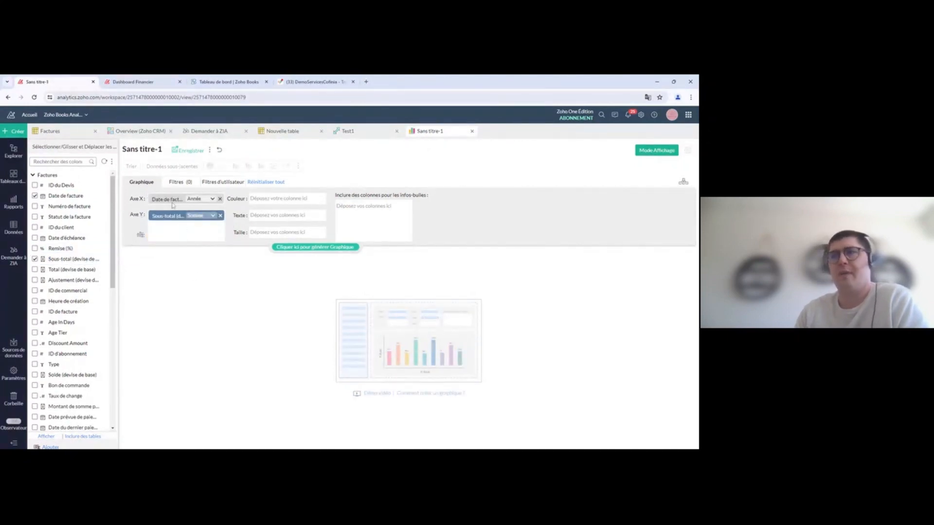
left_click(339, 248)
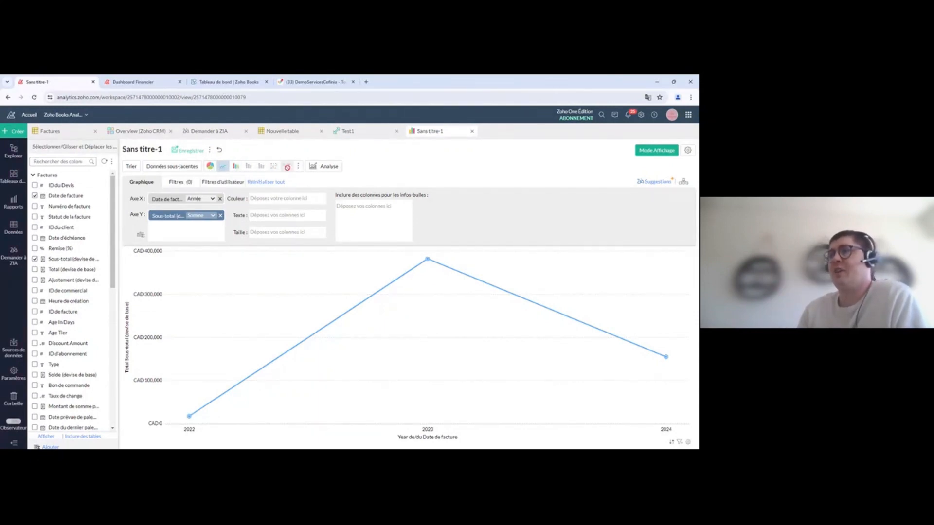
left_click(234, 166)
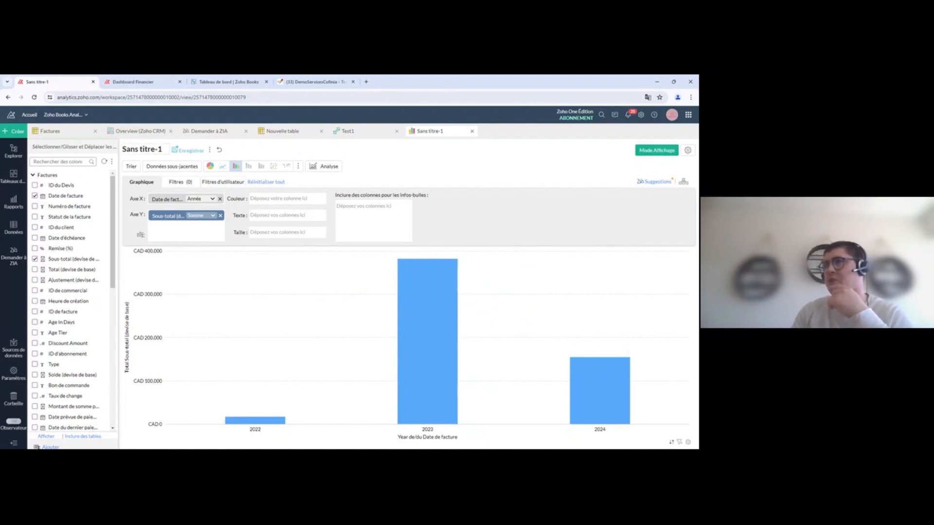
Step: Title the chart Graph Test, save it, and view it in view mode
left_click(156, 151)
type("Graph Test")
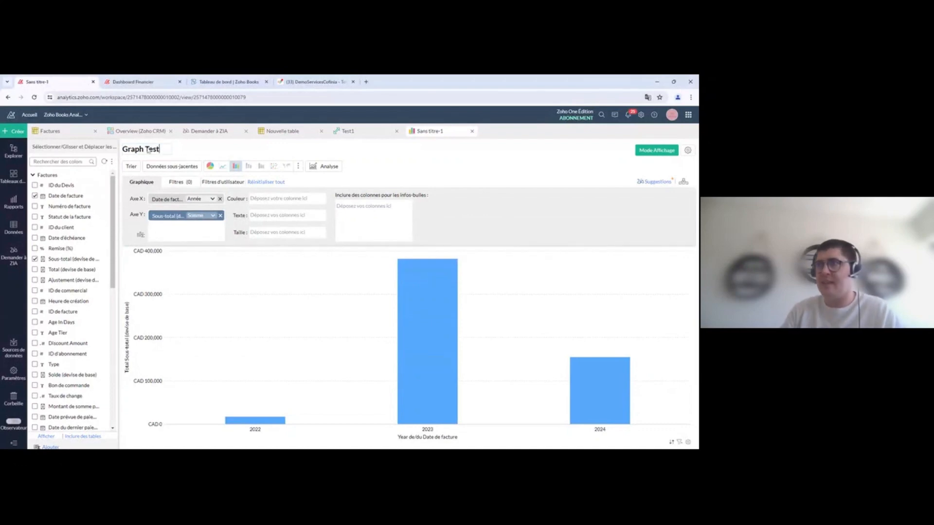
key("Return")
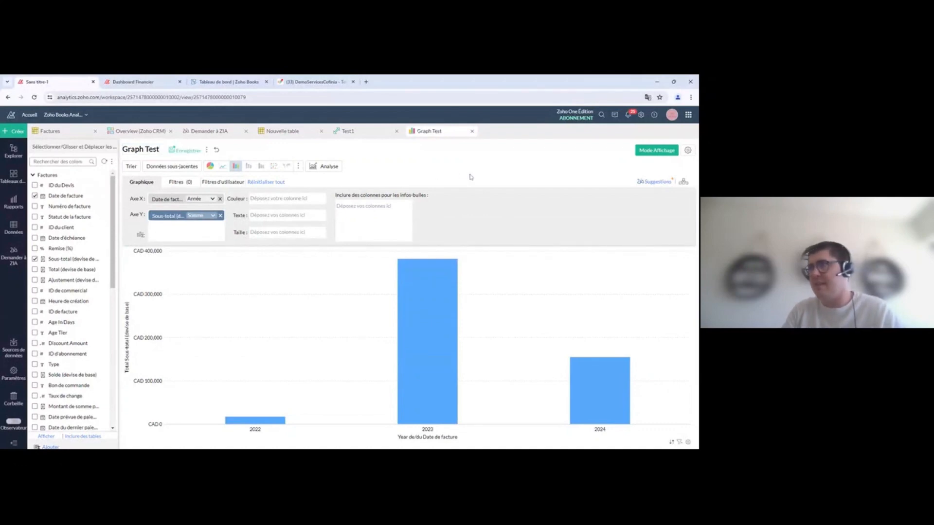
left_click(187, 151)
key("Return")
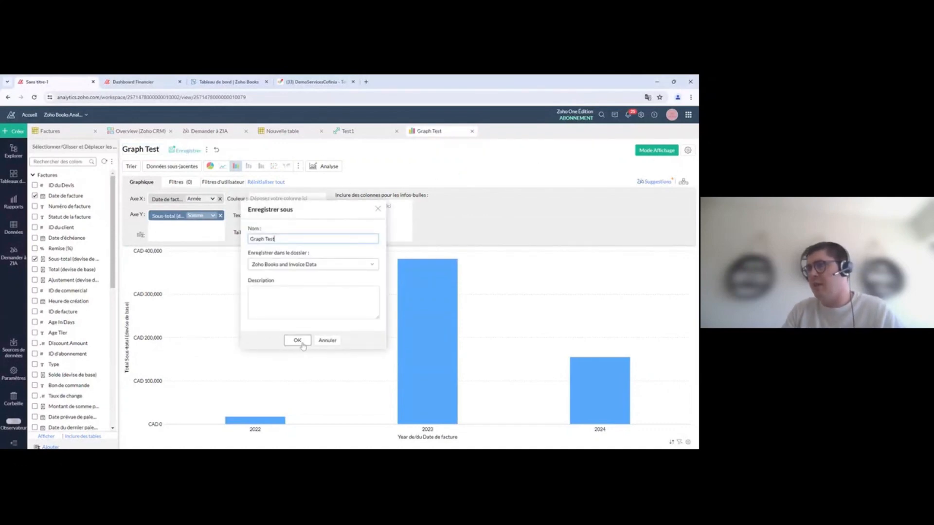
left_click(648, 151)
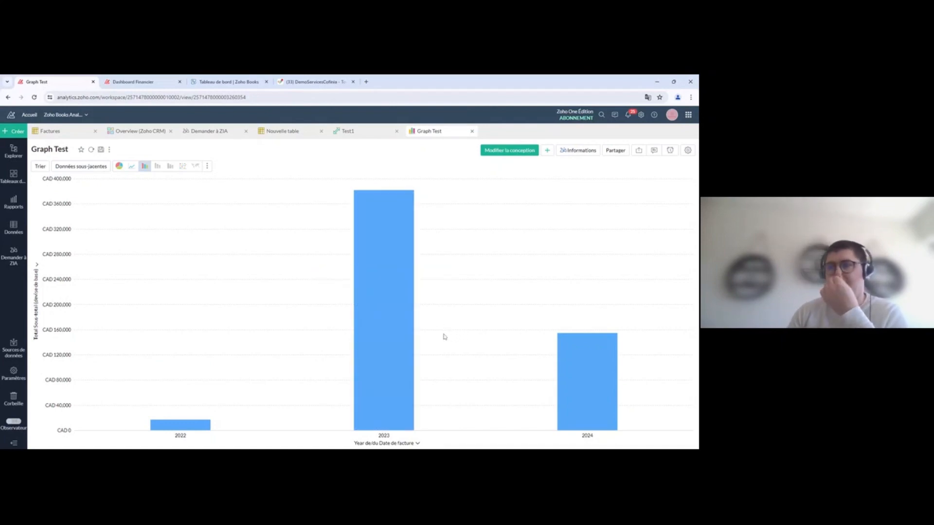
Step: Drill the 2023 bar of Graph Test down into quarterly totals
mouse_move(397, 256)
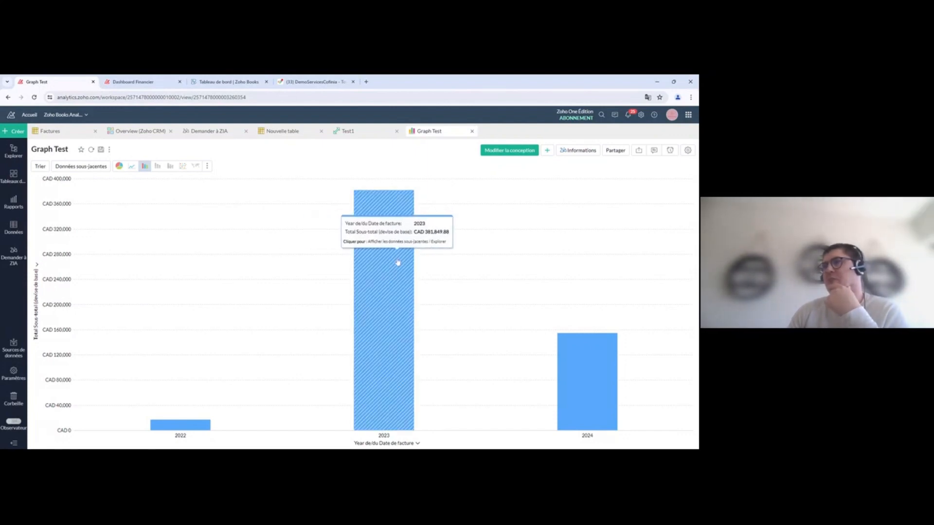
left_click(383, 271)
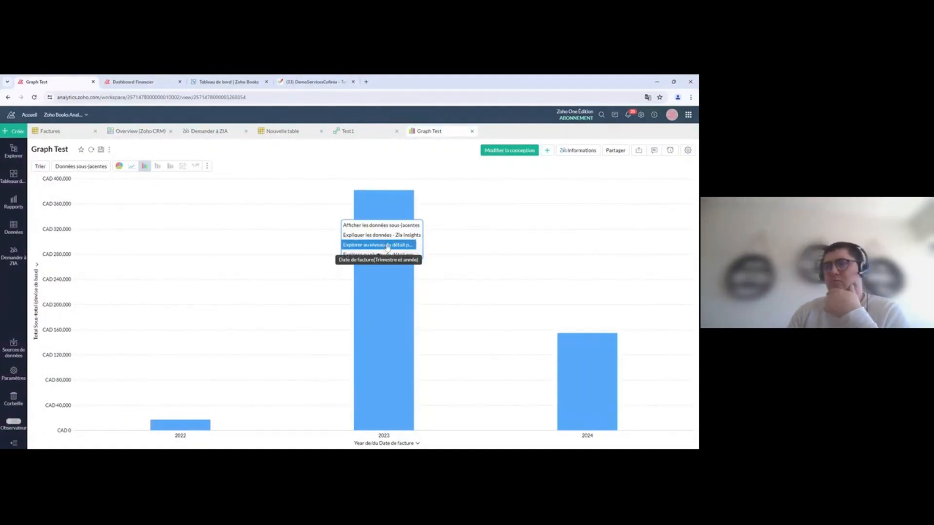
left_click(388, 246)
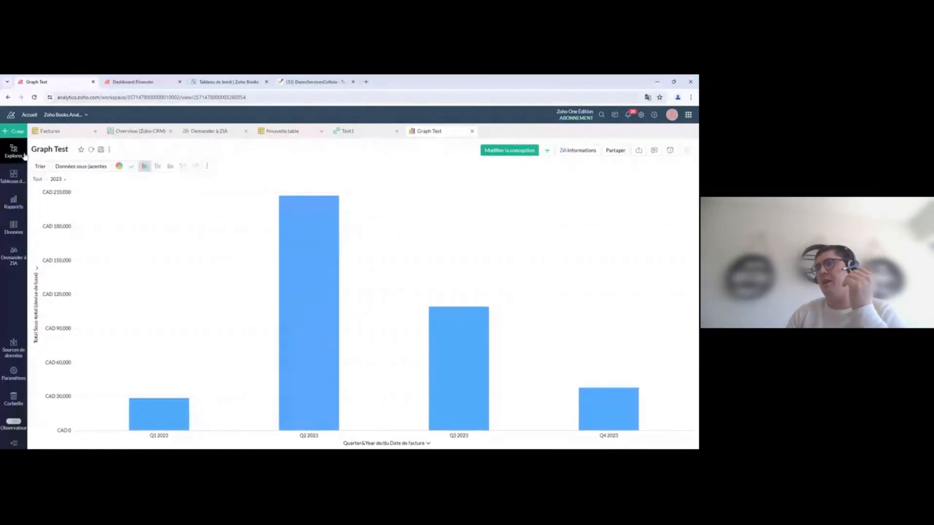
left_click(37, 179)
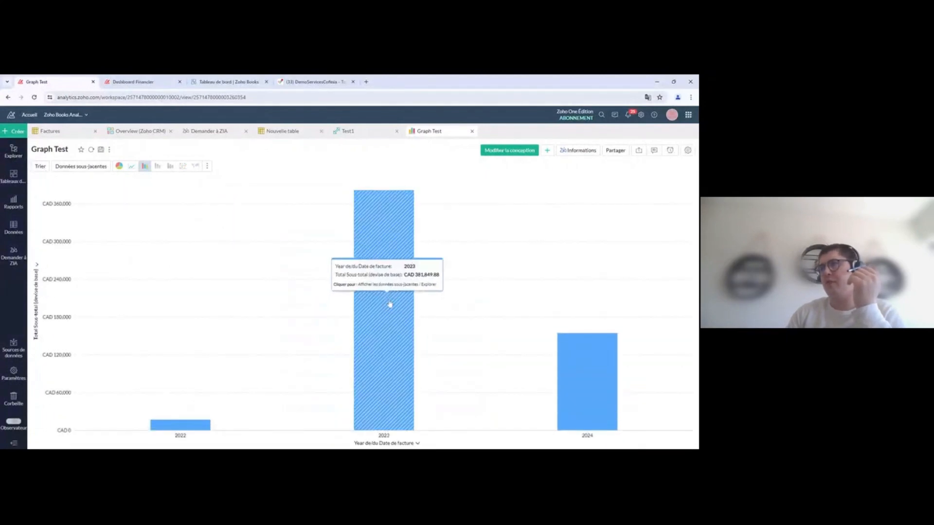
left_click(390, 304)
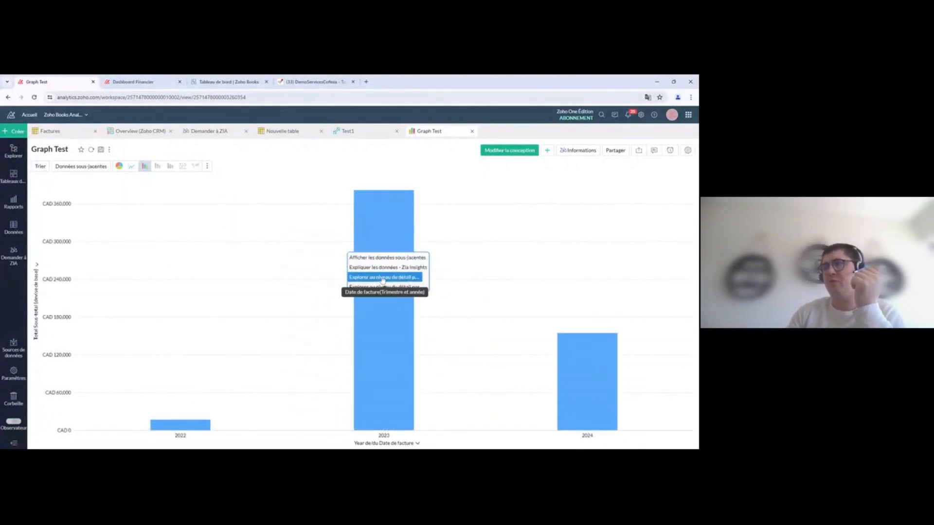
left_click(383, 281)
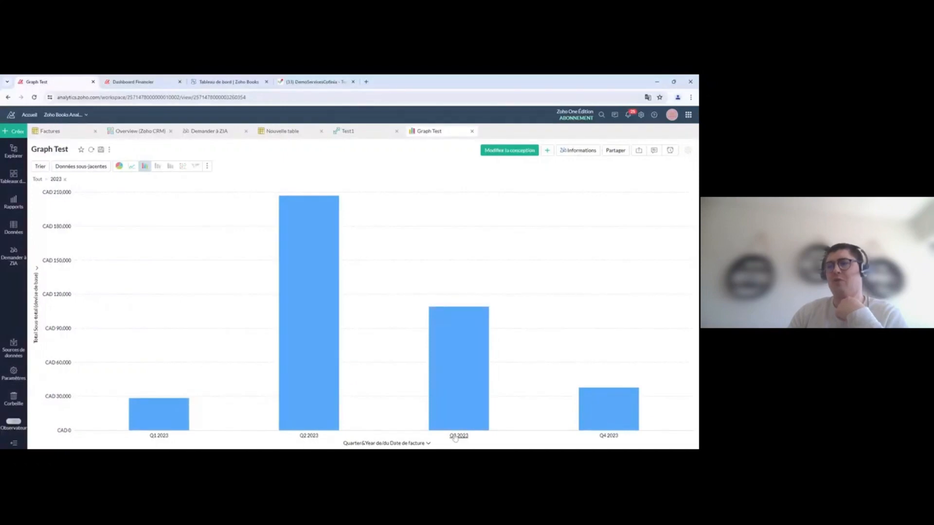
Step: Break the Q2 2023 bar down by Numéro de facture, then return to the Test1 pivot
mouse_move(608, 429)
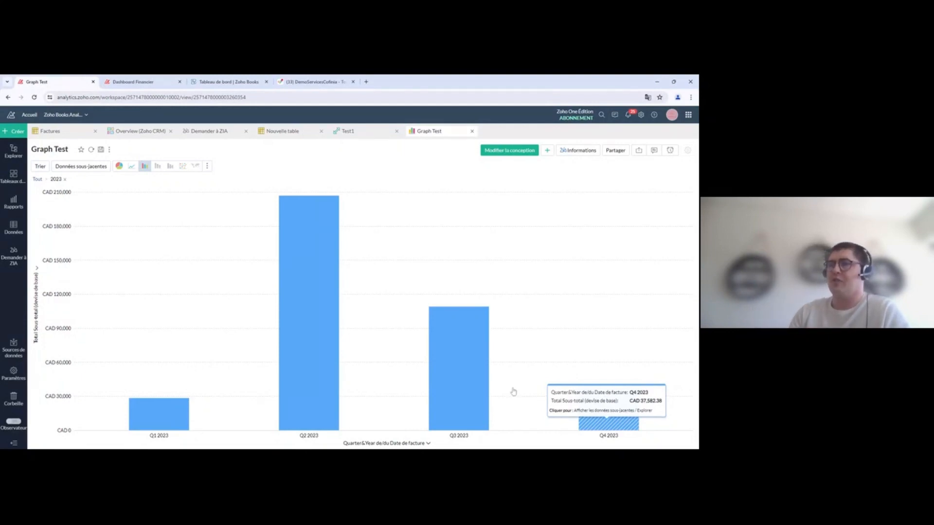
left_click(304, 288)
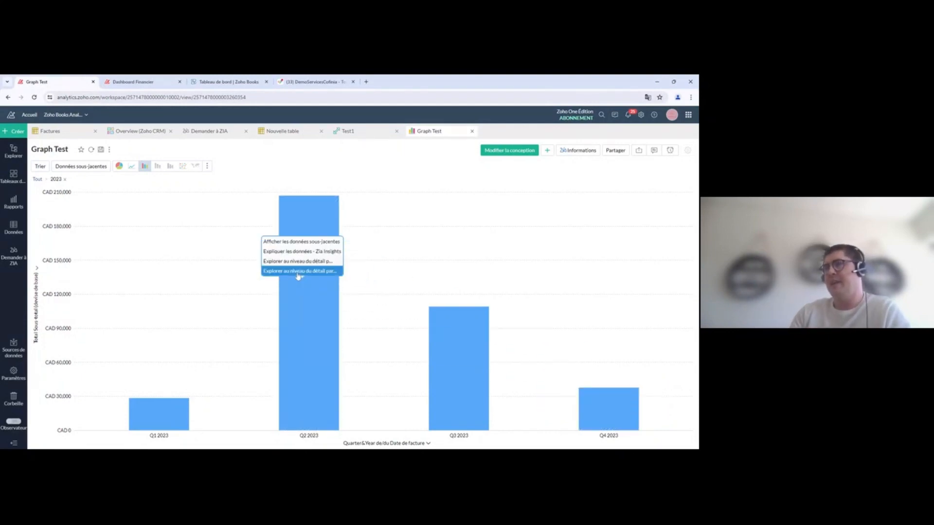
left_click(298, 271)
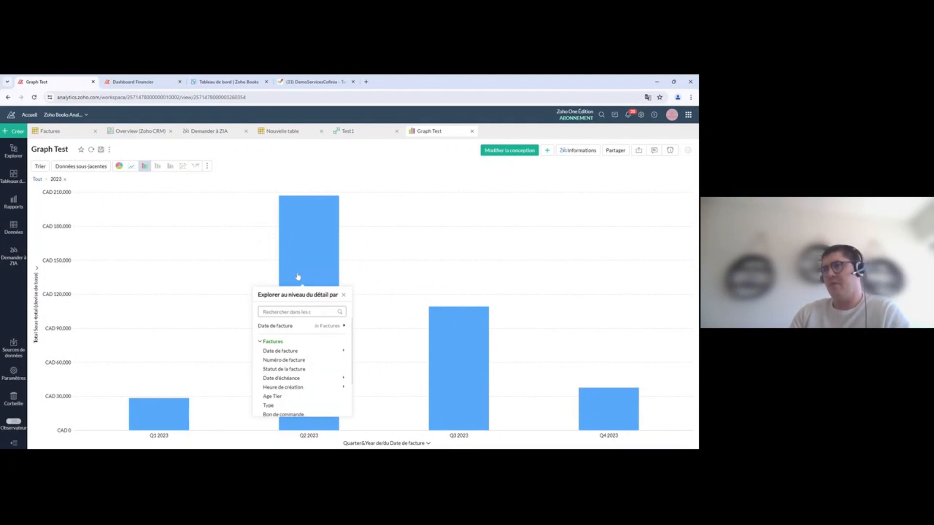
left_click(289, 362)
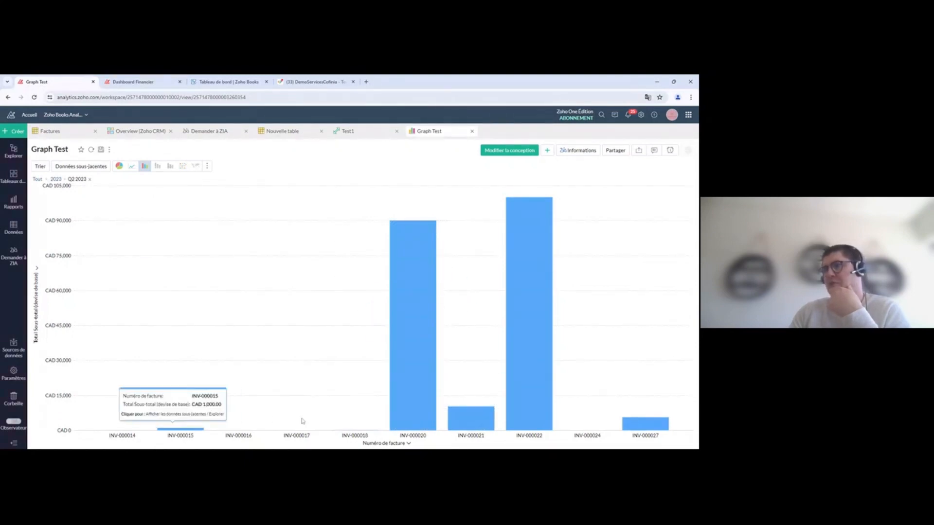
mouse_move(418, 300)
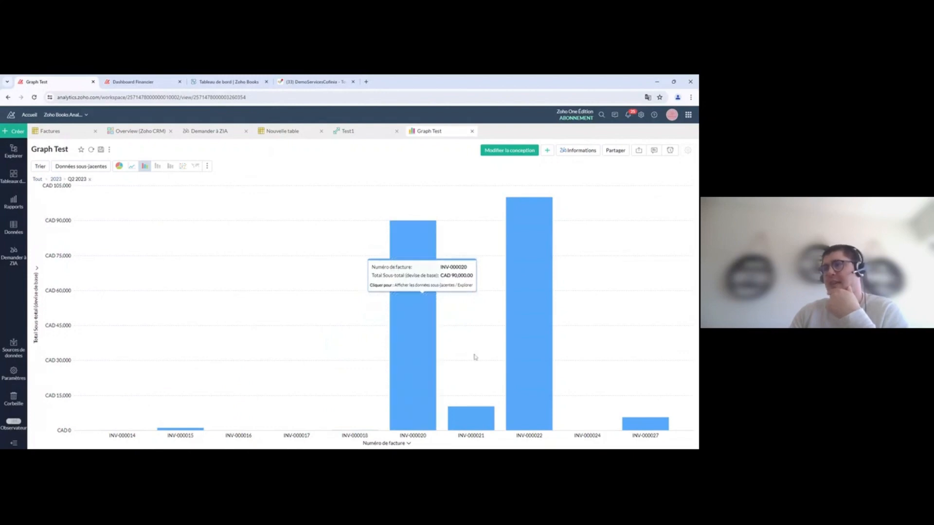
mouse_move(518, 285)
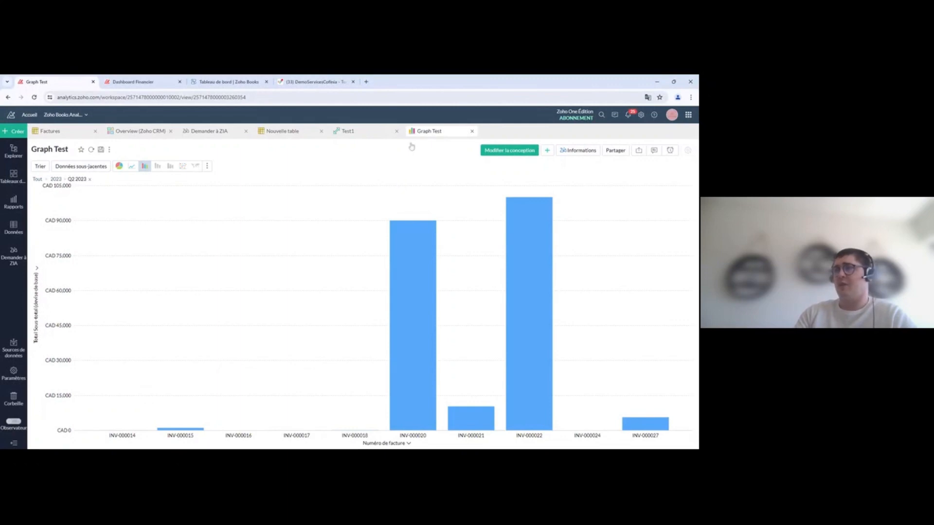
left_click(361, 133)
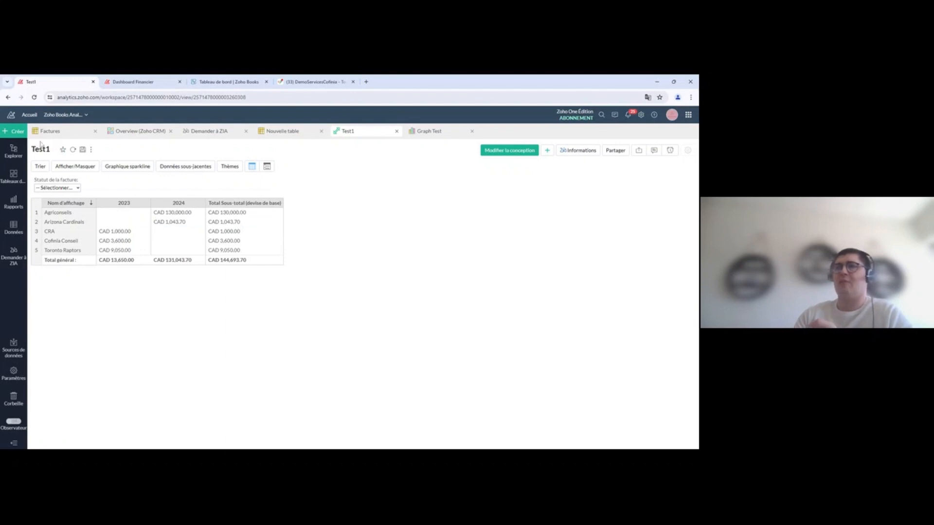
Step: Create a new dashboard (Tableau de bord) from the Créer menu
left_click(17, 131)
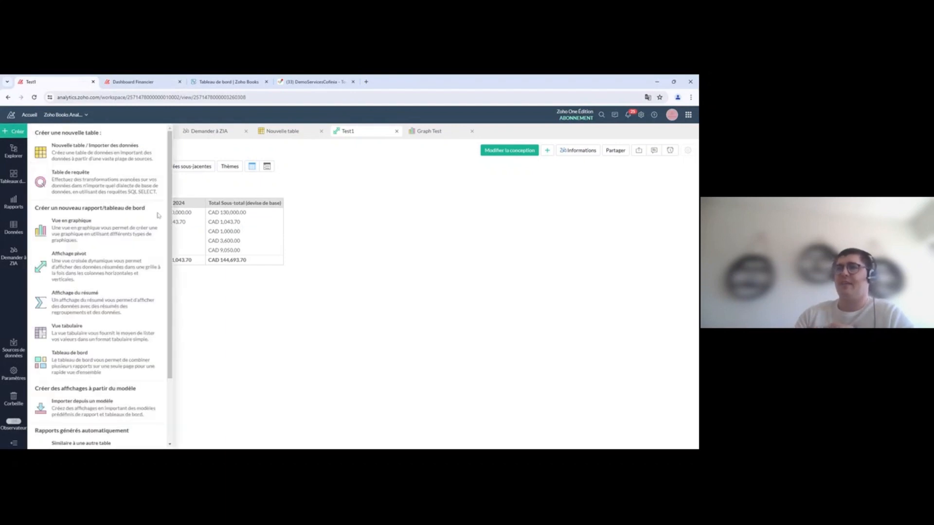
left_click(101, 366)
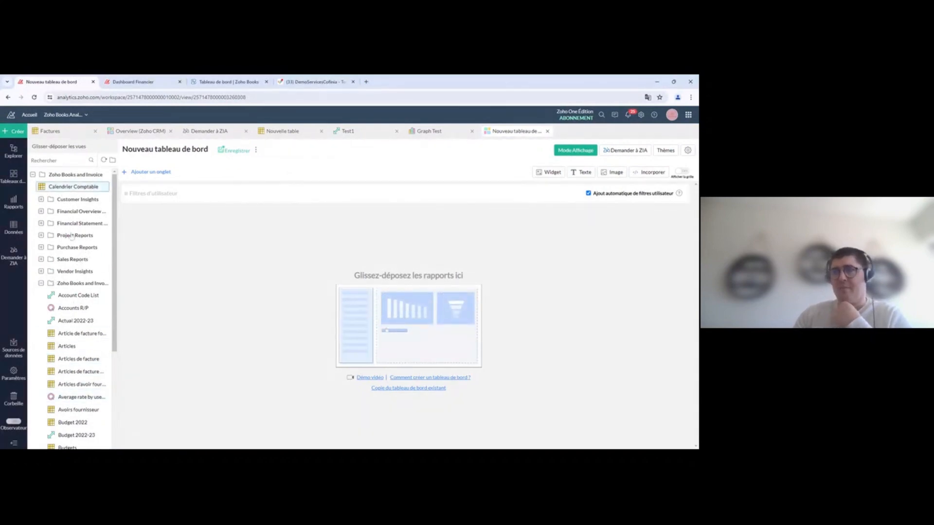
Step: Search the views for 'test', place the Test1 pivot on the dashboard, and enlarge it
left_click(57, 161)
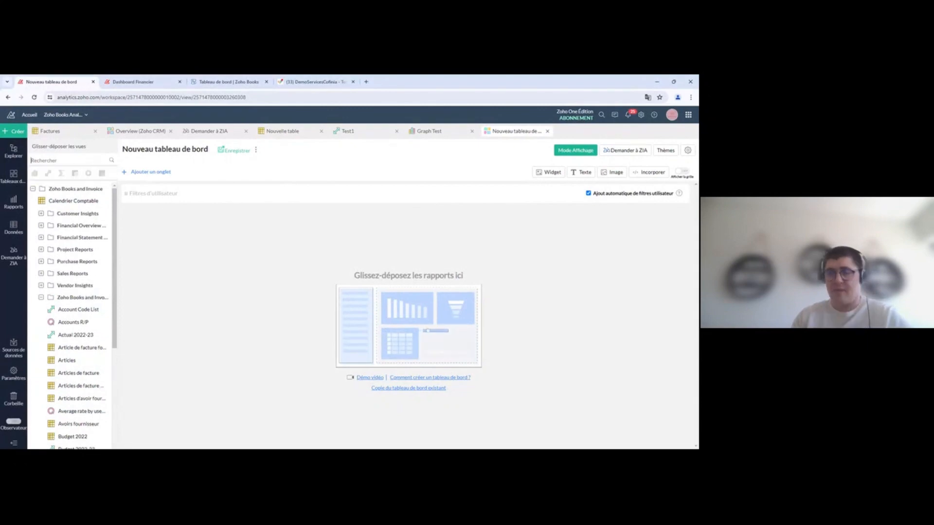
type("test")
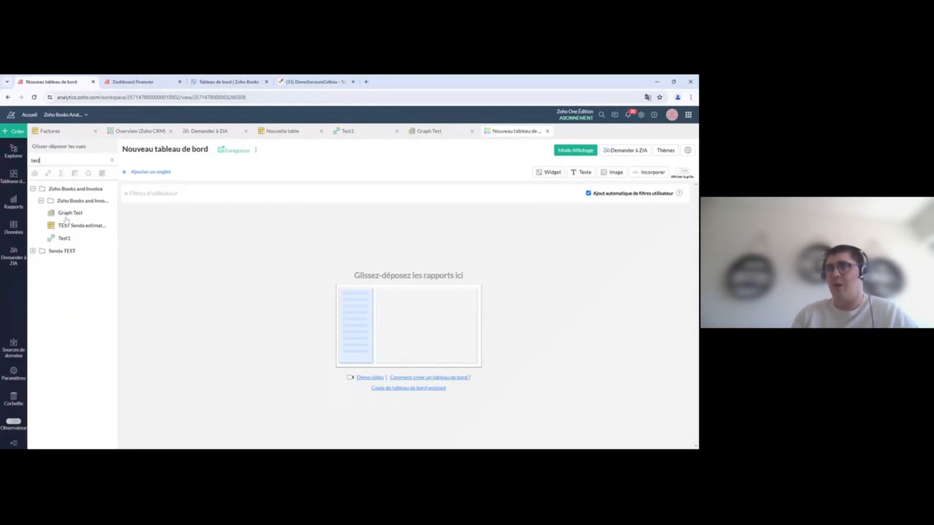
left_click_drag(64, 238, 240, 234)
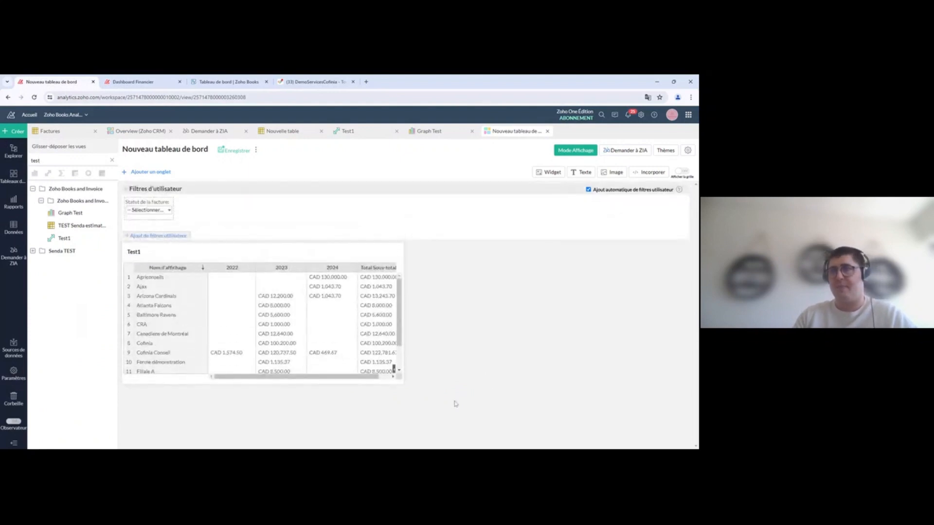
left_click_drag(401, 380, 456, 402)
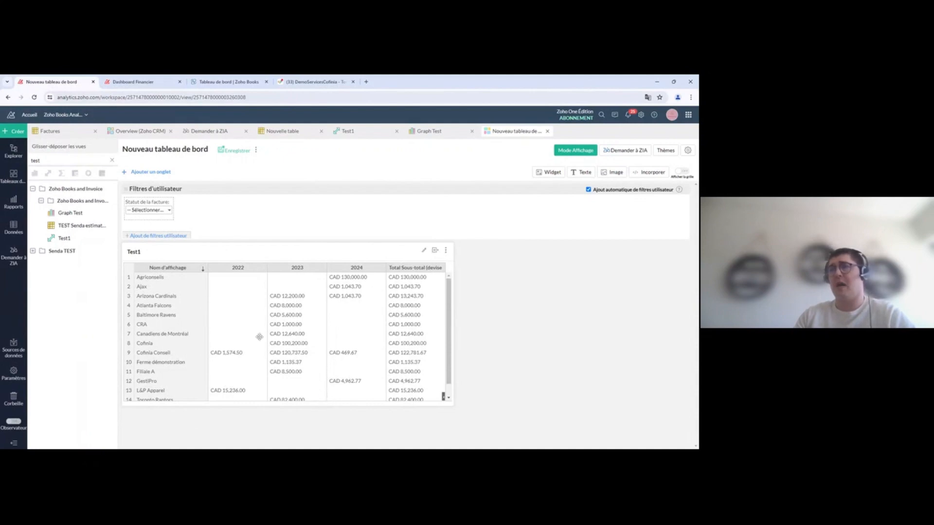
Step: Add the Graph Test chart and arrange it beside the narrowed Test1 table, making it taller
left_click_drag(73, 213, 258, 372)
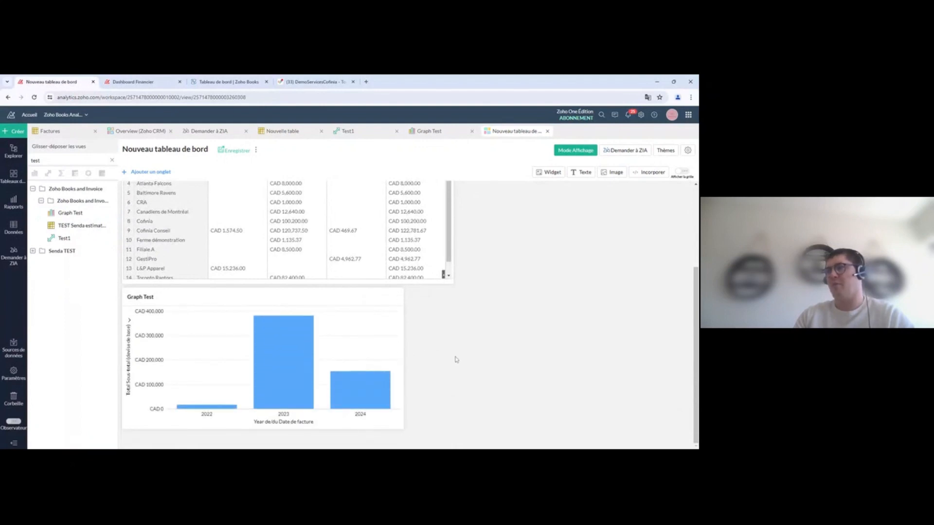
scroll(455, 359, "up", 3)
left_click_drag(250, 371, 563, 229)
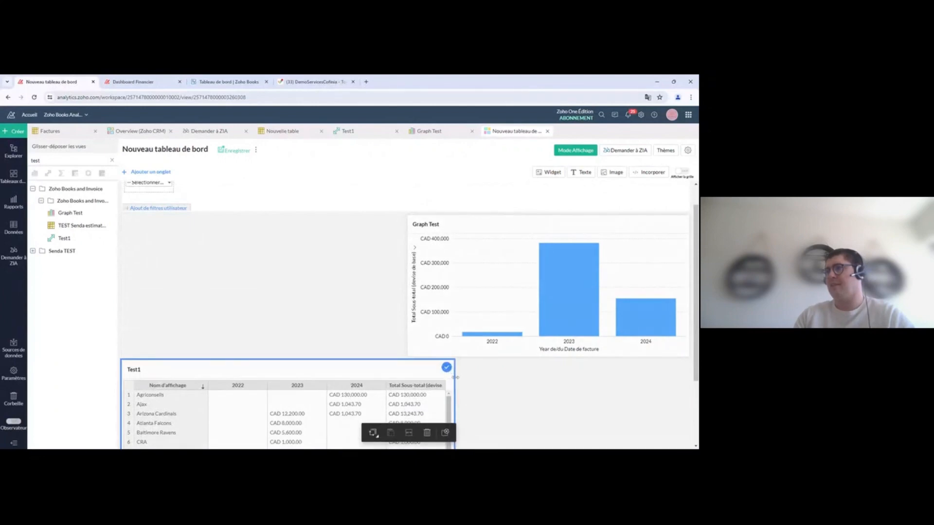
left_click_drag(454, 377, 405, 378)
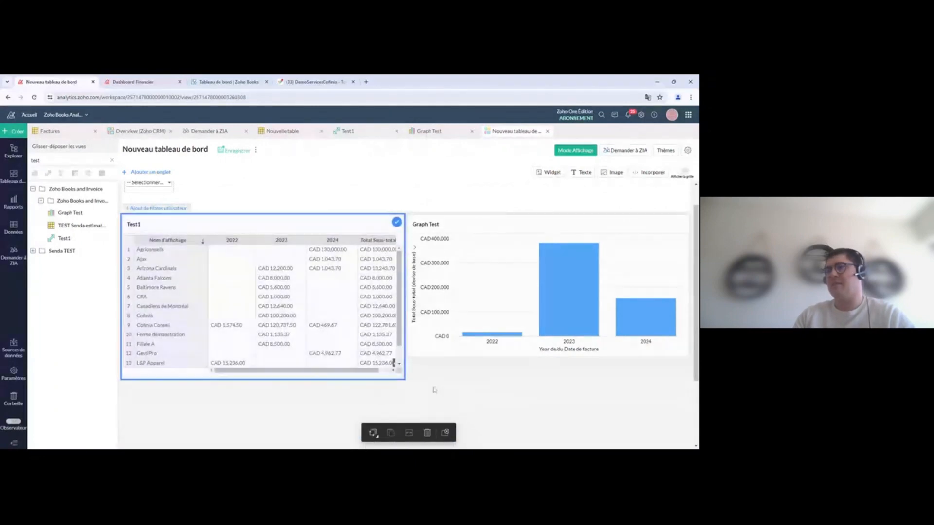
left_click(434, 389)
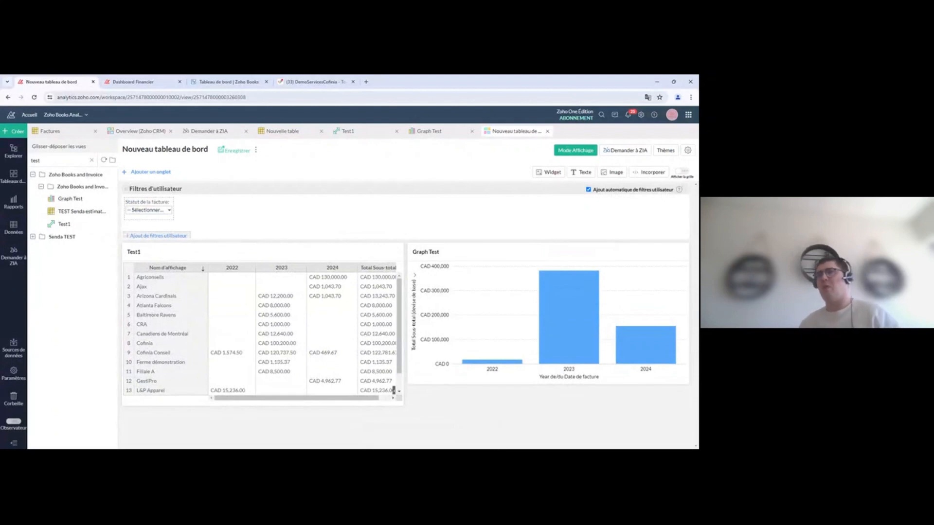
left_click_drag(456, 384, 459, 405)
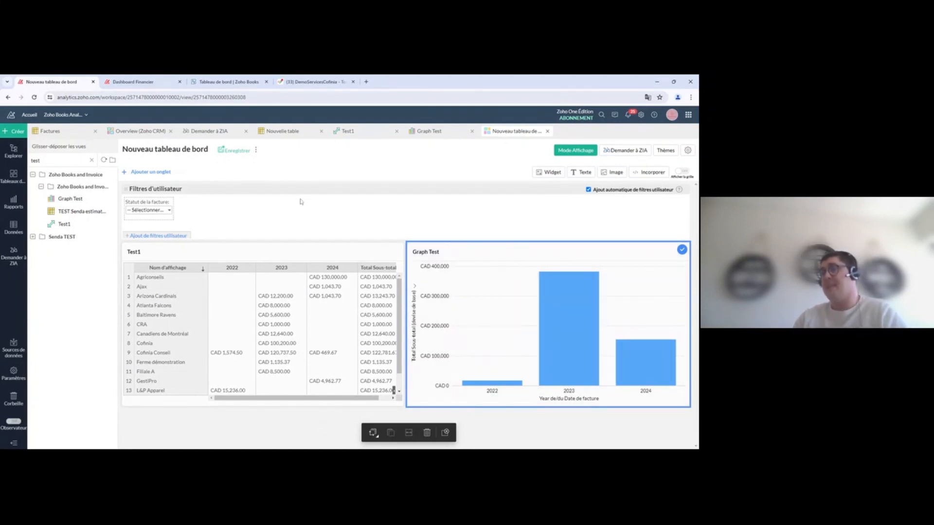
left_click(501, 254)
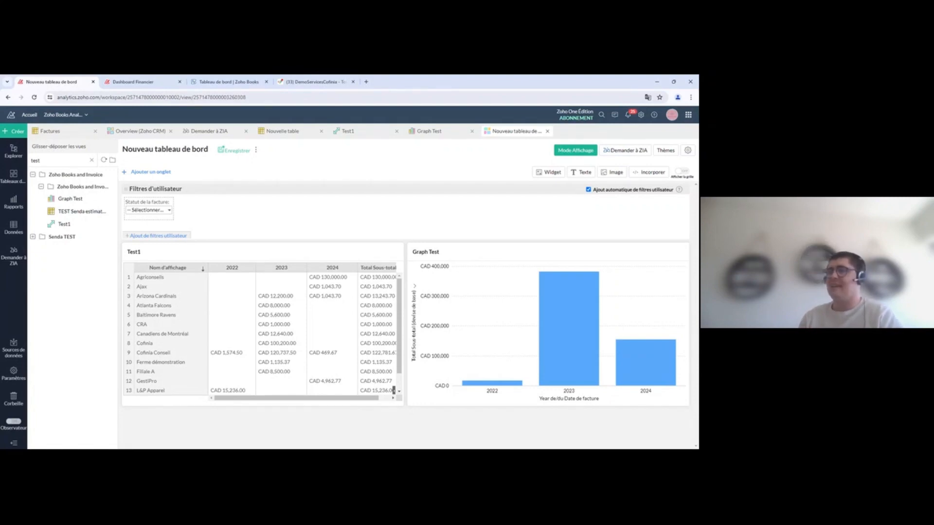
Step: Add a comparison-style KPI widget whose value is the sum of Factures Sous-total
left_click(545, 171)
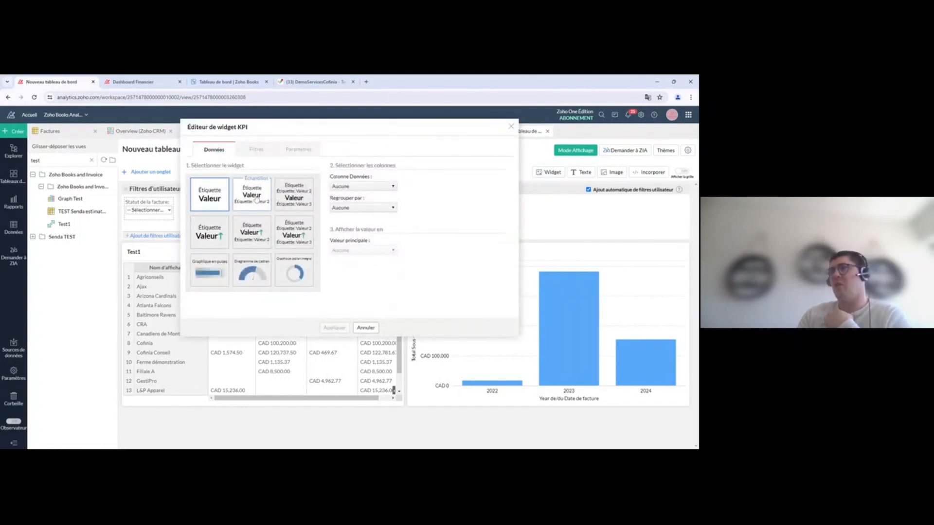
left_click(252, 233)
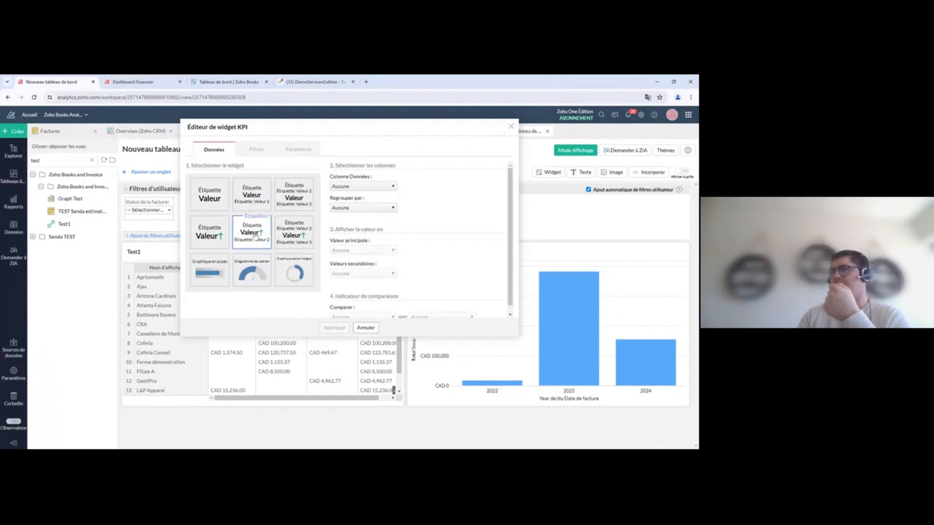
left_click(378, 186)
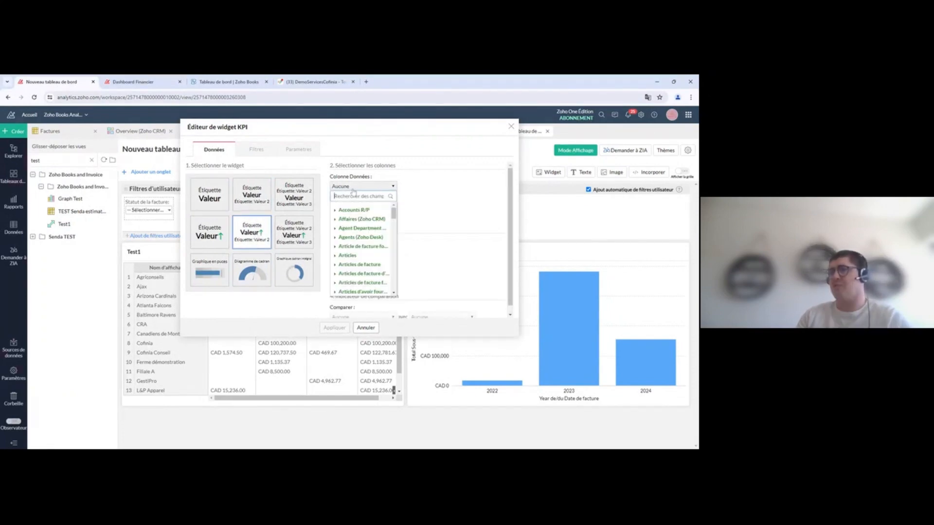
type("facture")
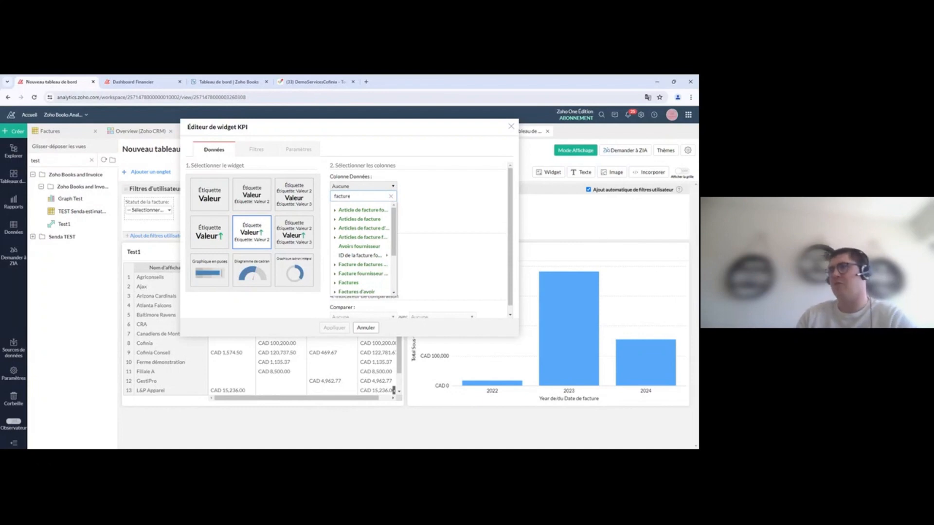
left_click(335, 282)
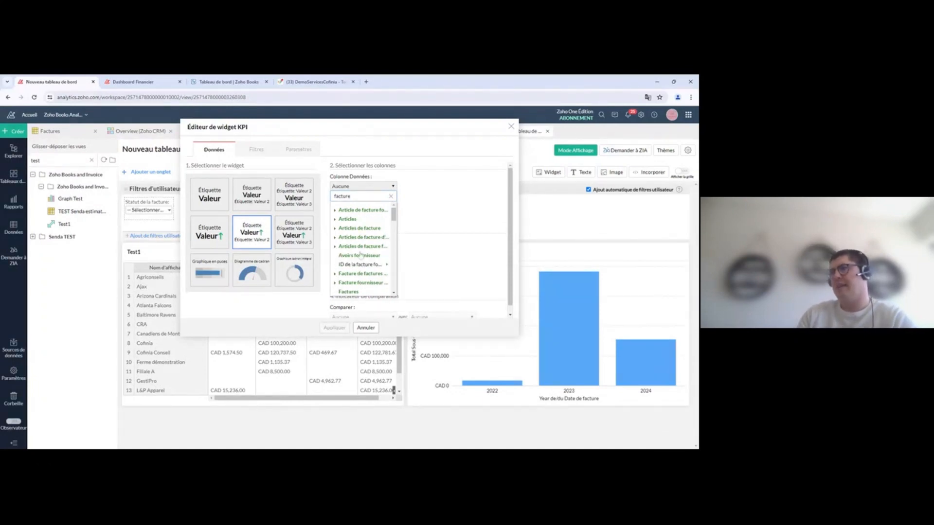
scroll(369, 223, "down", 2)
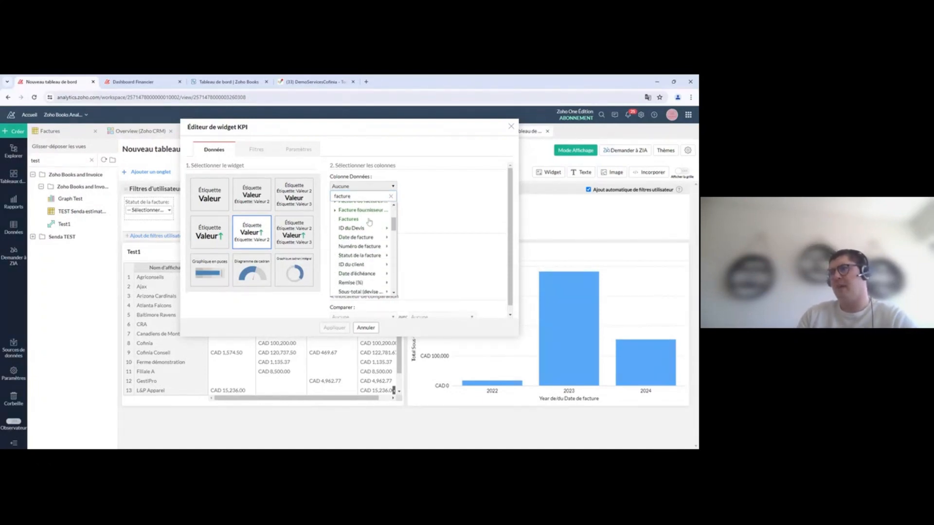
scroll(369, 222, "down", 3)
mouse_move(370, 220)
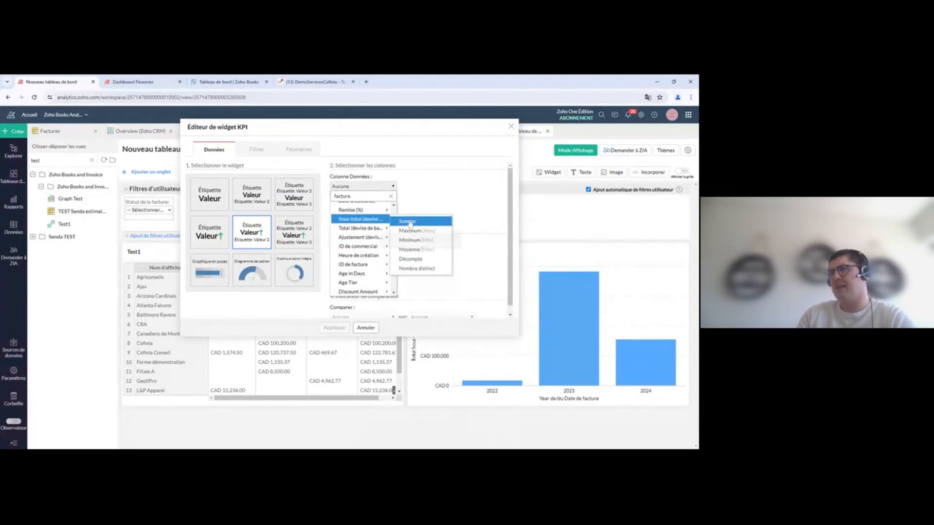
left_click(408, 221)
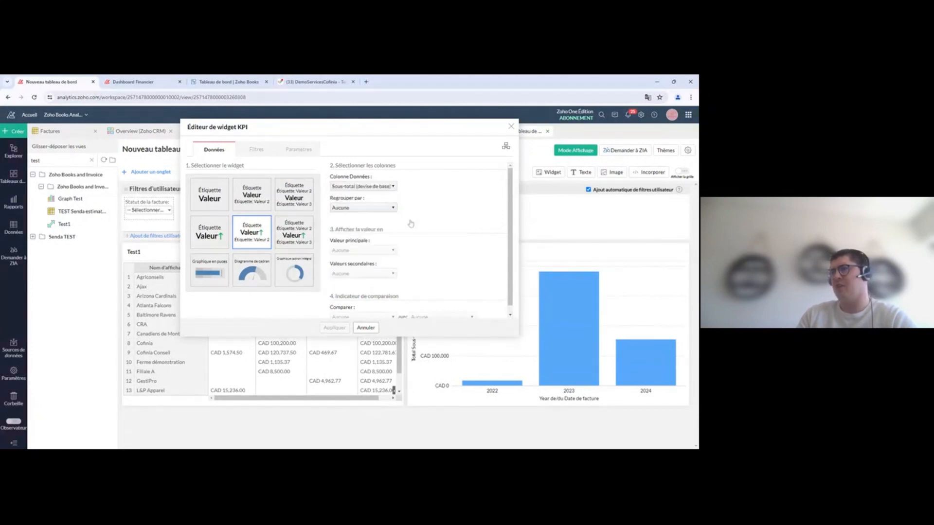
Step: Group the KPI by year of Date de facture and apply it to the dashboard
left_click(383, 209)
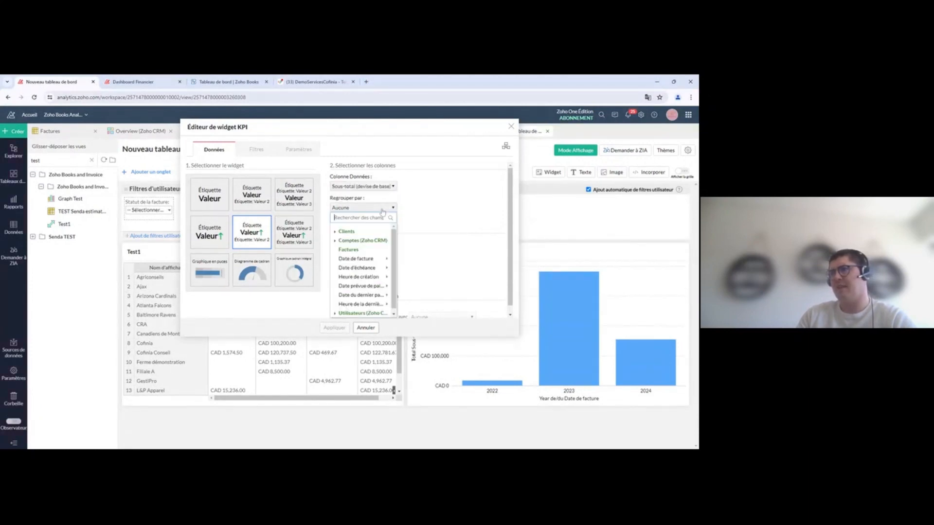
mouse_move(369, 259)
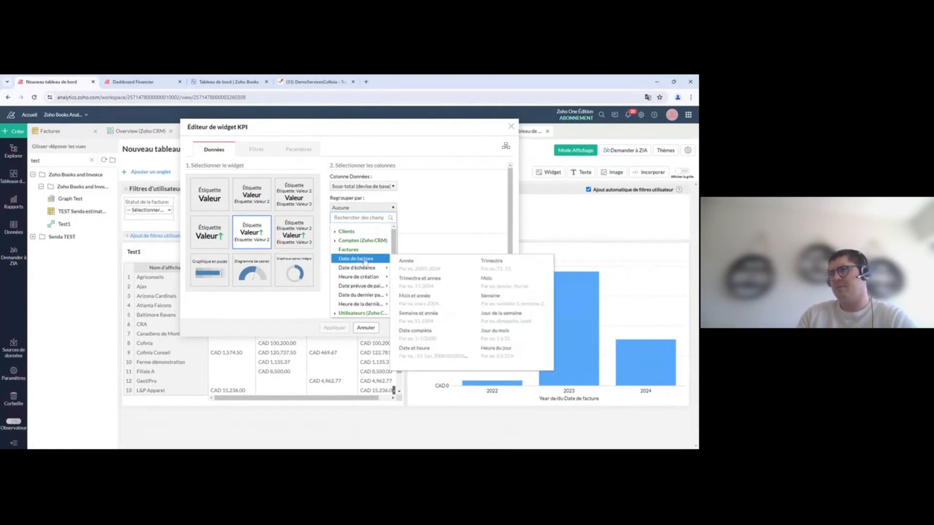
left_click(428, 262)
left_click(334, 328)
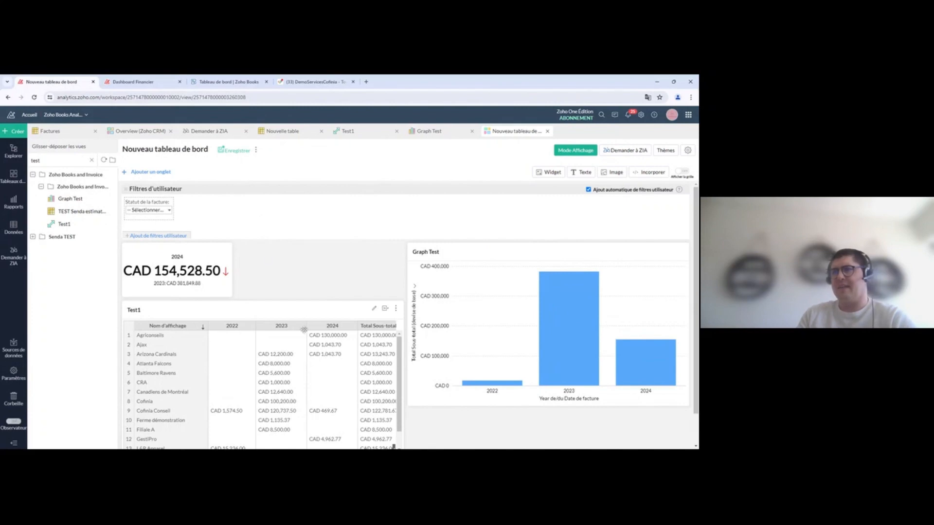
Step: Lengthen the Test1 pivot widget from its bottom edge so the Total général row shows completely
scroll(298, 306, "down", 1)
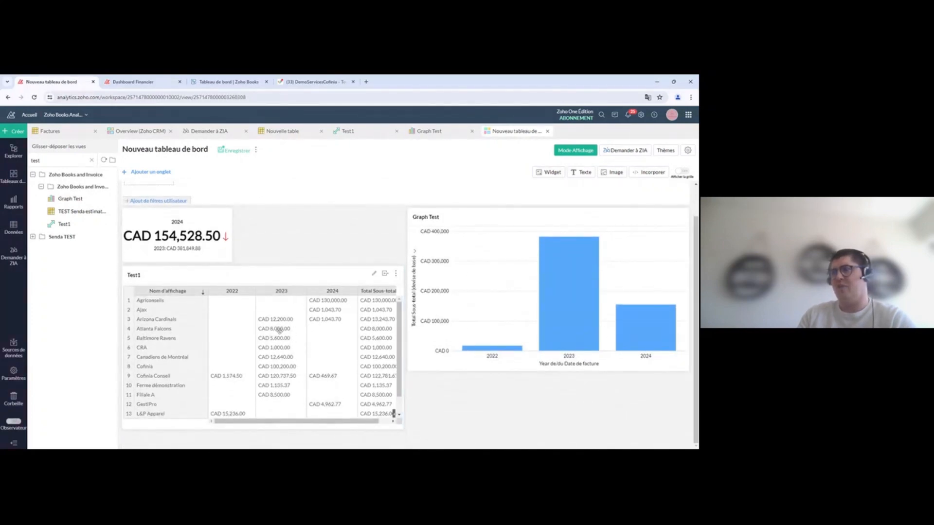
left_click_drag(378, 429, 379, 444)
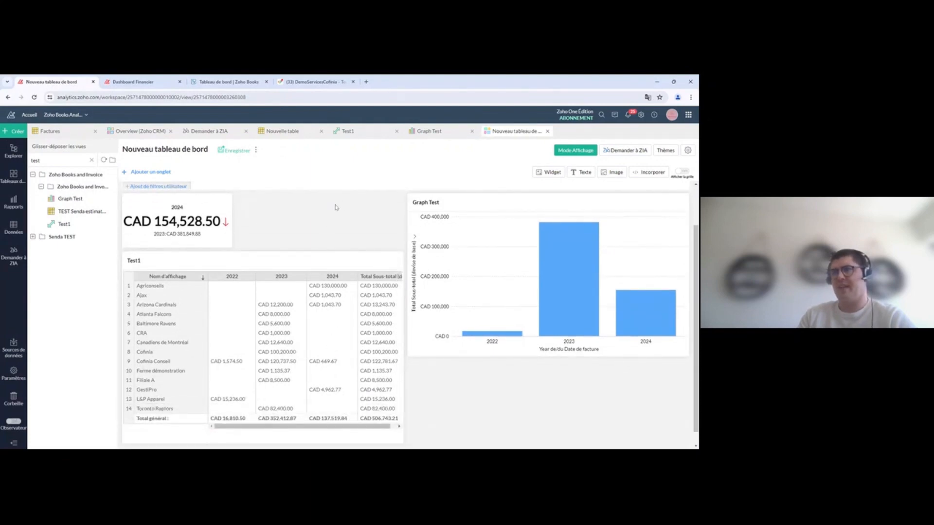
scroll(296, 261, "up", 2)
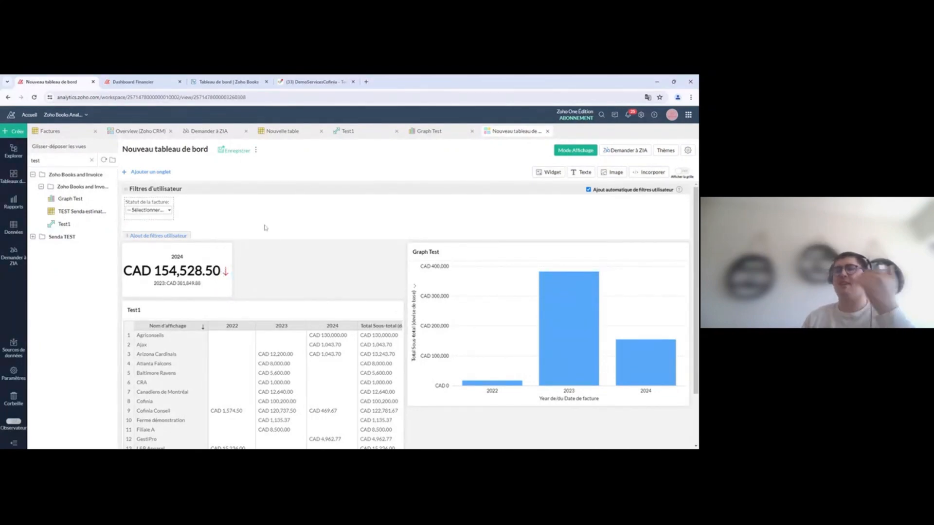
scroll(289, 221, "down", 2)
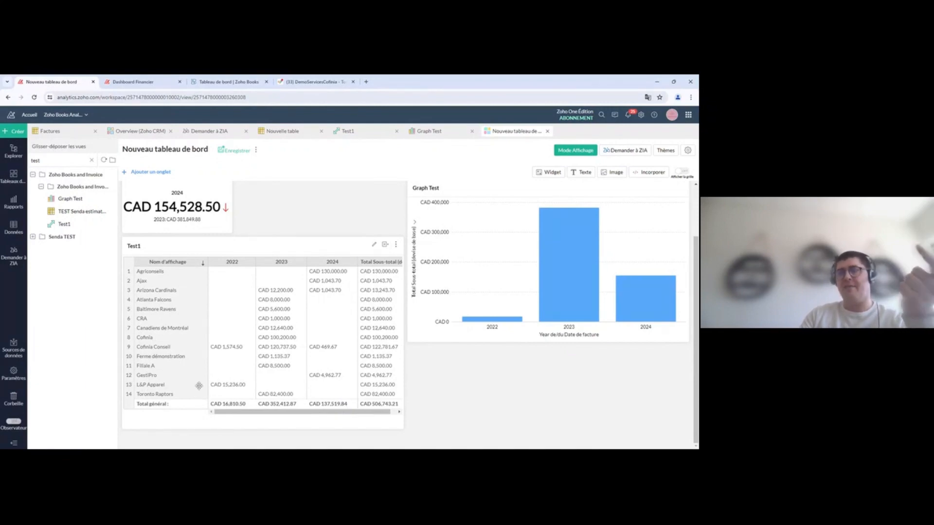
scroll(194, 216, "up", 1)
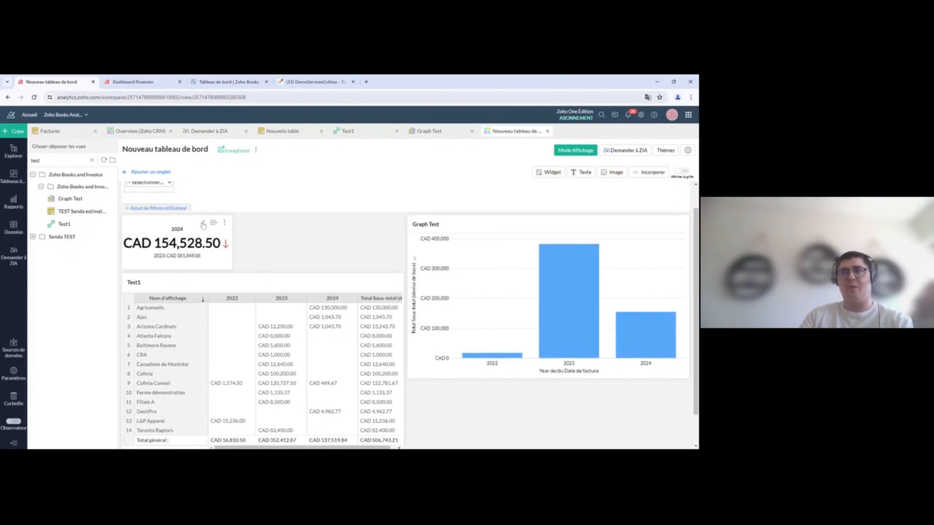
Step: Filter the KPI on Statut de la facture excluding Void, so 2024 reads CAD 137,519.84
left_click(203, 224)
left_click(262, 149)
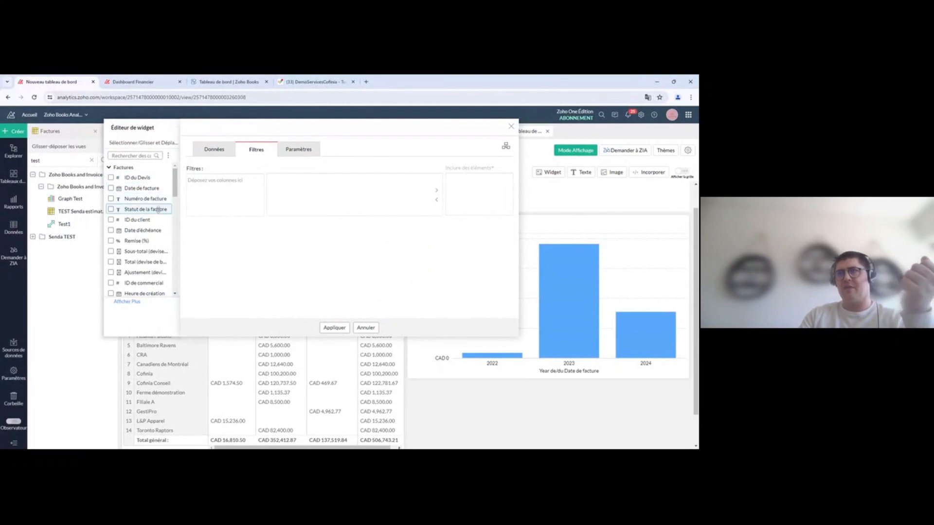
left_click_drag(131, 209, 214, 204)
left_click(461, 178)
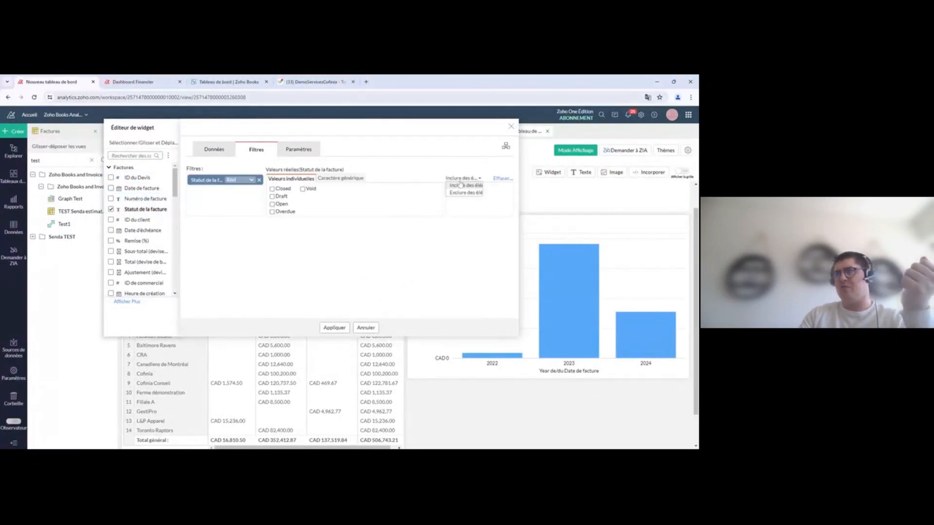
left_click(465, 193)
left_click(303, 189)
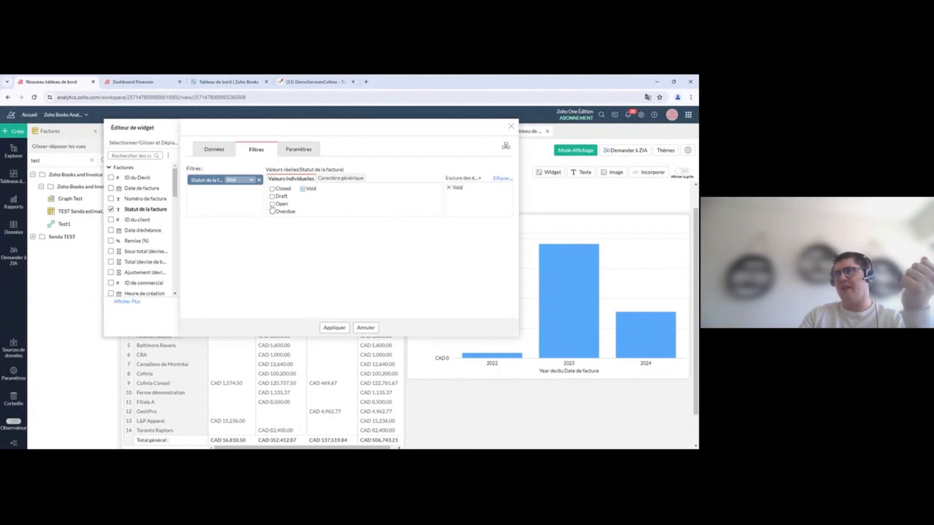
left_click(334, 328)
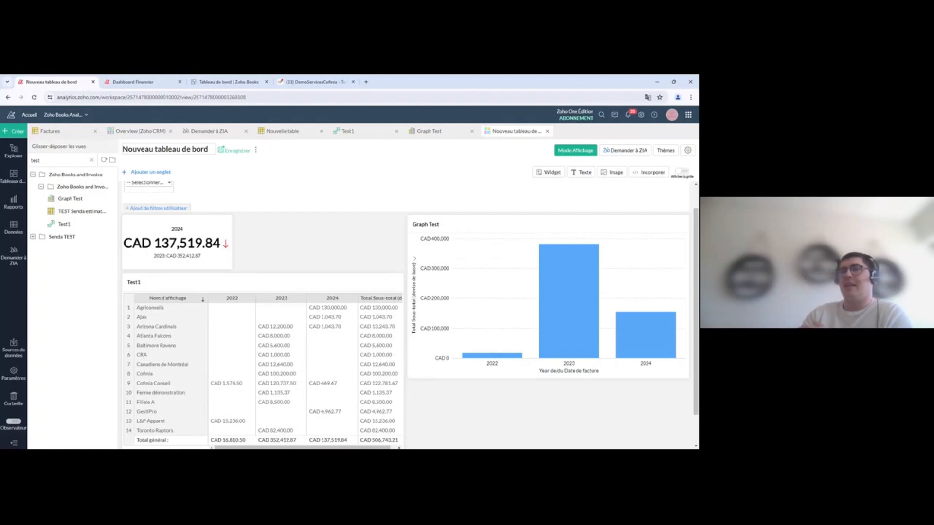
left_click(147, 80)
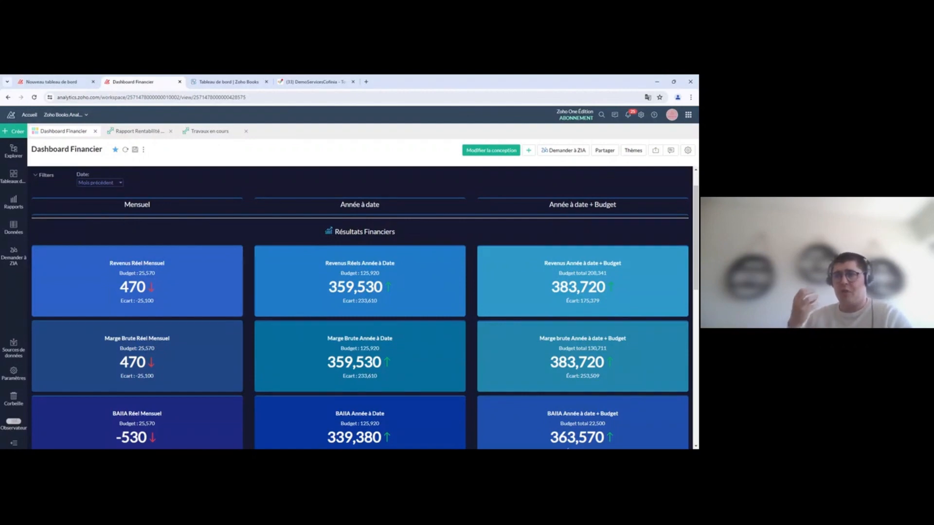
scroll(399, 292, "down", 5)
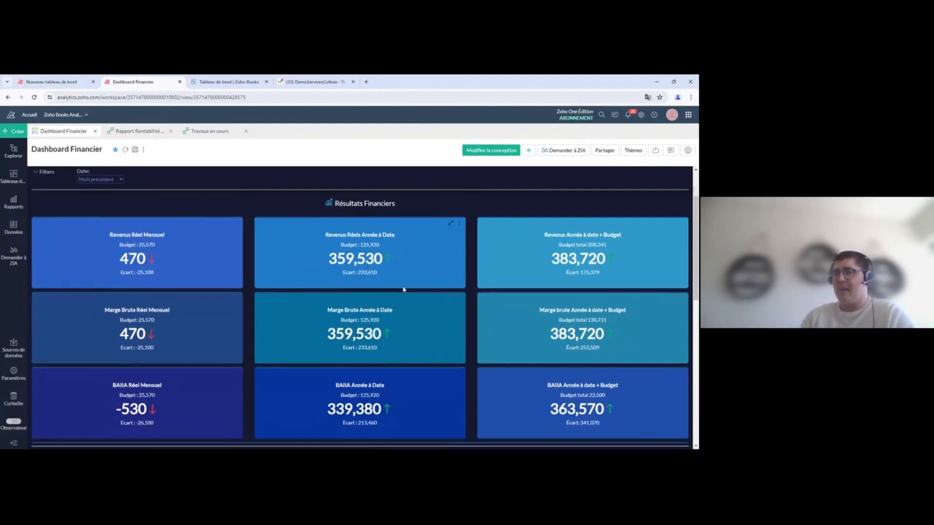
scroll(430, 305, "down", 4)
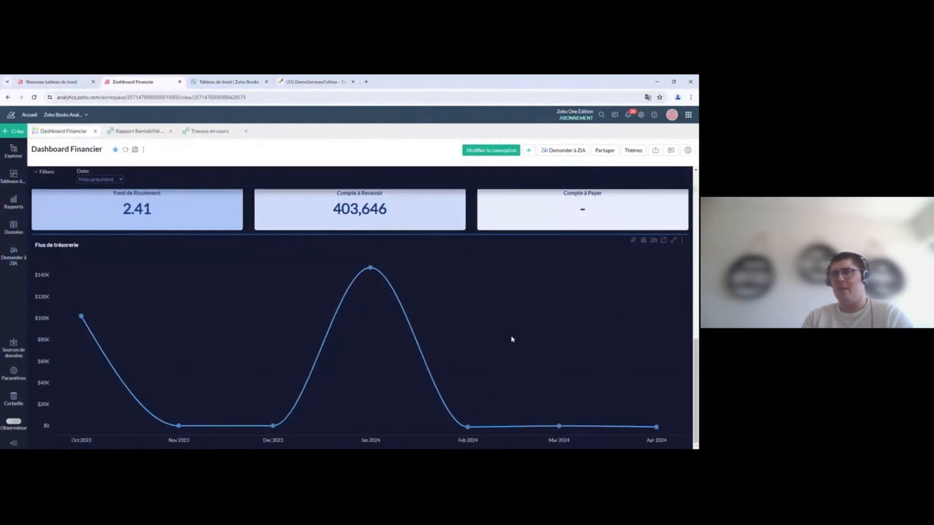
scroll(510, 339, "up", 3)
scroll(505, 353, "up", 10)
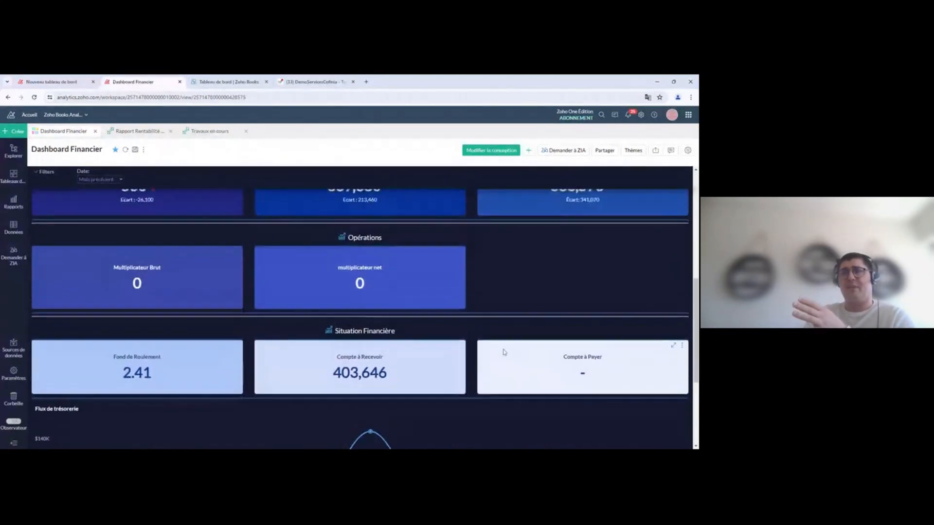
scroll(428, 326, "down", 1)
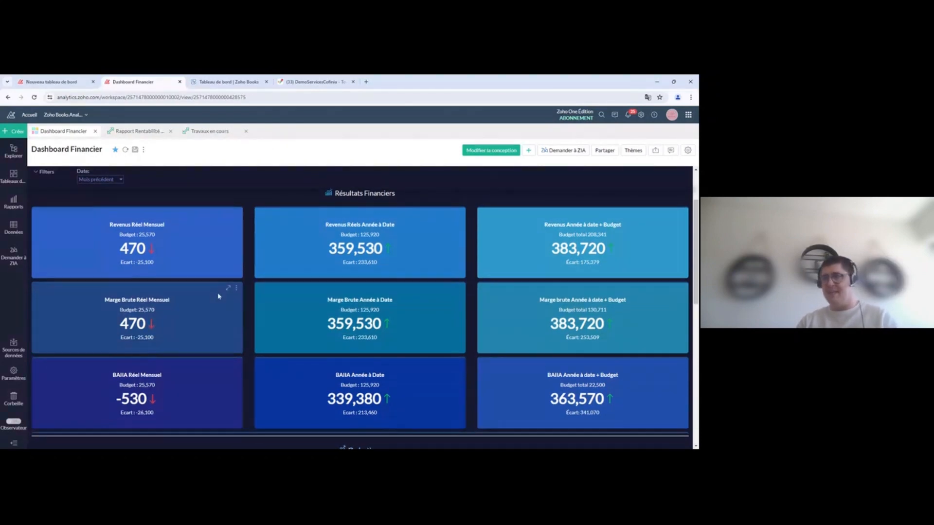
scroll(221, 297, "down", 1)
scroll(227, 300, "up", 1)
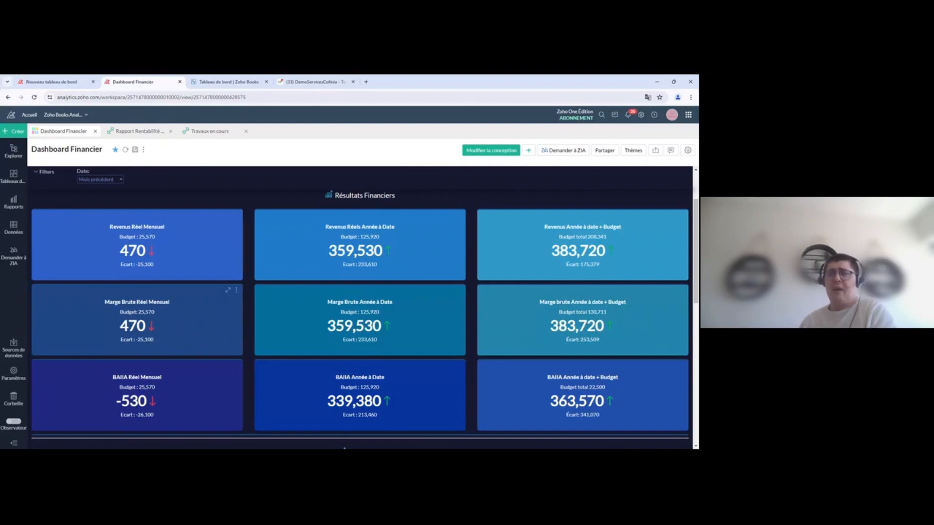
scroll(189, 270, "up", 3)
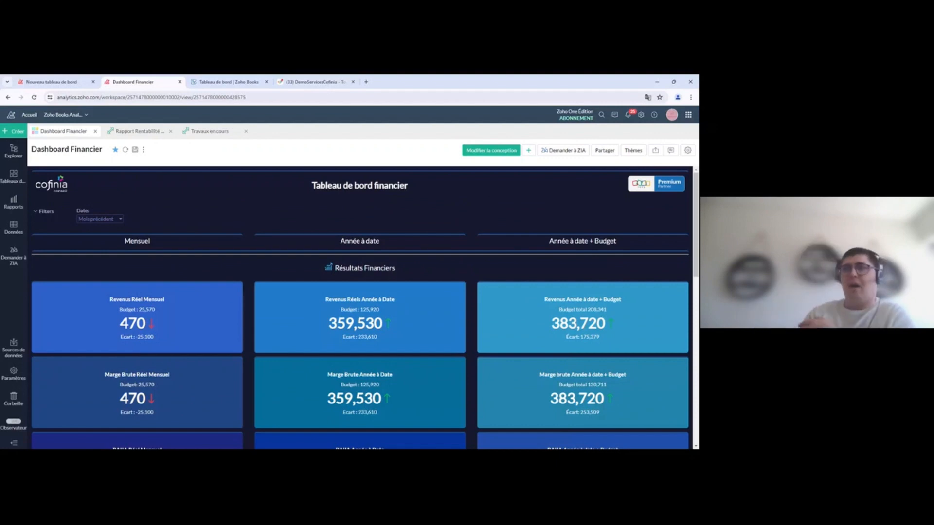
left_click(63, 81)
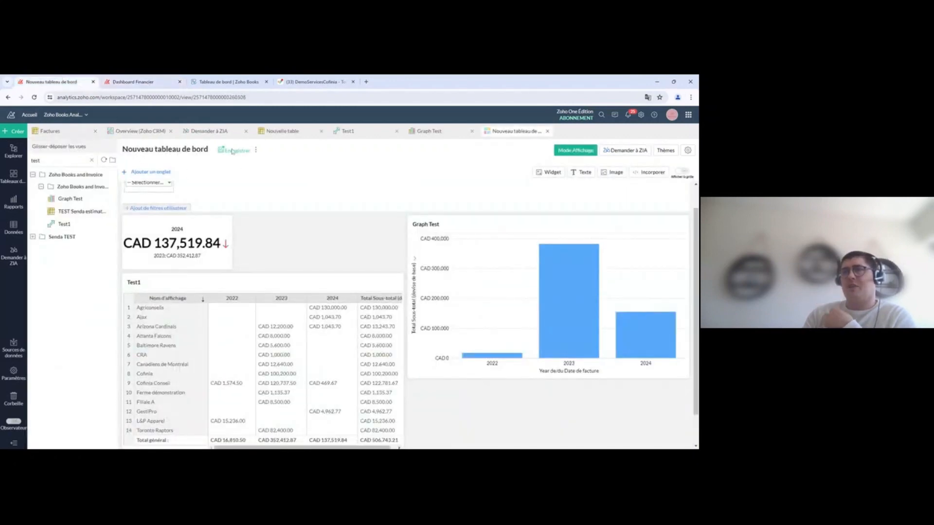
Step: Create New Tab 2 on the dashboard and drop the Graph Test chart onto it
left_click(147, 173)
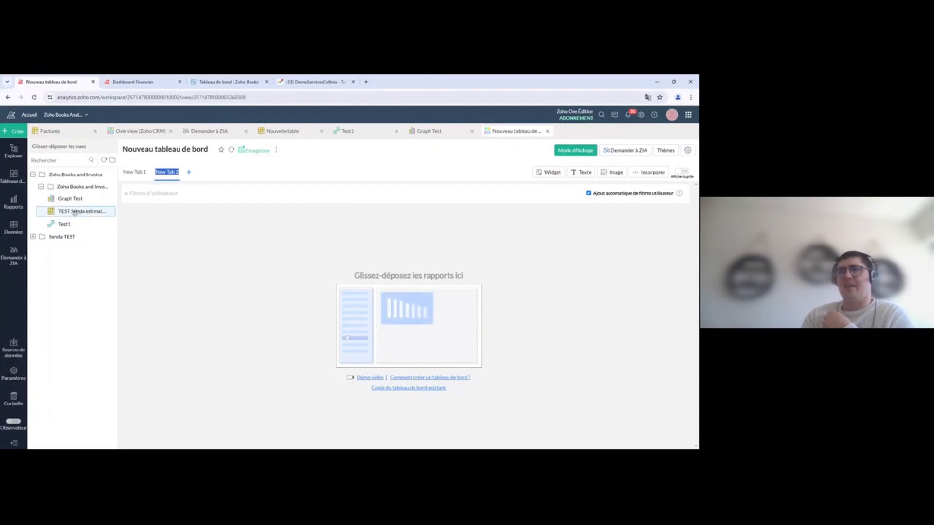
left_click_drag(70, 198, 346, 336)
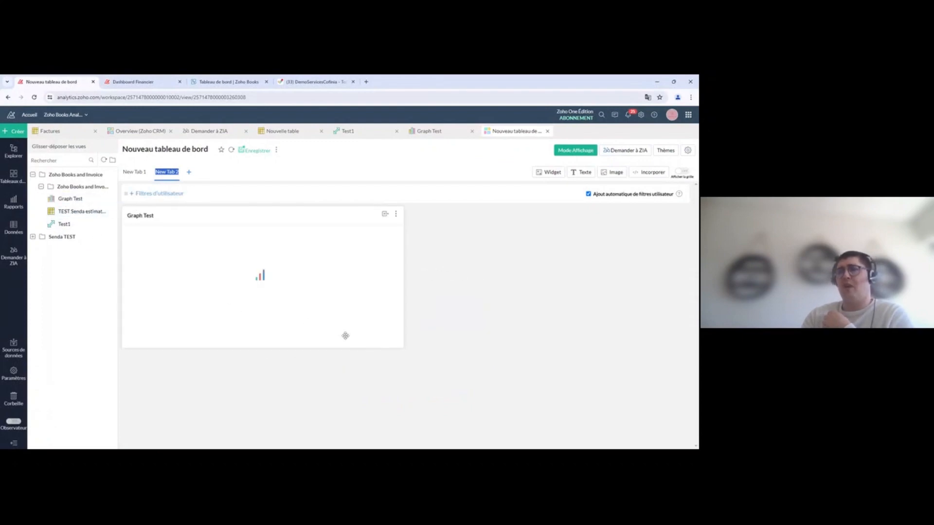
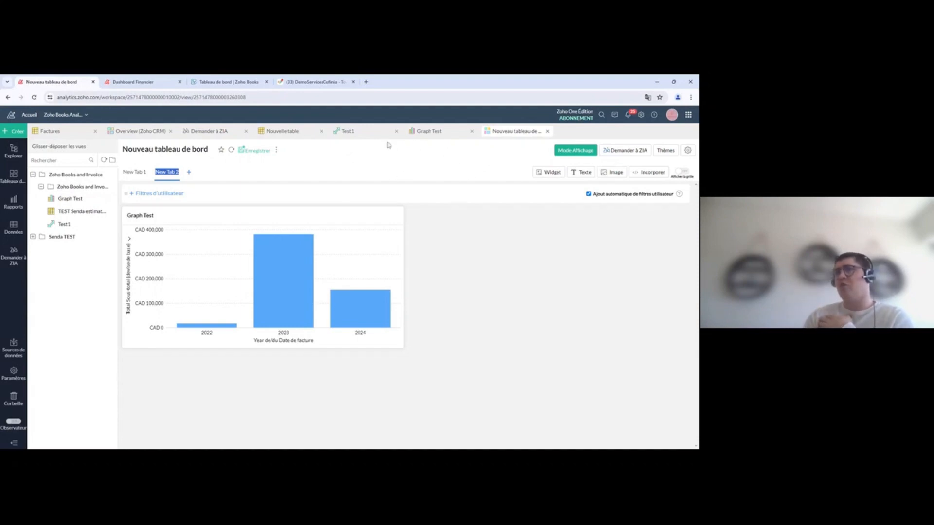
Step: Open the Test1 pivot and show the e-mail export formats under Partager
left_click(360, 134)
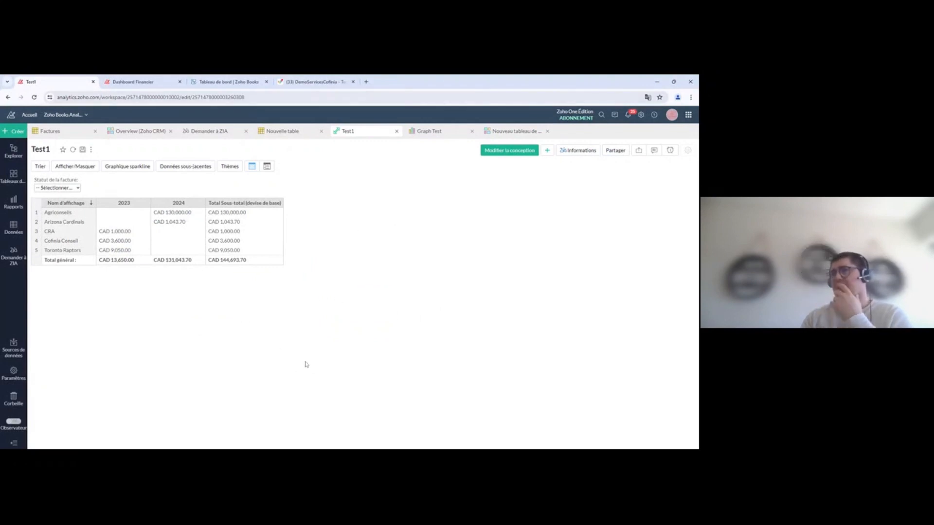
left_click(615, 152)
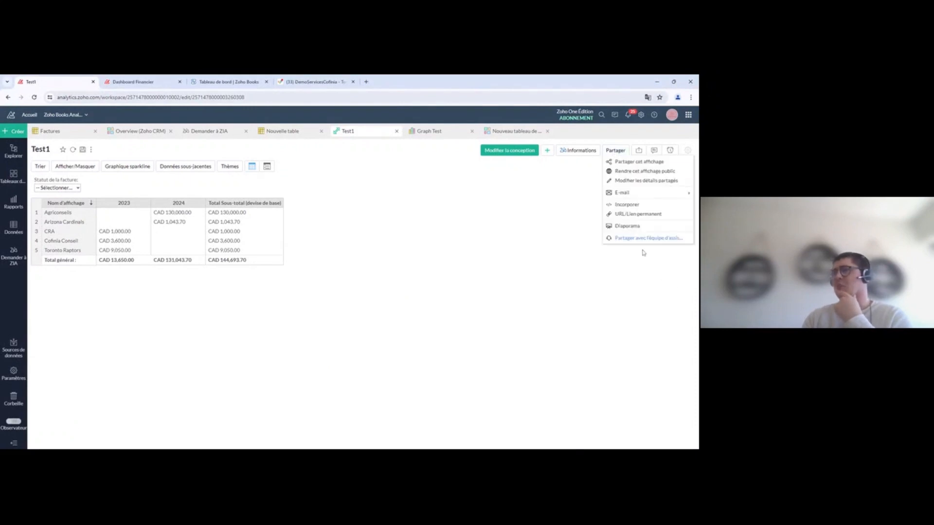
mouse_move(634, 198)
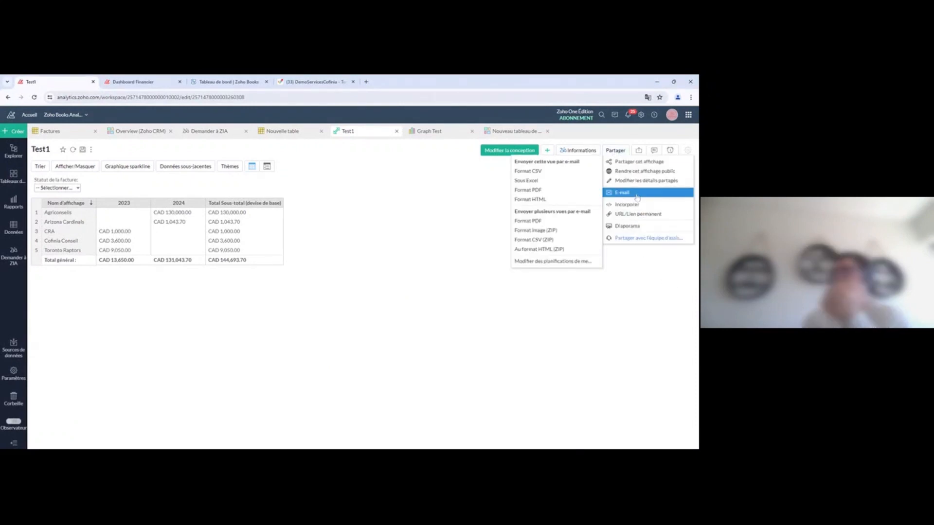
Step: E-mail Test1 as Excel, adding the recipient's e-mail address in the À field
left_click(545, 184)
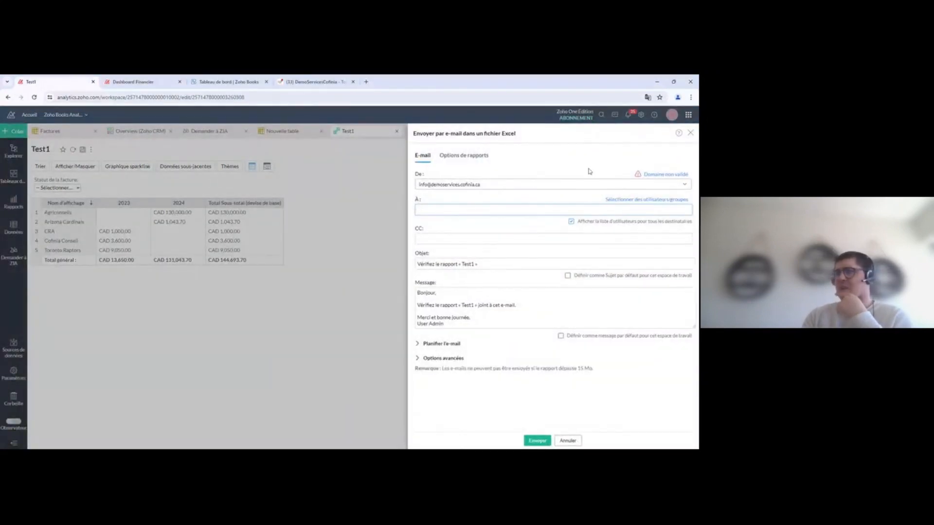
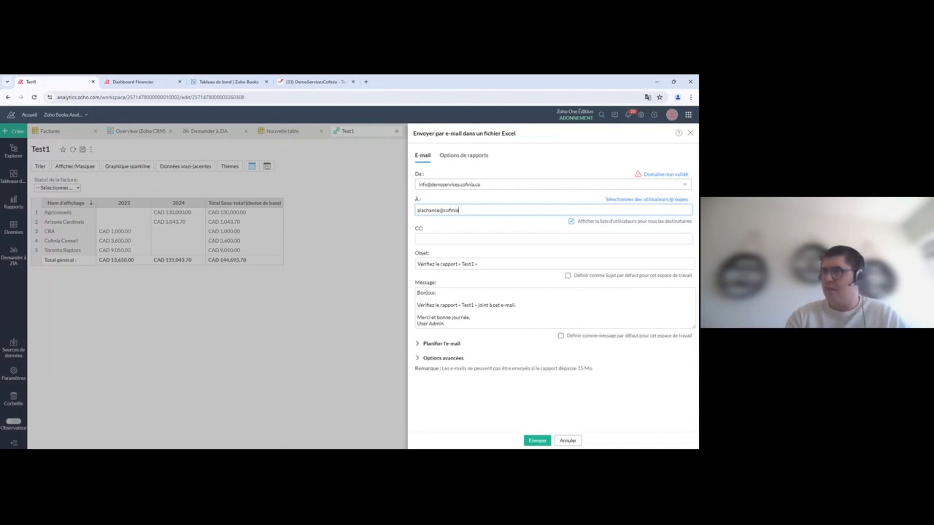
key("Return")
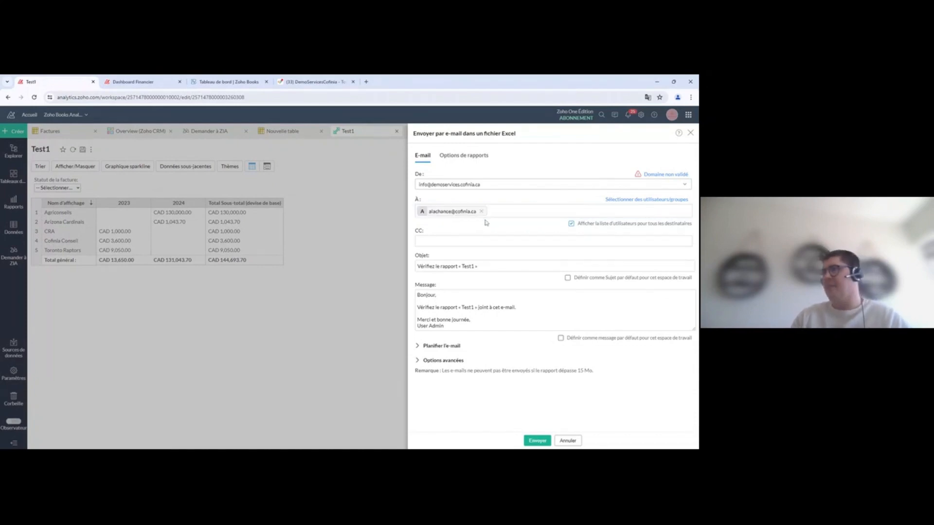
Step: Review the e-mail message text and expand the Planifier l'e-mail options
left_click(449, 240)
left_click_drag(471, 320, 444, 326)
left_click(444, 326)
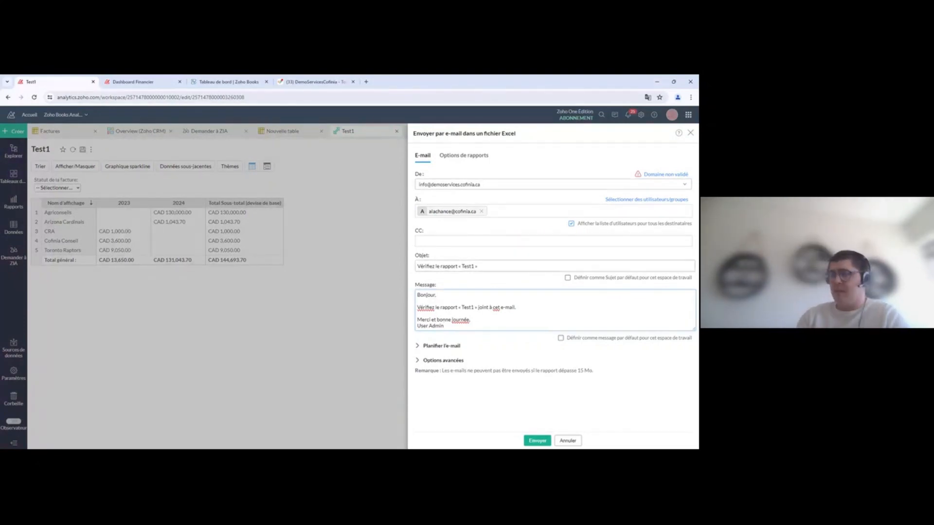
left_click(417, 345)
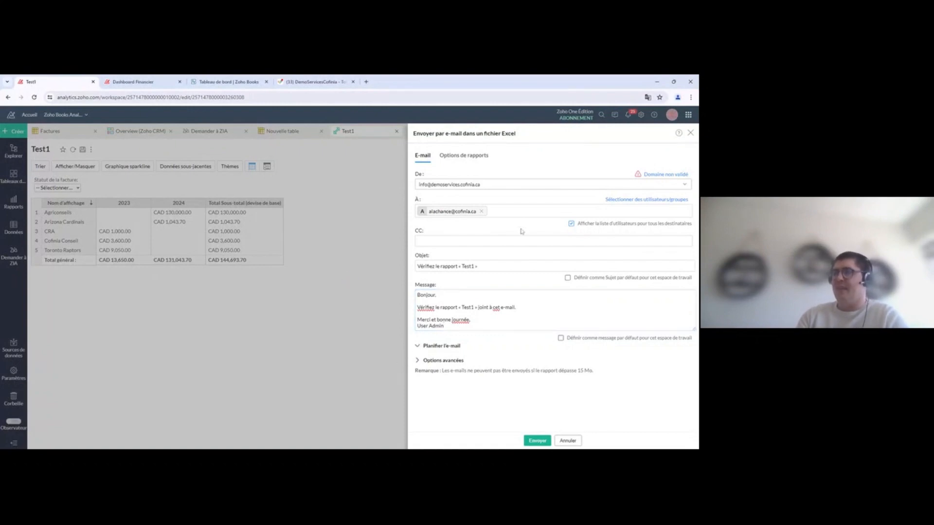
Step: Schedule the Excel e-mail Mensuel on day 5 at 08:55 EST, then close the dialog
left_click(517, 366)
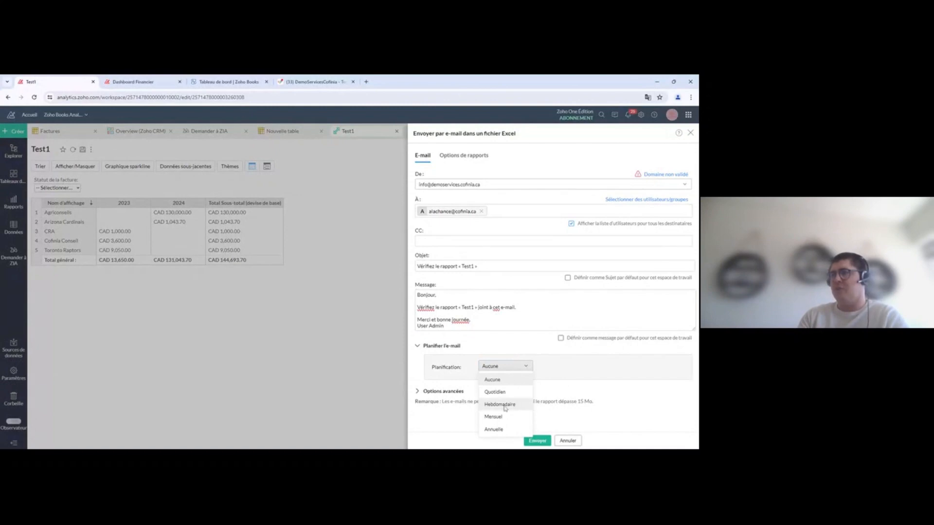
left_click(494, 417)
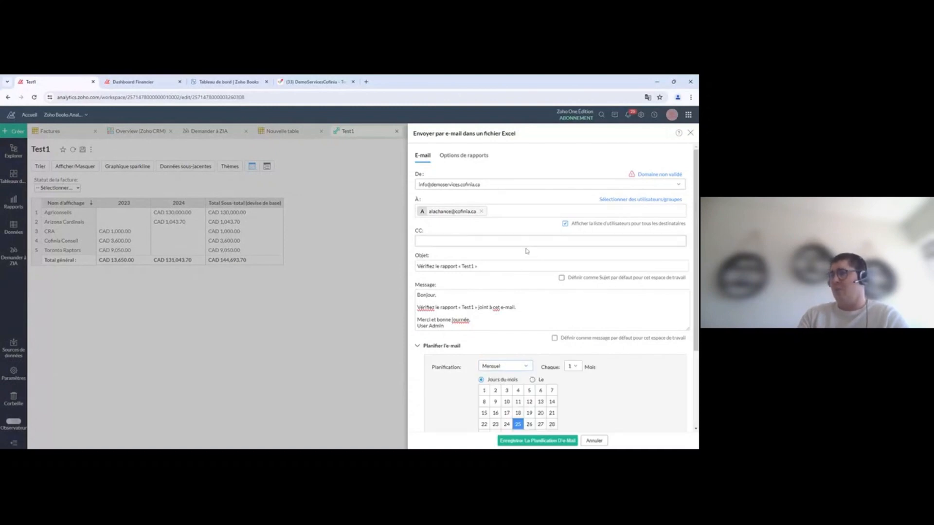
left_click(530, 318)
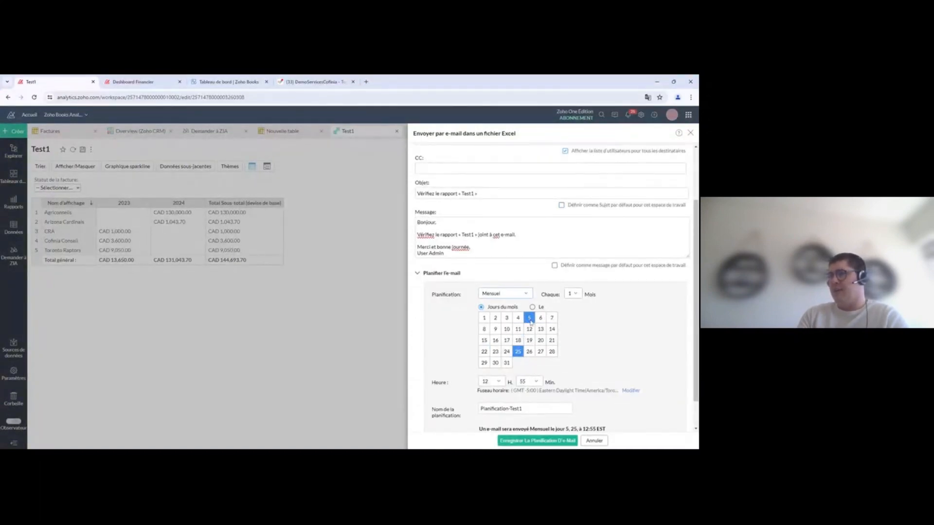
scroll(616, 339, "down", 2)
left_click(490, 347)
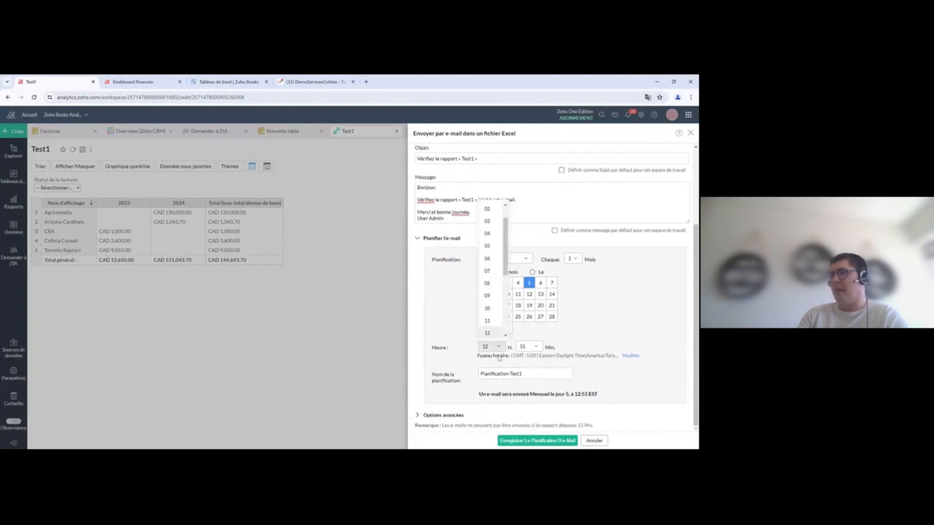
left_click(489, 283)
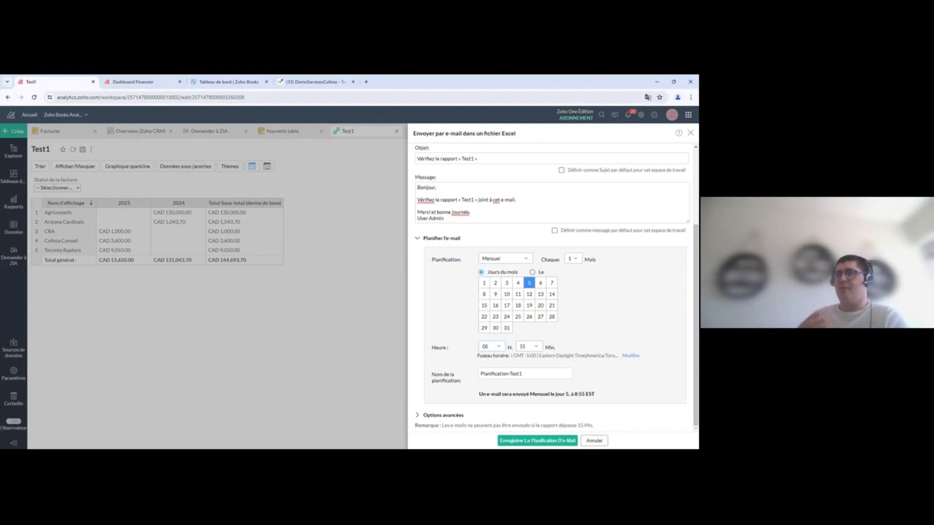
left_click(596, 442)
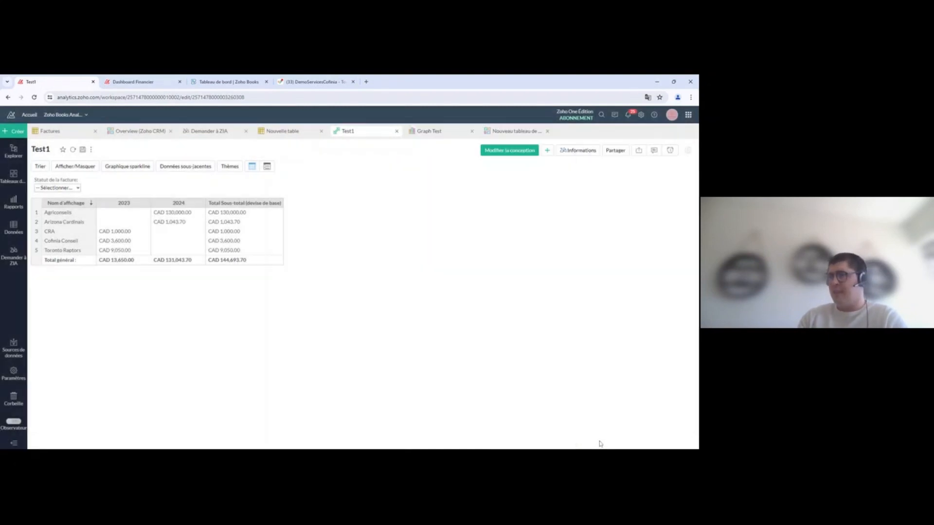
Step: Create a Test1 alert with condition total subtotal Supérieur à 500000
left_click(672, 151)
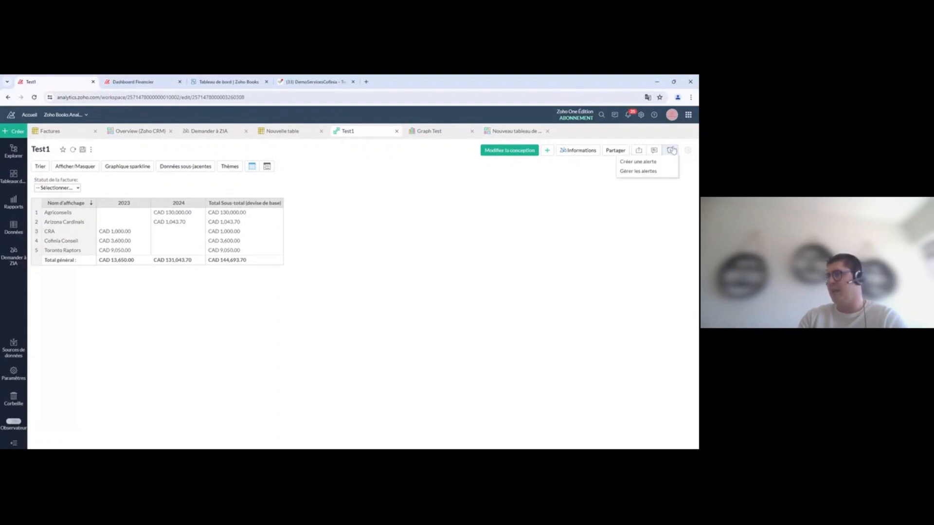
left_click(638, 162)
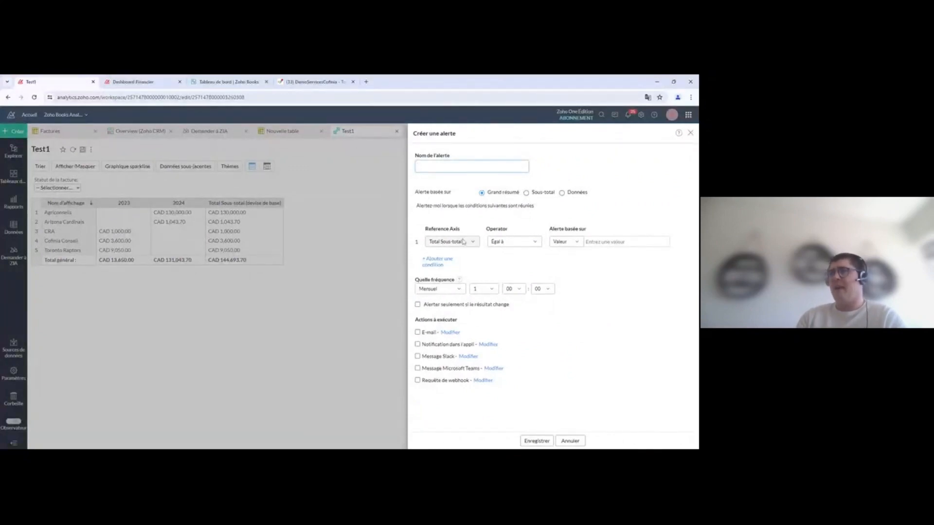
left_click(522, 246)
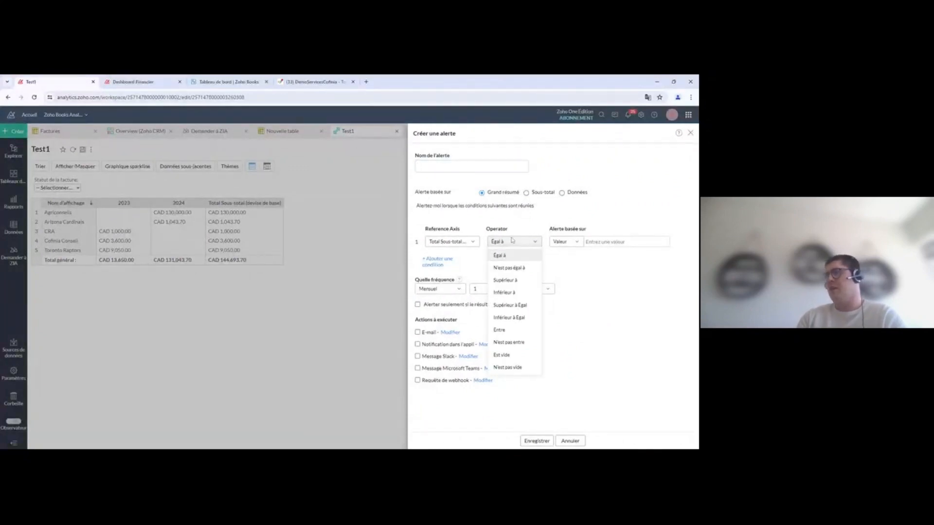
left_click(508, 280)
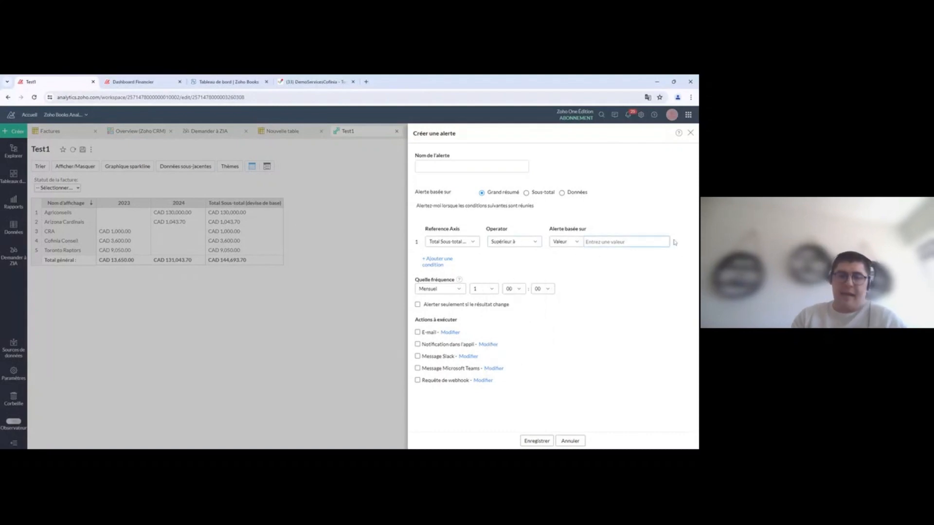
type("500000")
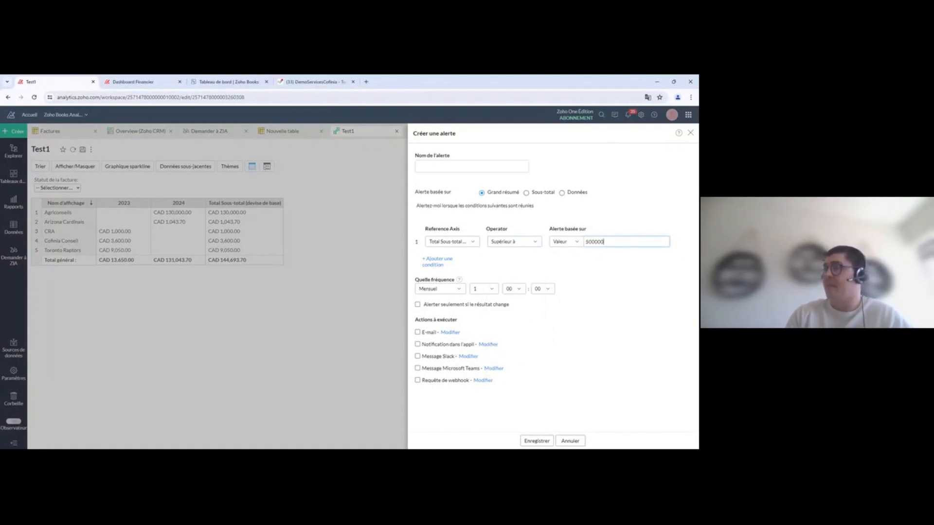
left_click(652, 303)
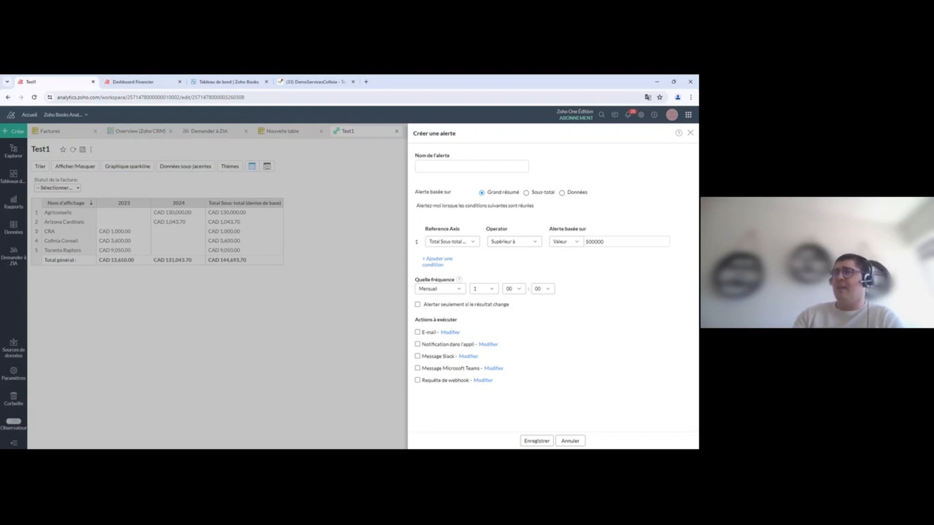
Step: Change the alert frequency from Mensuel to Quotidien, then cancel the alert form
left_click(438, 289)
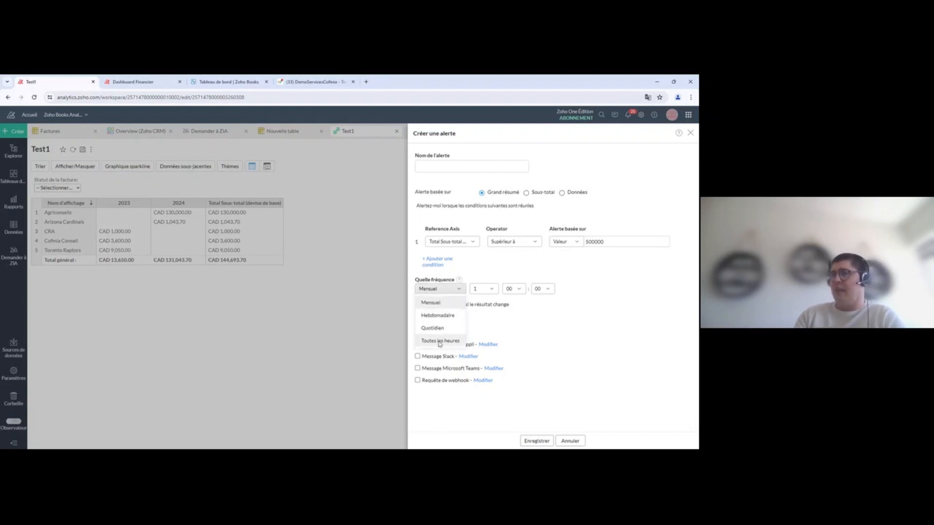
left_click(433, 328)
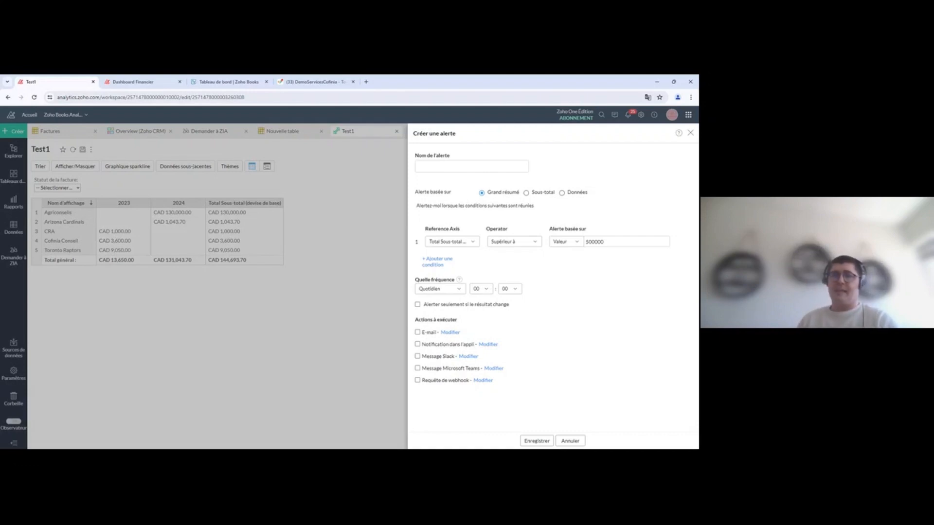
left_click(571, 441)
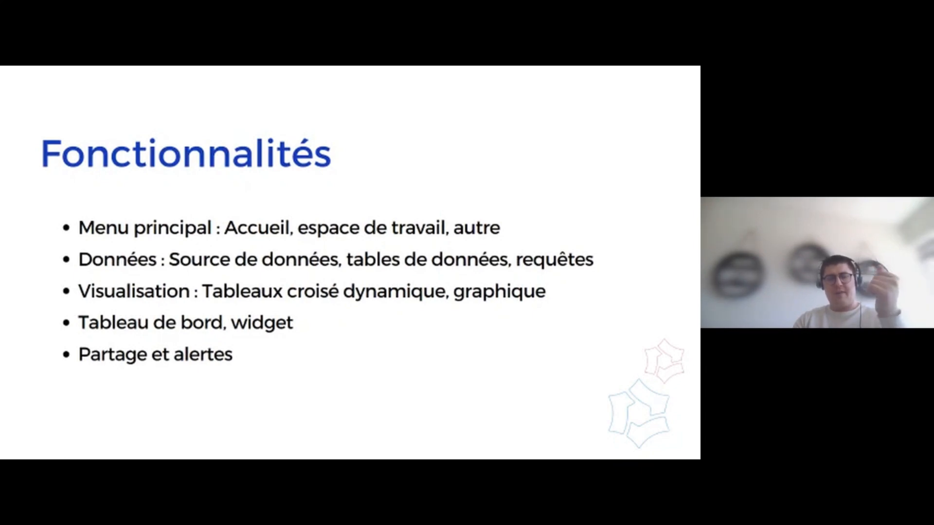
Step: Advance the presentation to the Des questions ? slide
key("Right")
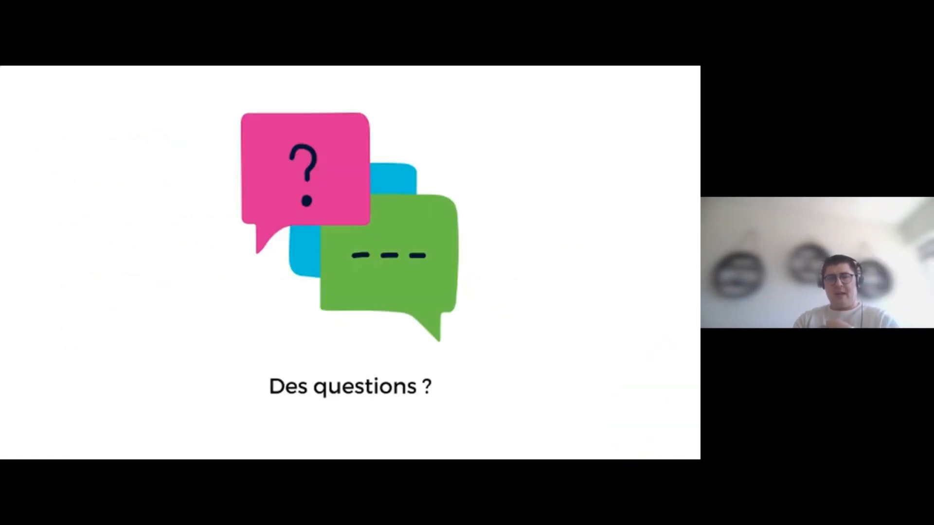